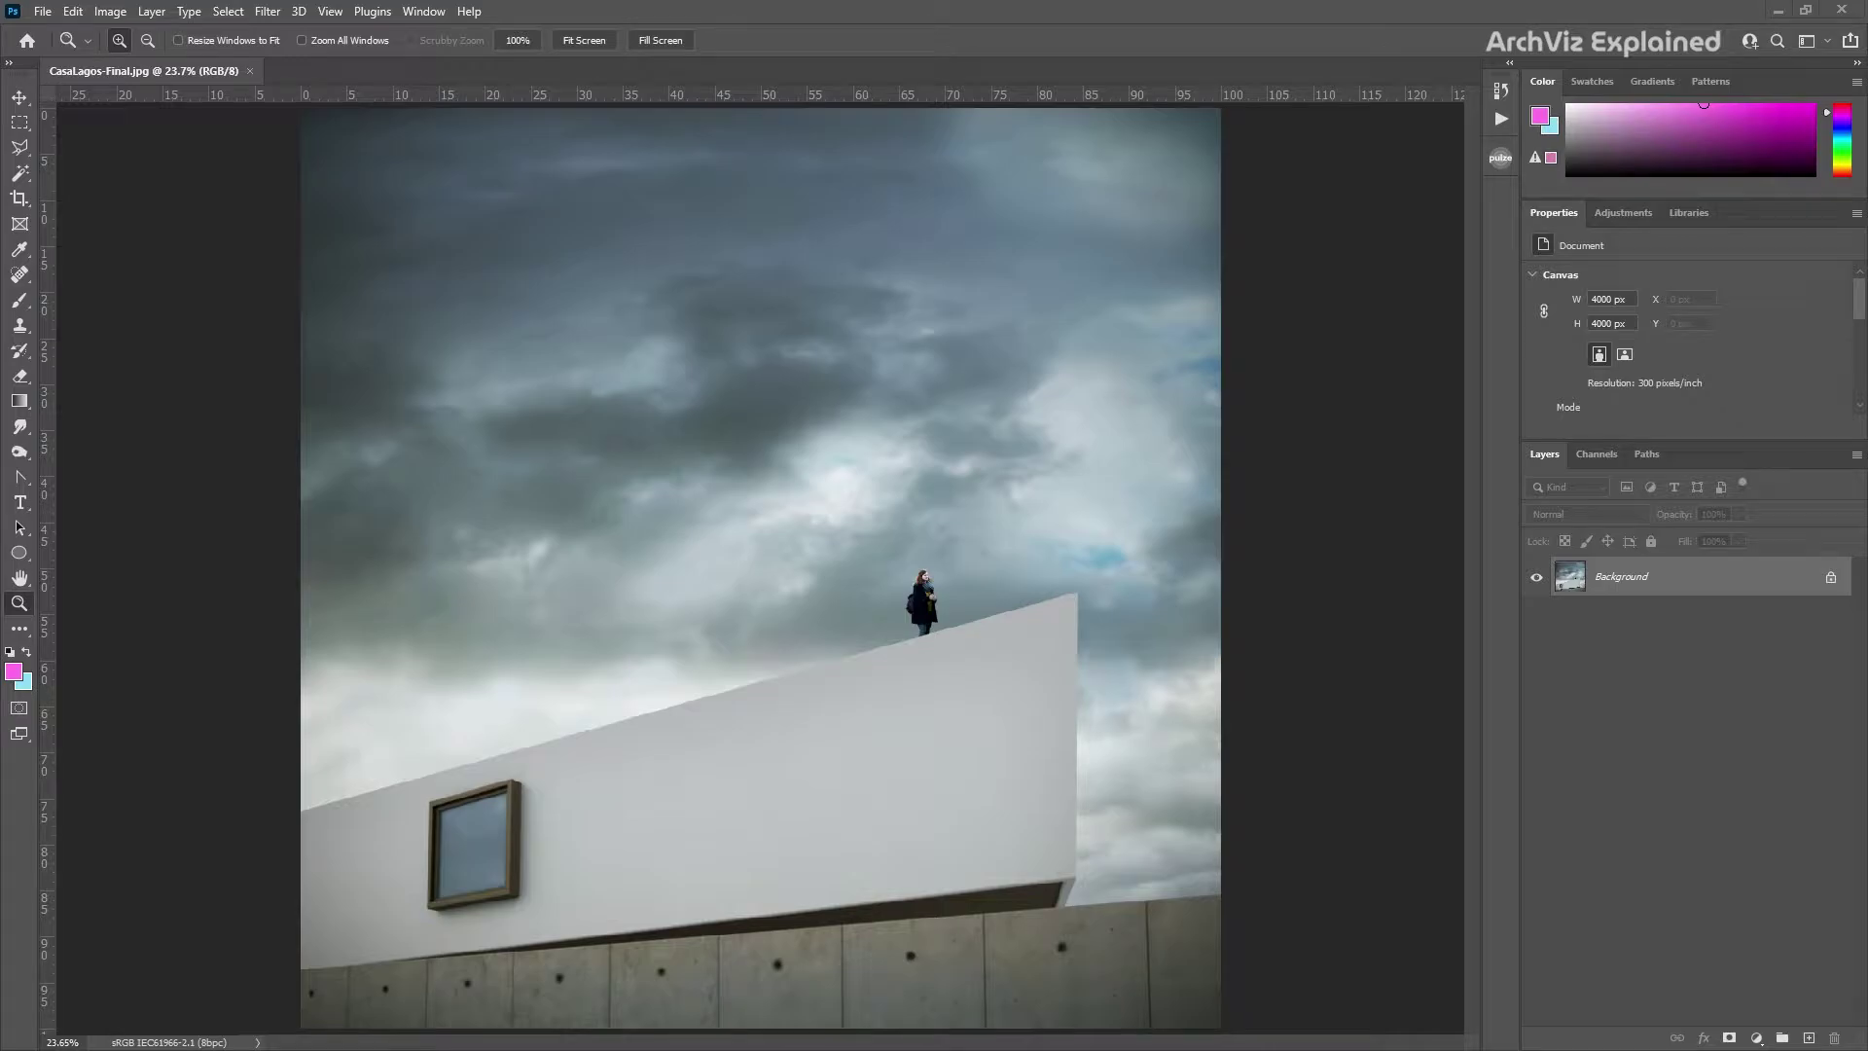
Open Sky Replacement from the Edit menu to preview a blue cloudy sky over the storm clouds.
{"action": "left_click", "coordinate": [84, 11]}
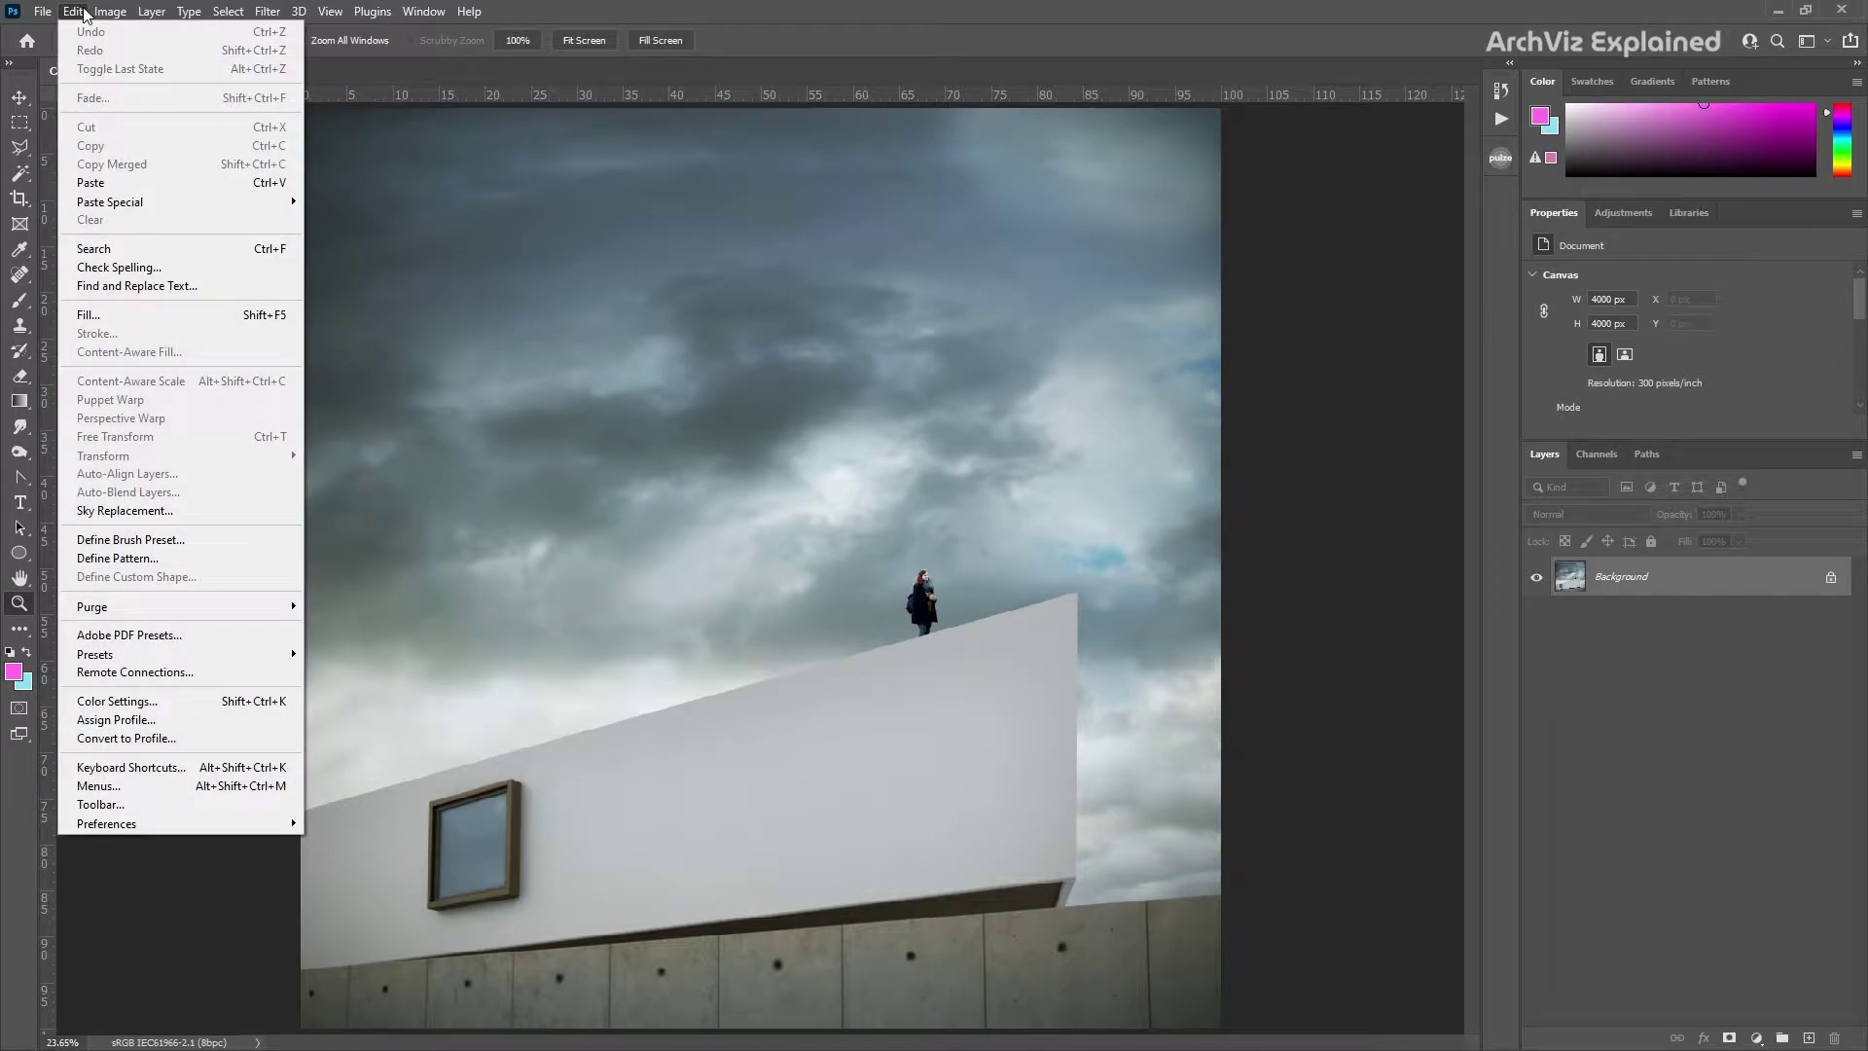
{"action": "left_click", "coordinate": [165, 512]}
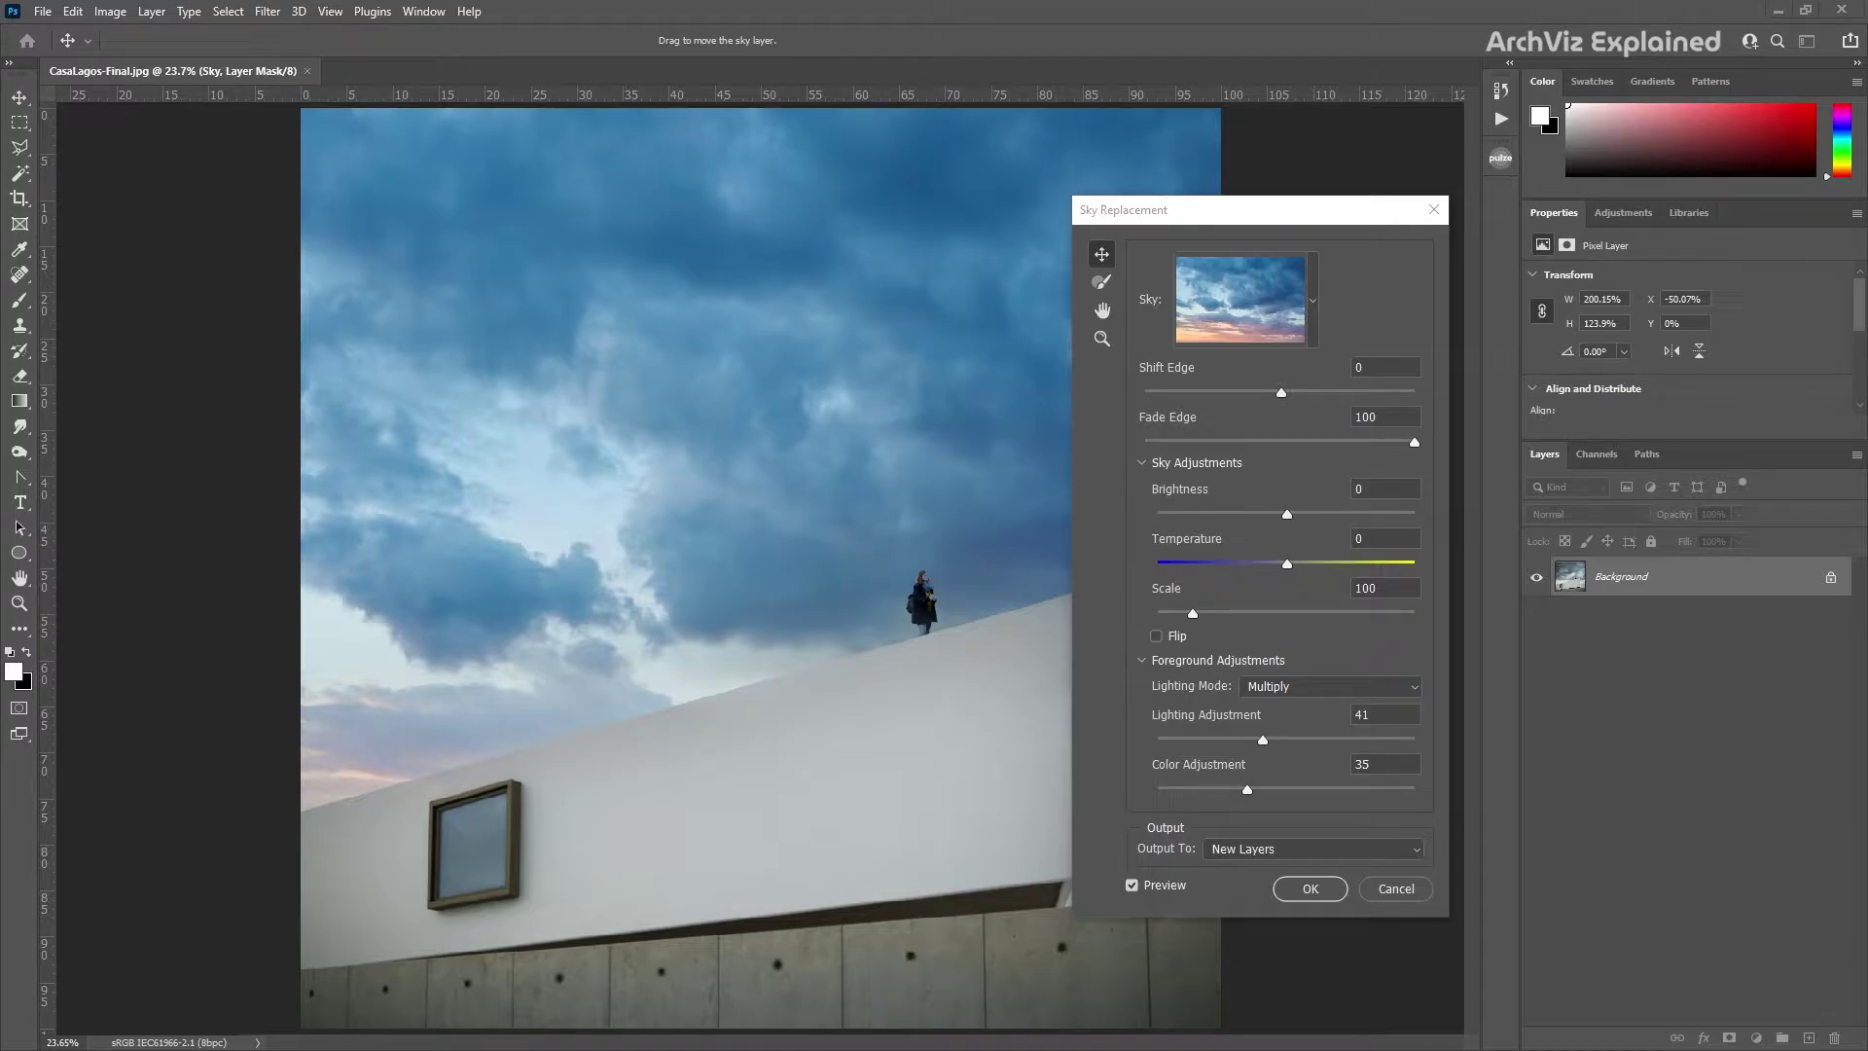
Browse the sky presets, trying two Sunsets skies and a bright blue cloudy sky.
{"action": "left_click", "coordinate": [1311, 306]}
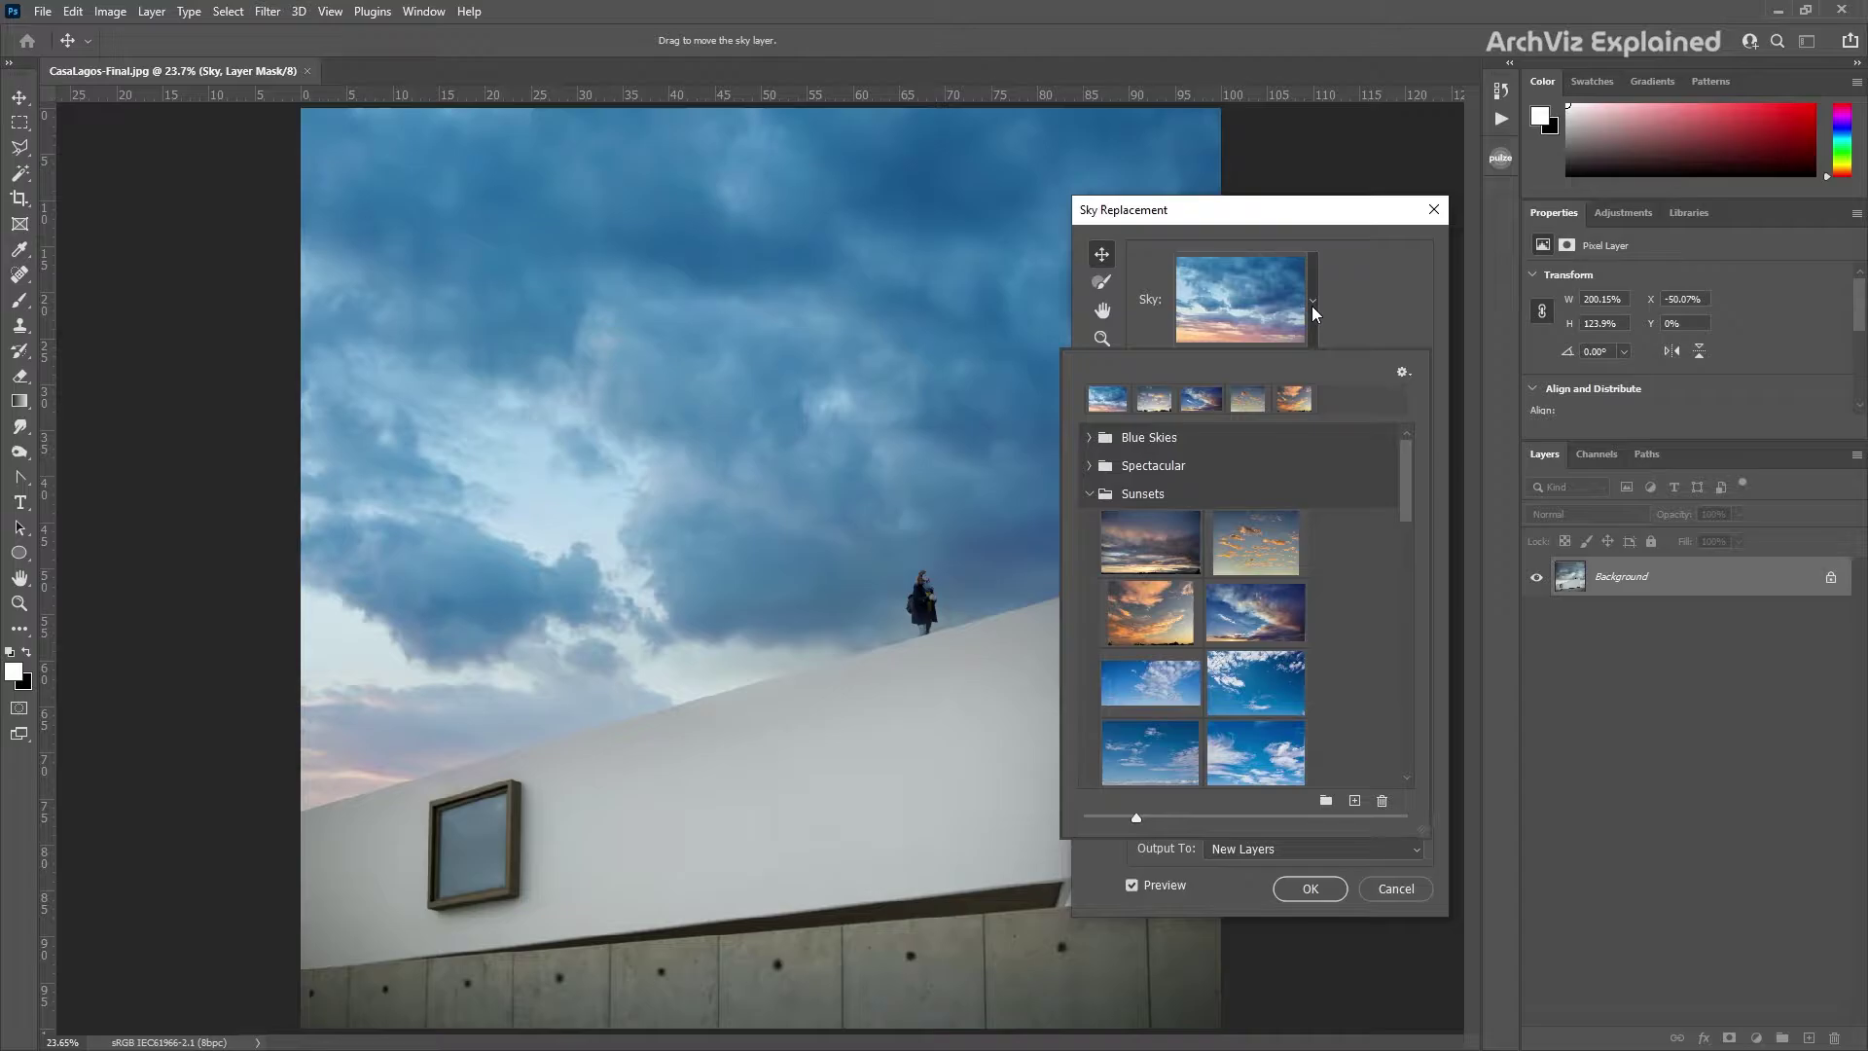
{"action": "left_click", "coordinate": [1276, 541]}
{"action": "left_click", "coordinate": [1247, 617]}
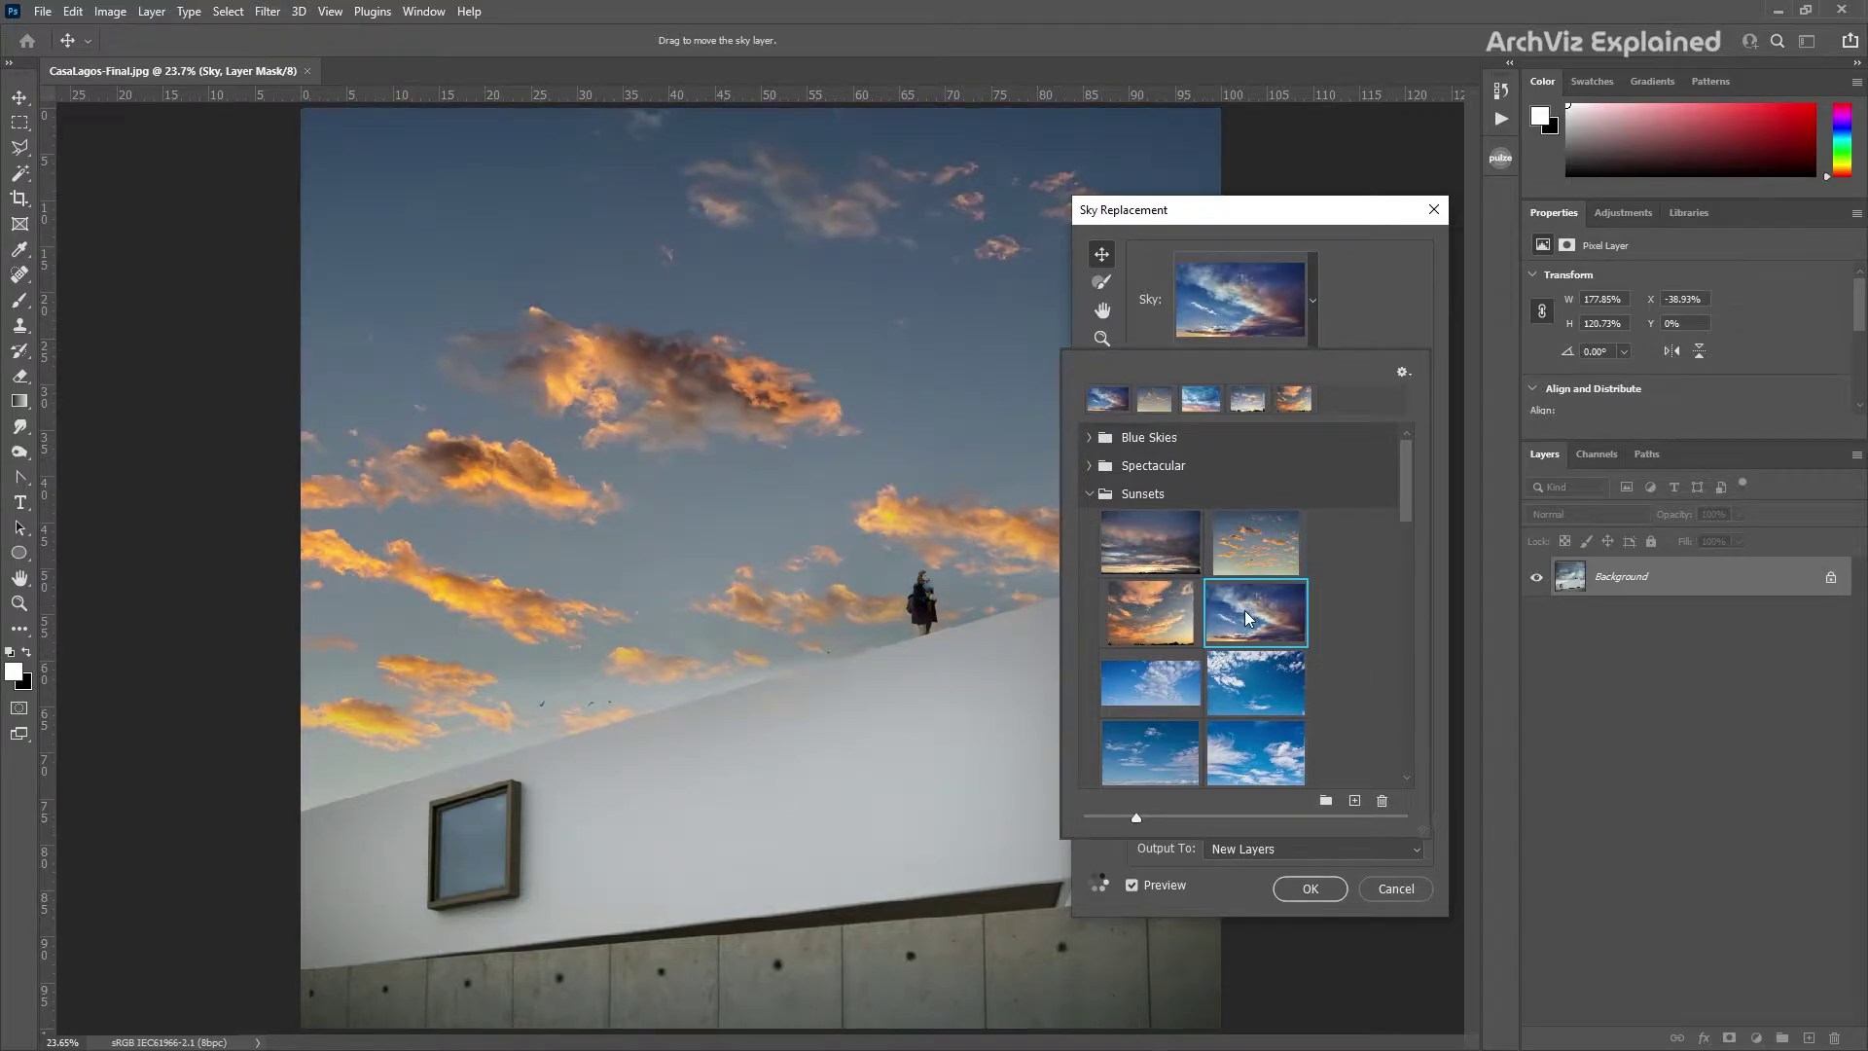
{"action": "left_click", "coordinate": [1246, 685]}
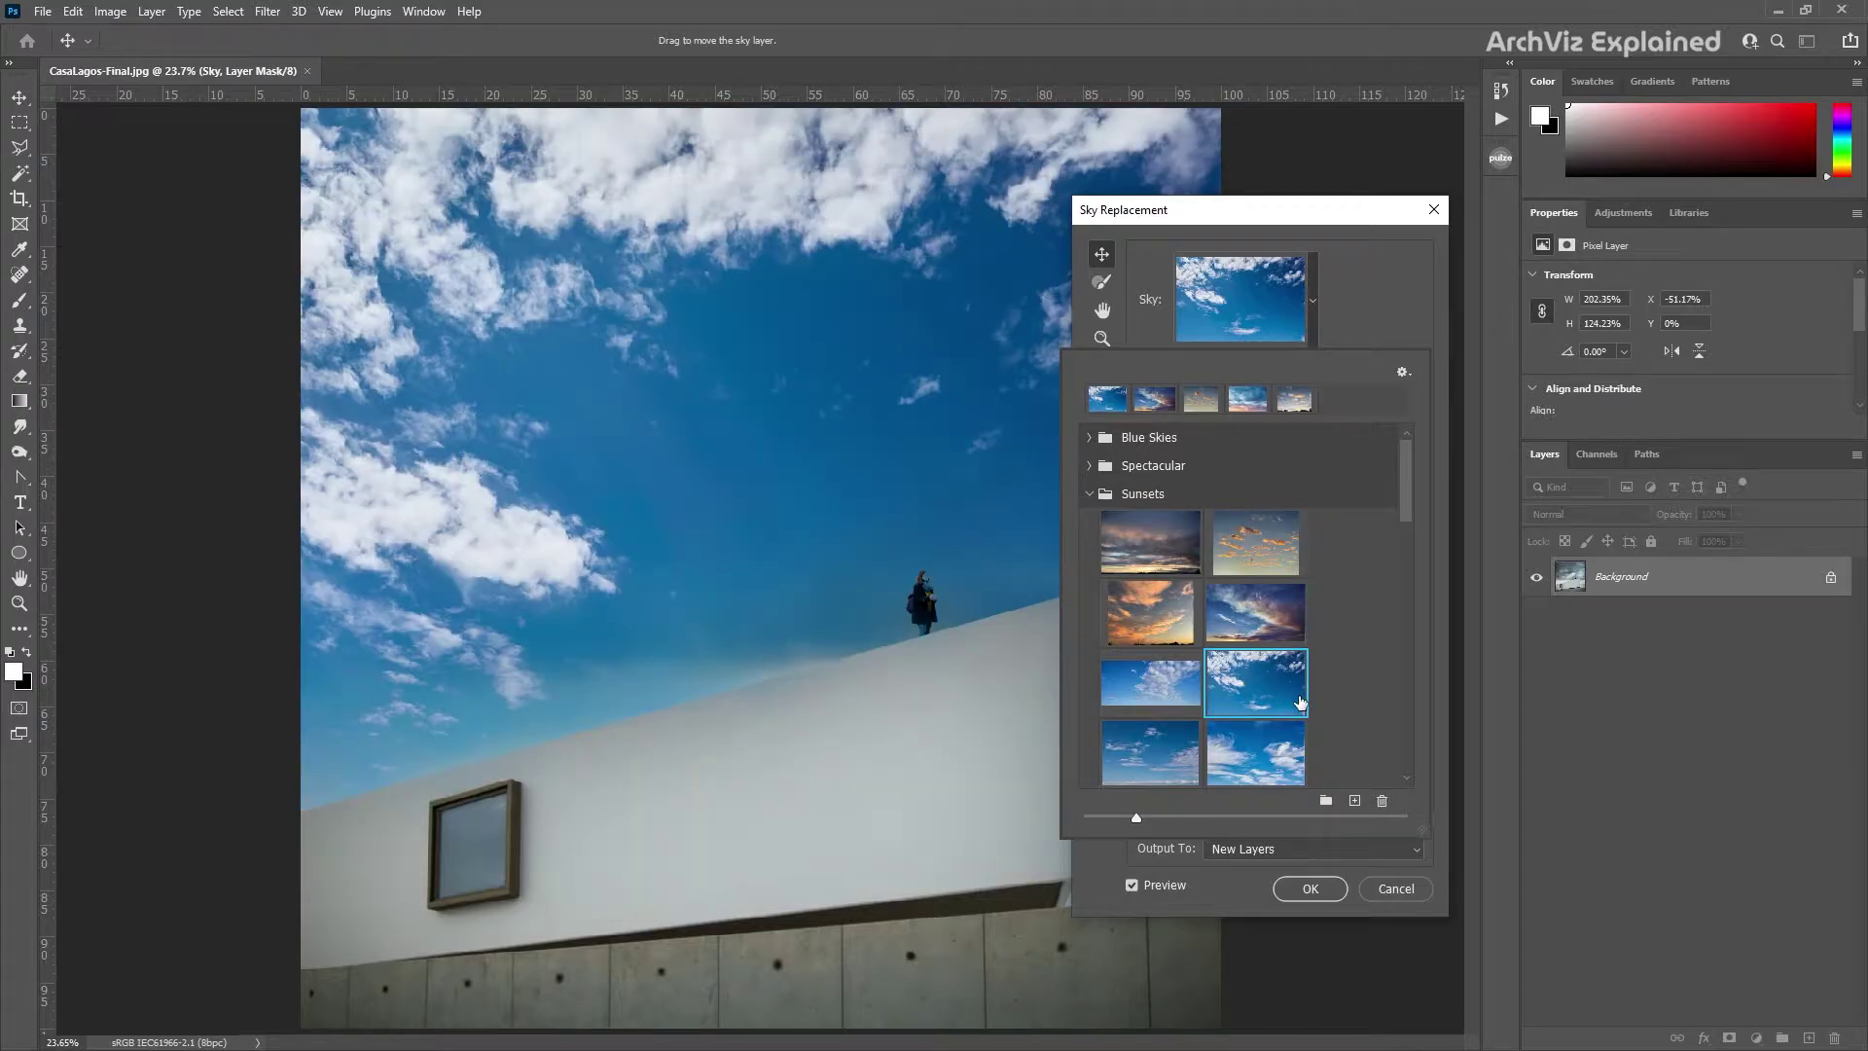
Import Suess-Cloud-Sky_234.JPG as a new sky preset and apply it to the photo.
{"action": "left_click", "coordinate": [1355, 800]}
{"action": "left_click", "coordinate": [843, 672]}
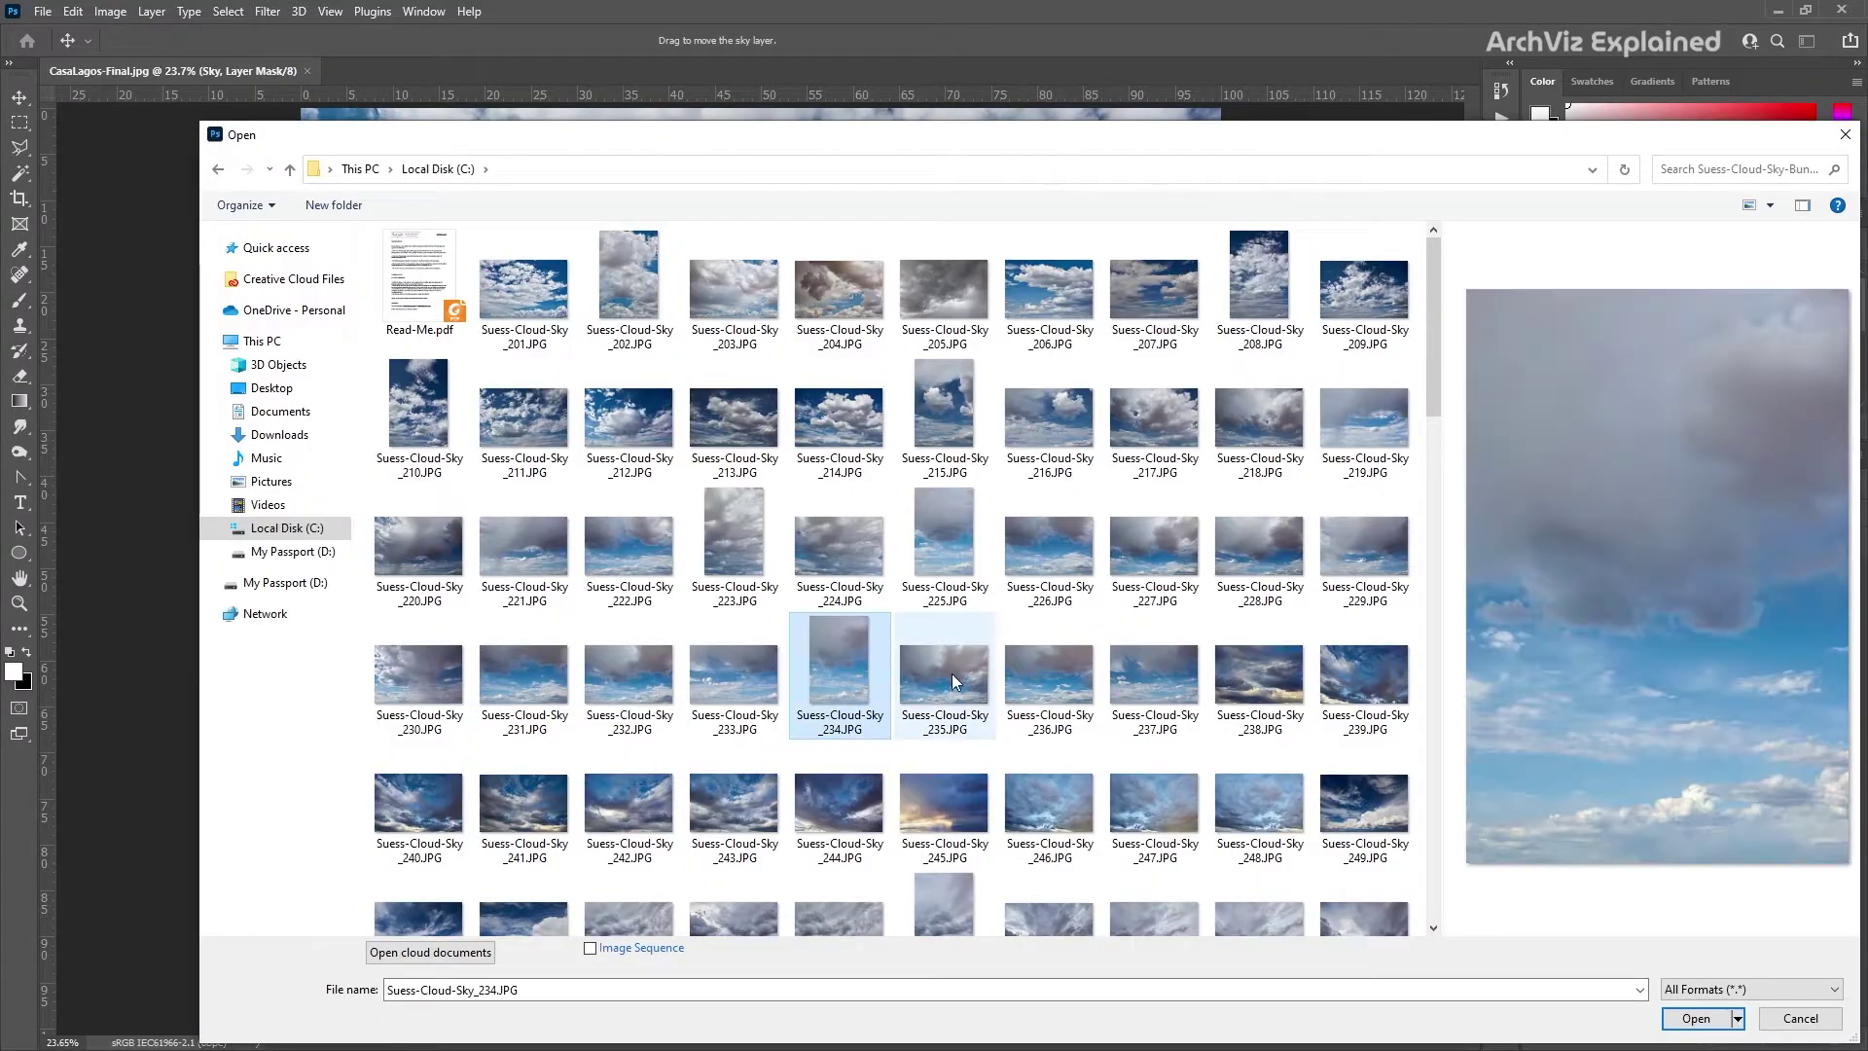
{"action": "left_click", "coordinate": [1698, 1019]}
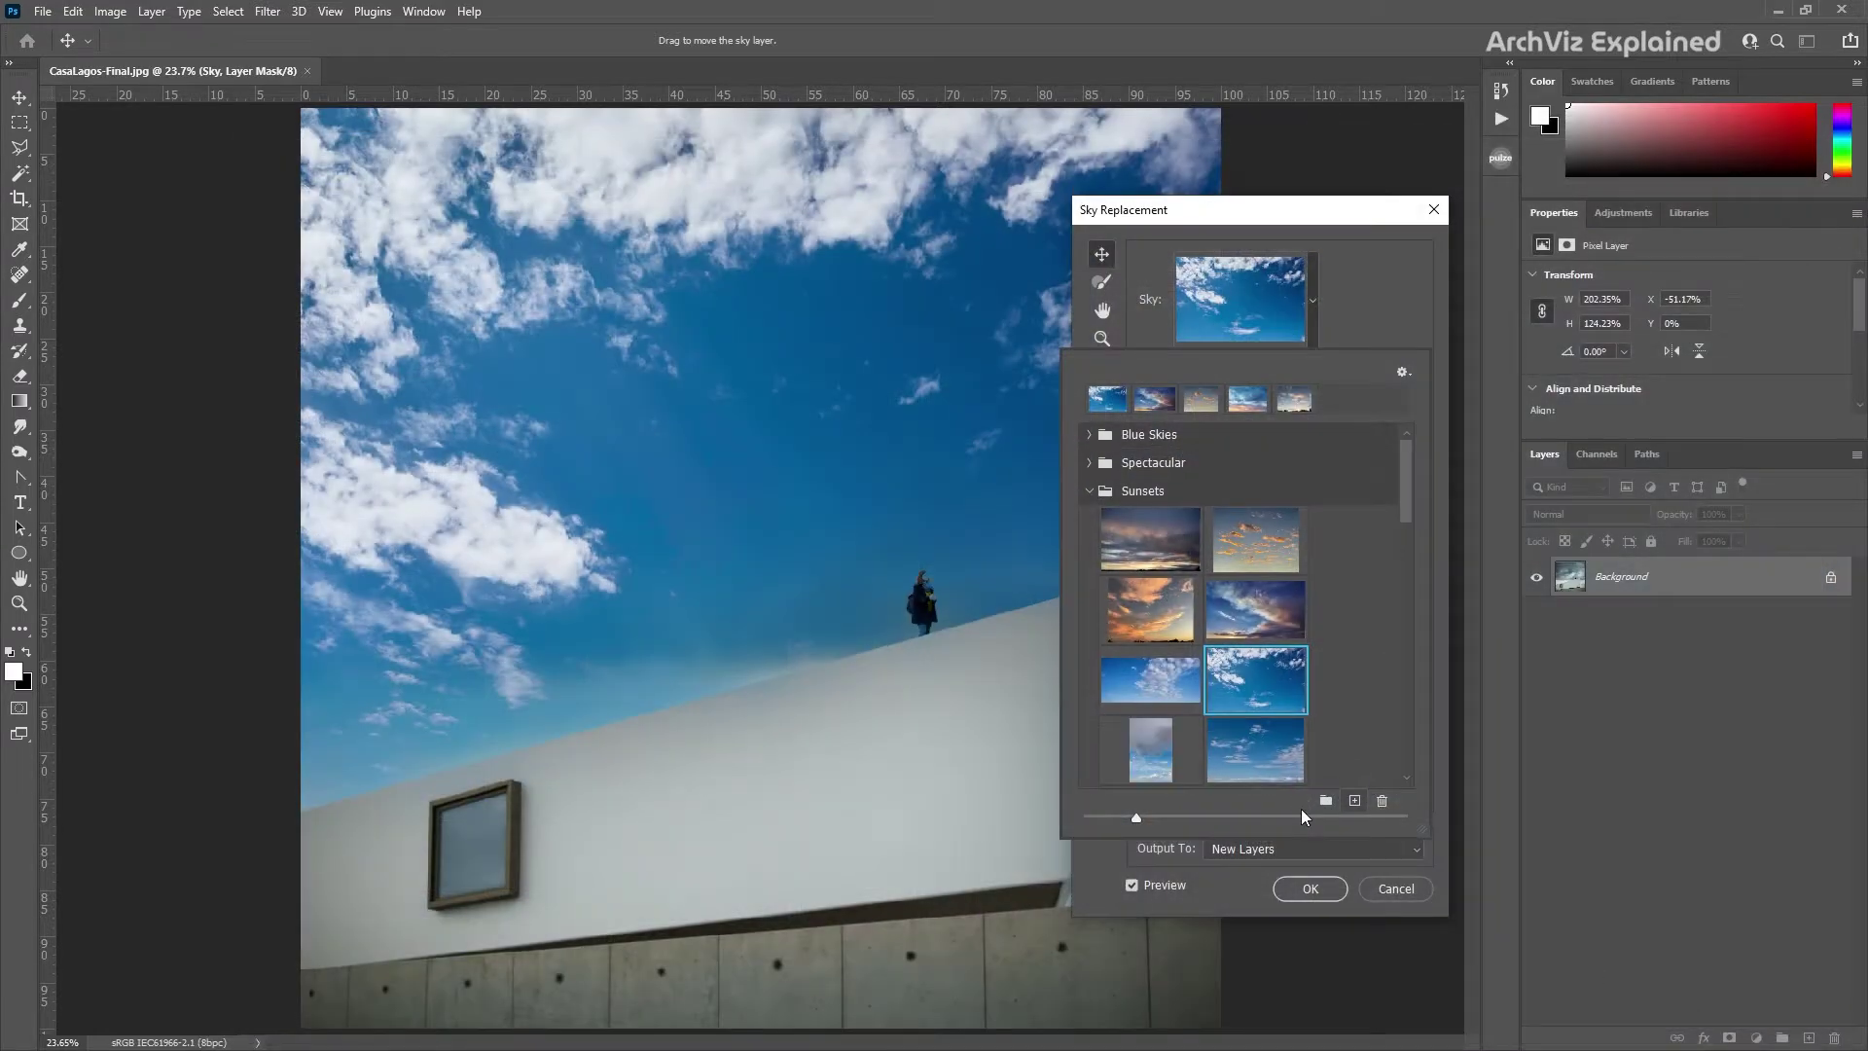
{"action": "left_click", "coordinate": [1163, 755]}
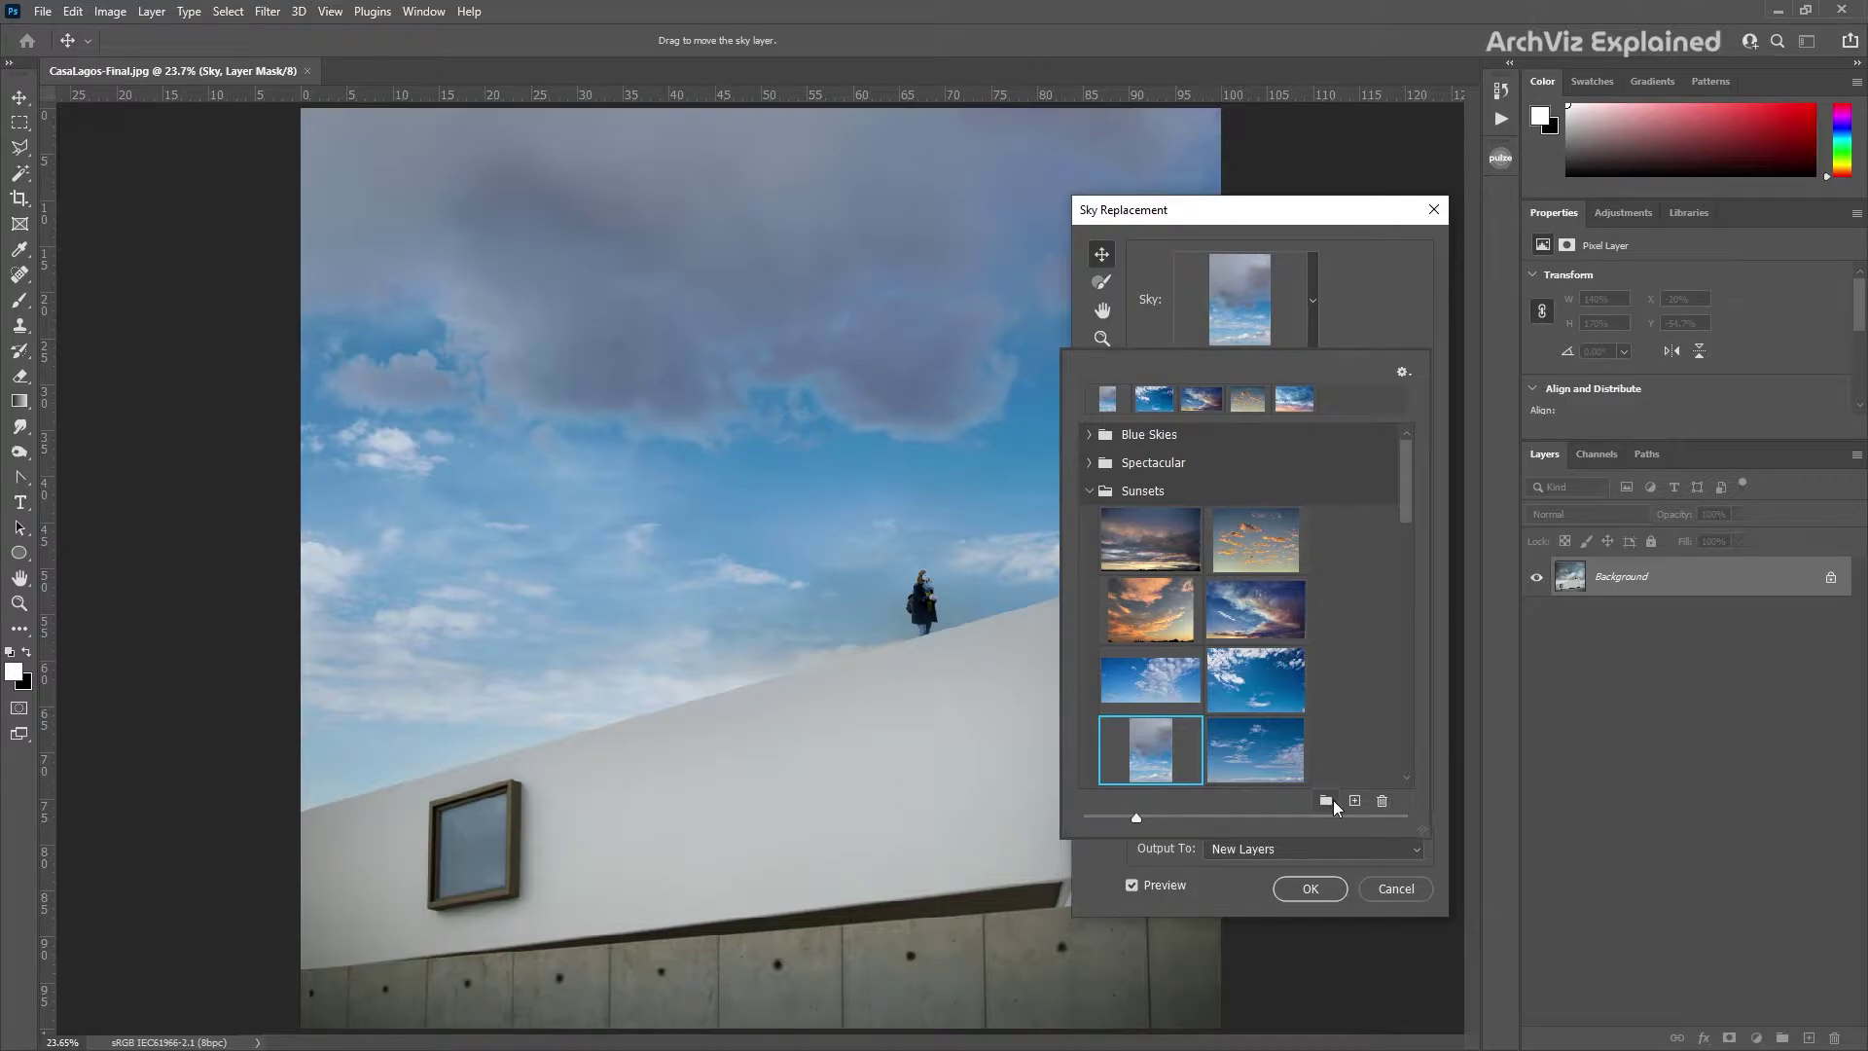
Create a sky preset group named 'New Group' and move the Suess-Cloud-Sky_234 sky into it.
{"action": "left_click", "coordinate": [1326, 799]}
{"action": "type", "text": "New Group"}
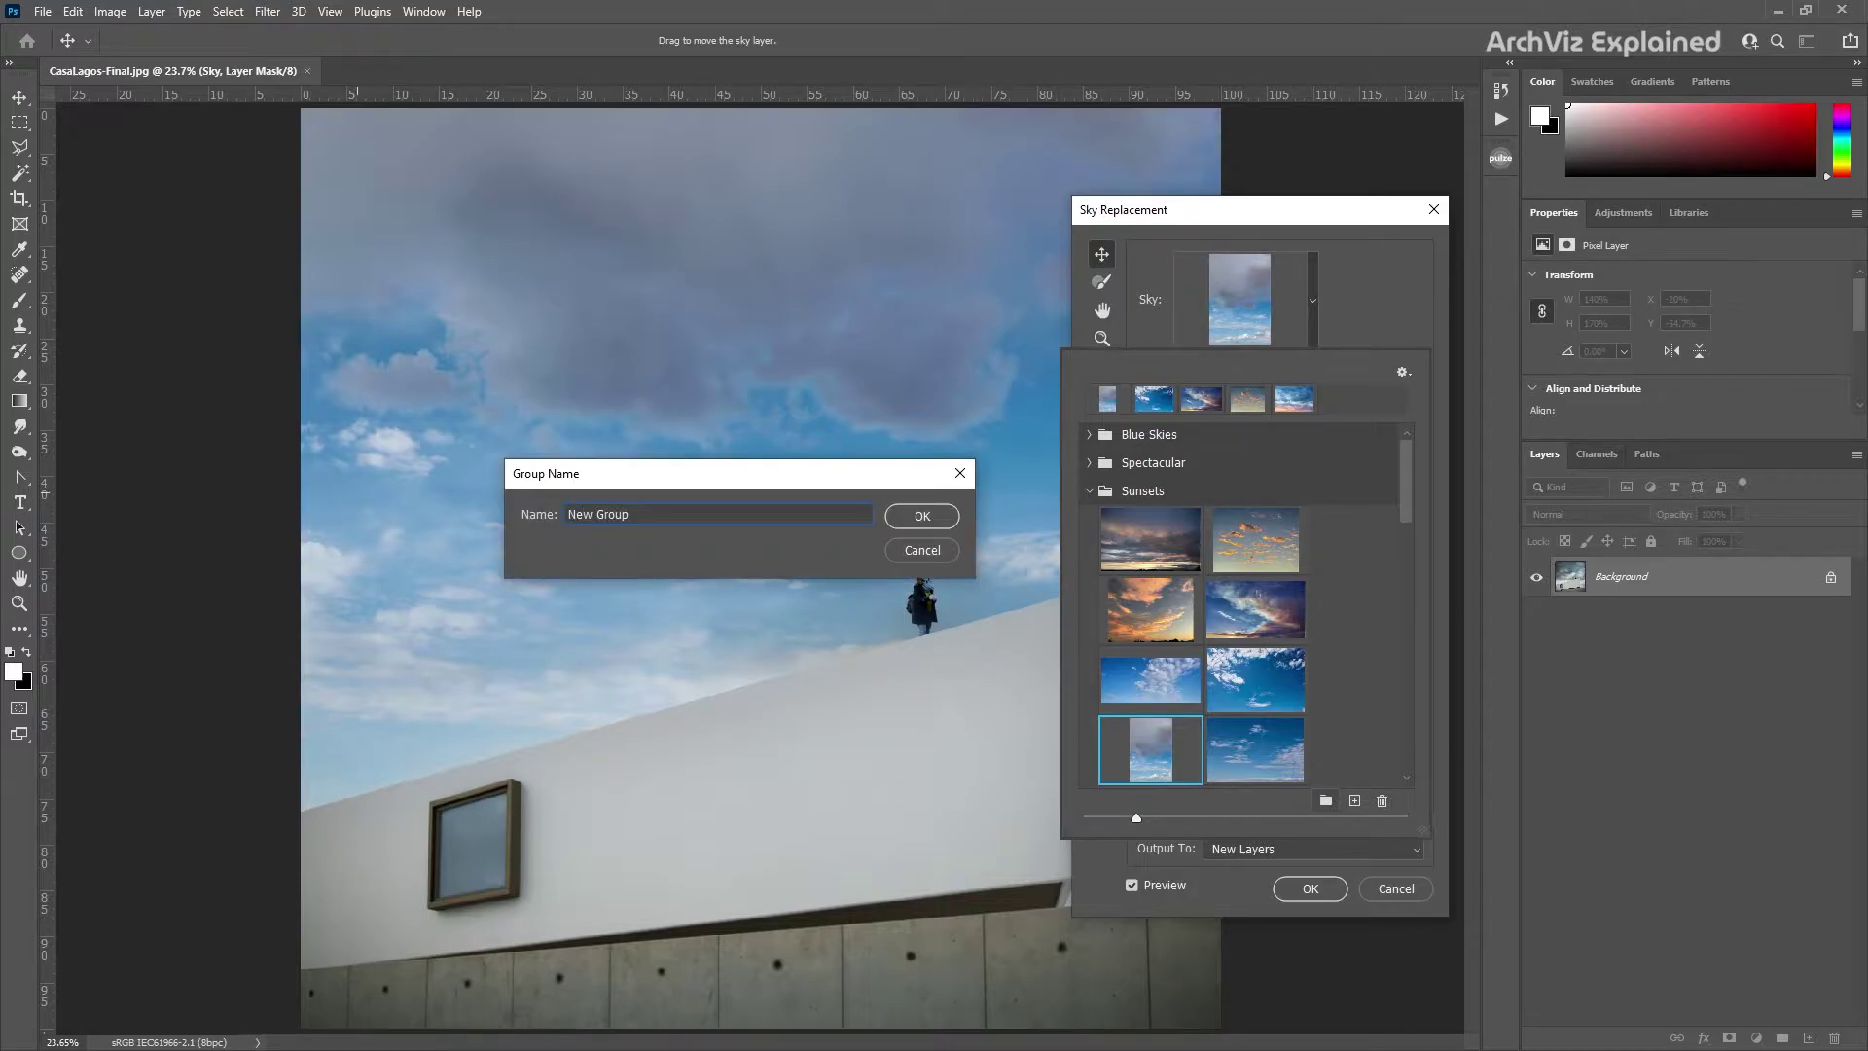
{"action": "left_click", "coordinate": [946, 518]}
{"action": "left_click_drag", "start_coordinate": [1163, 737], "coordinate": [1167, 774]}
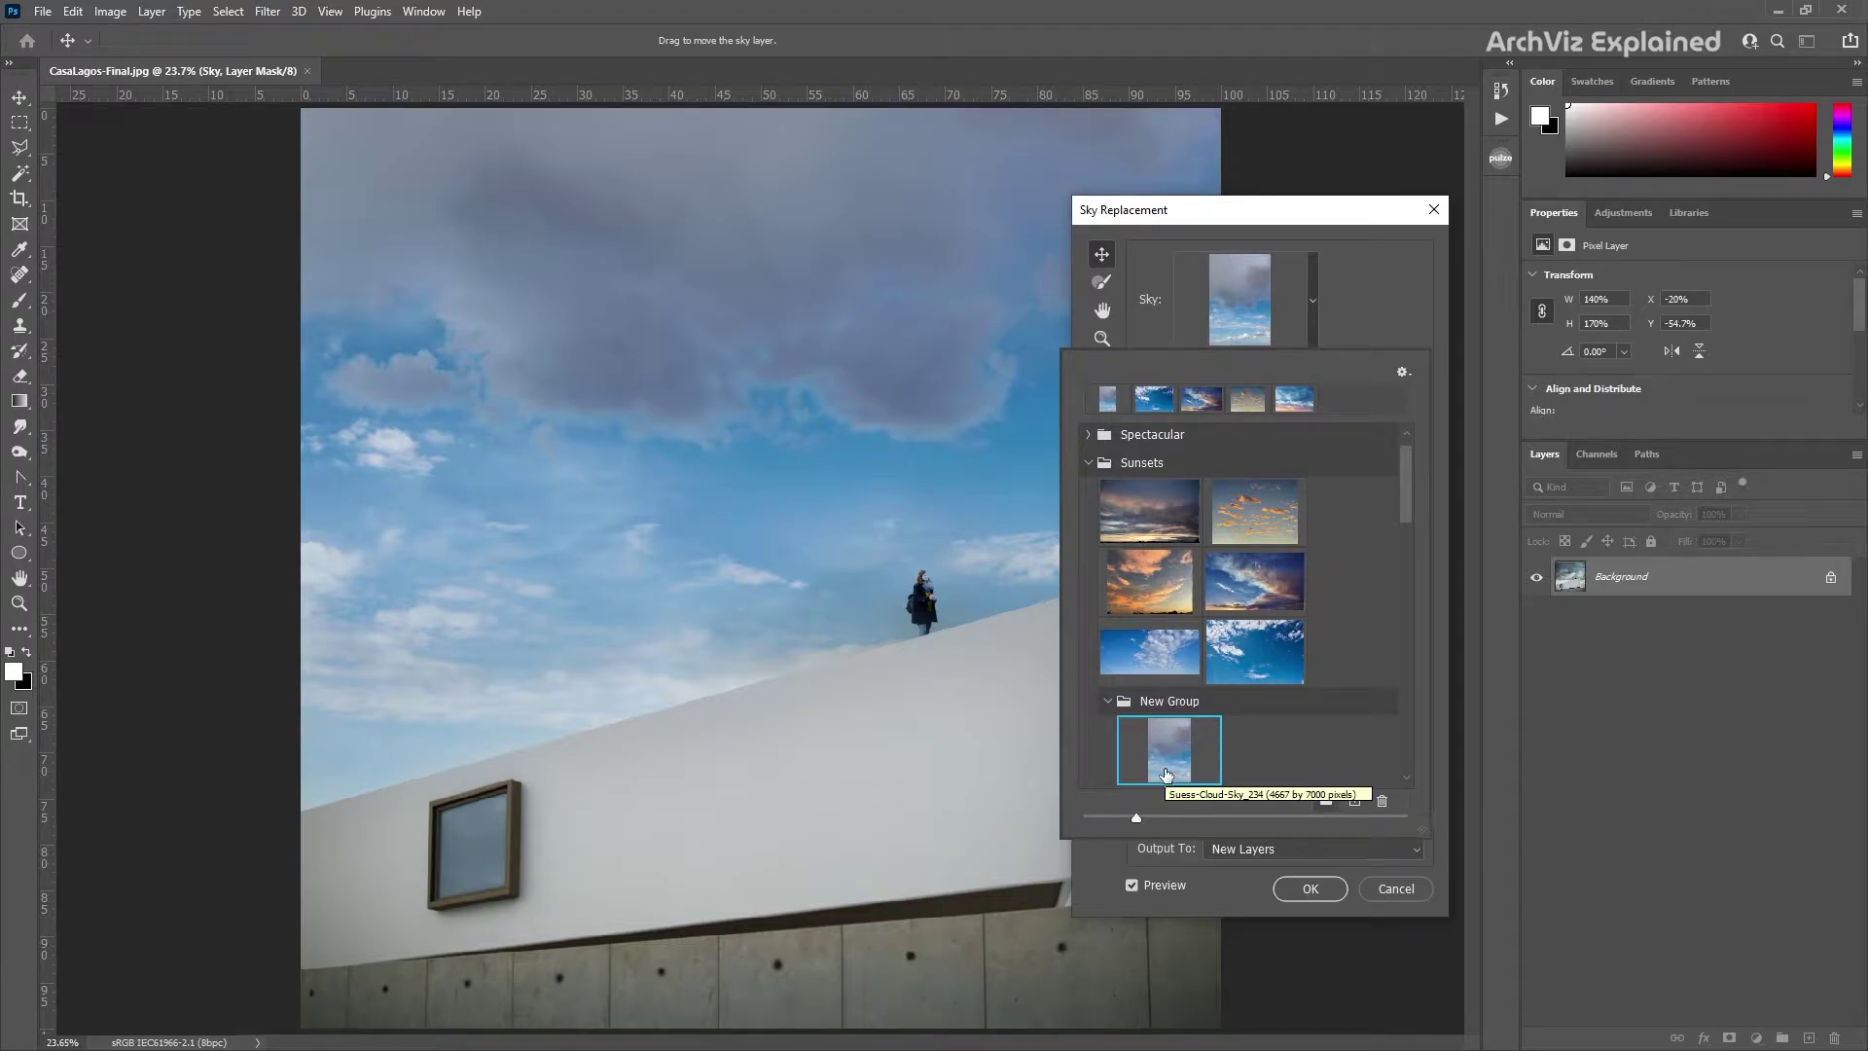
{"action": "right_click", "coordinate": [1187, 748]}
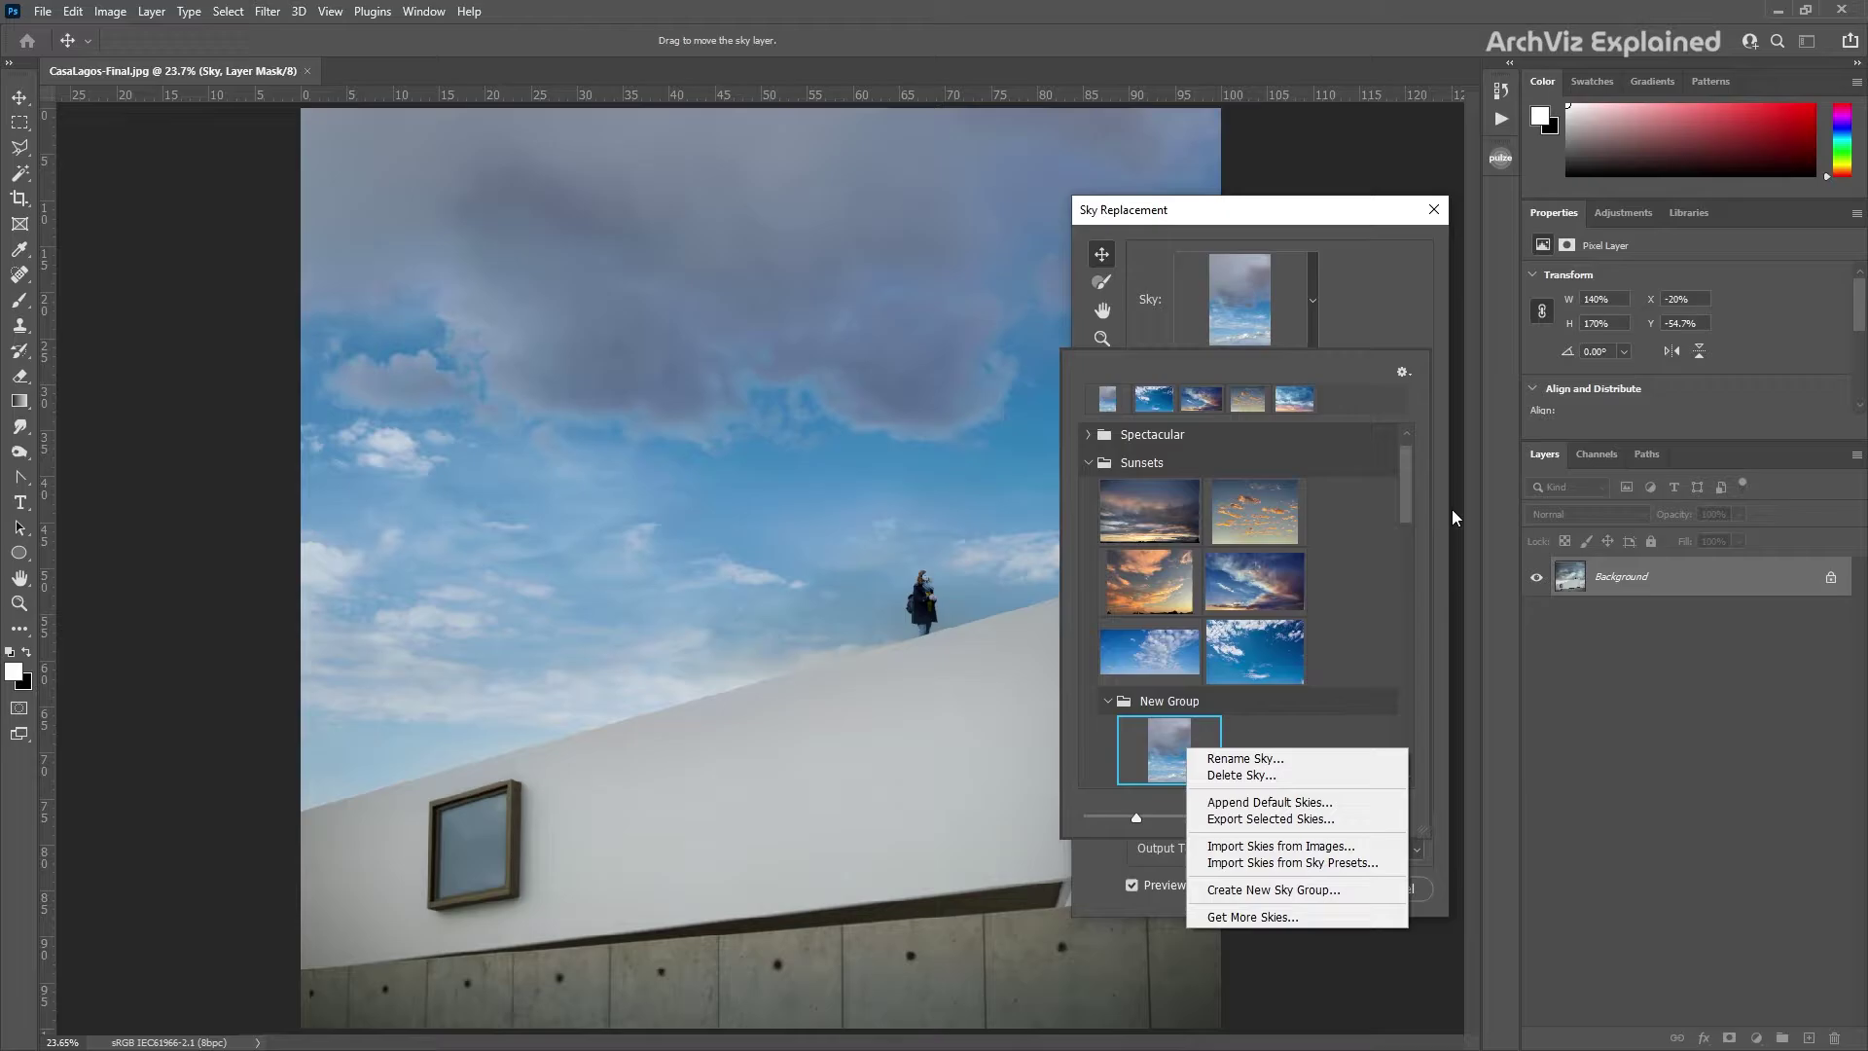
Delete the imported Suess-Cloud-Sky_234 sky preset.
{"action": "left_click", "coordinate": [1406, 372]}
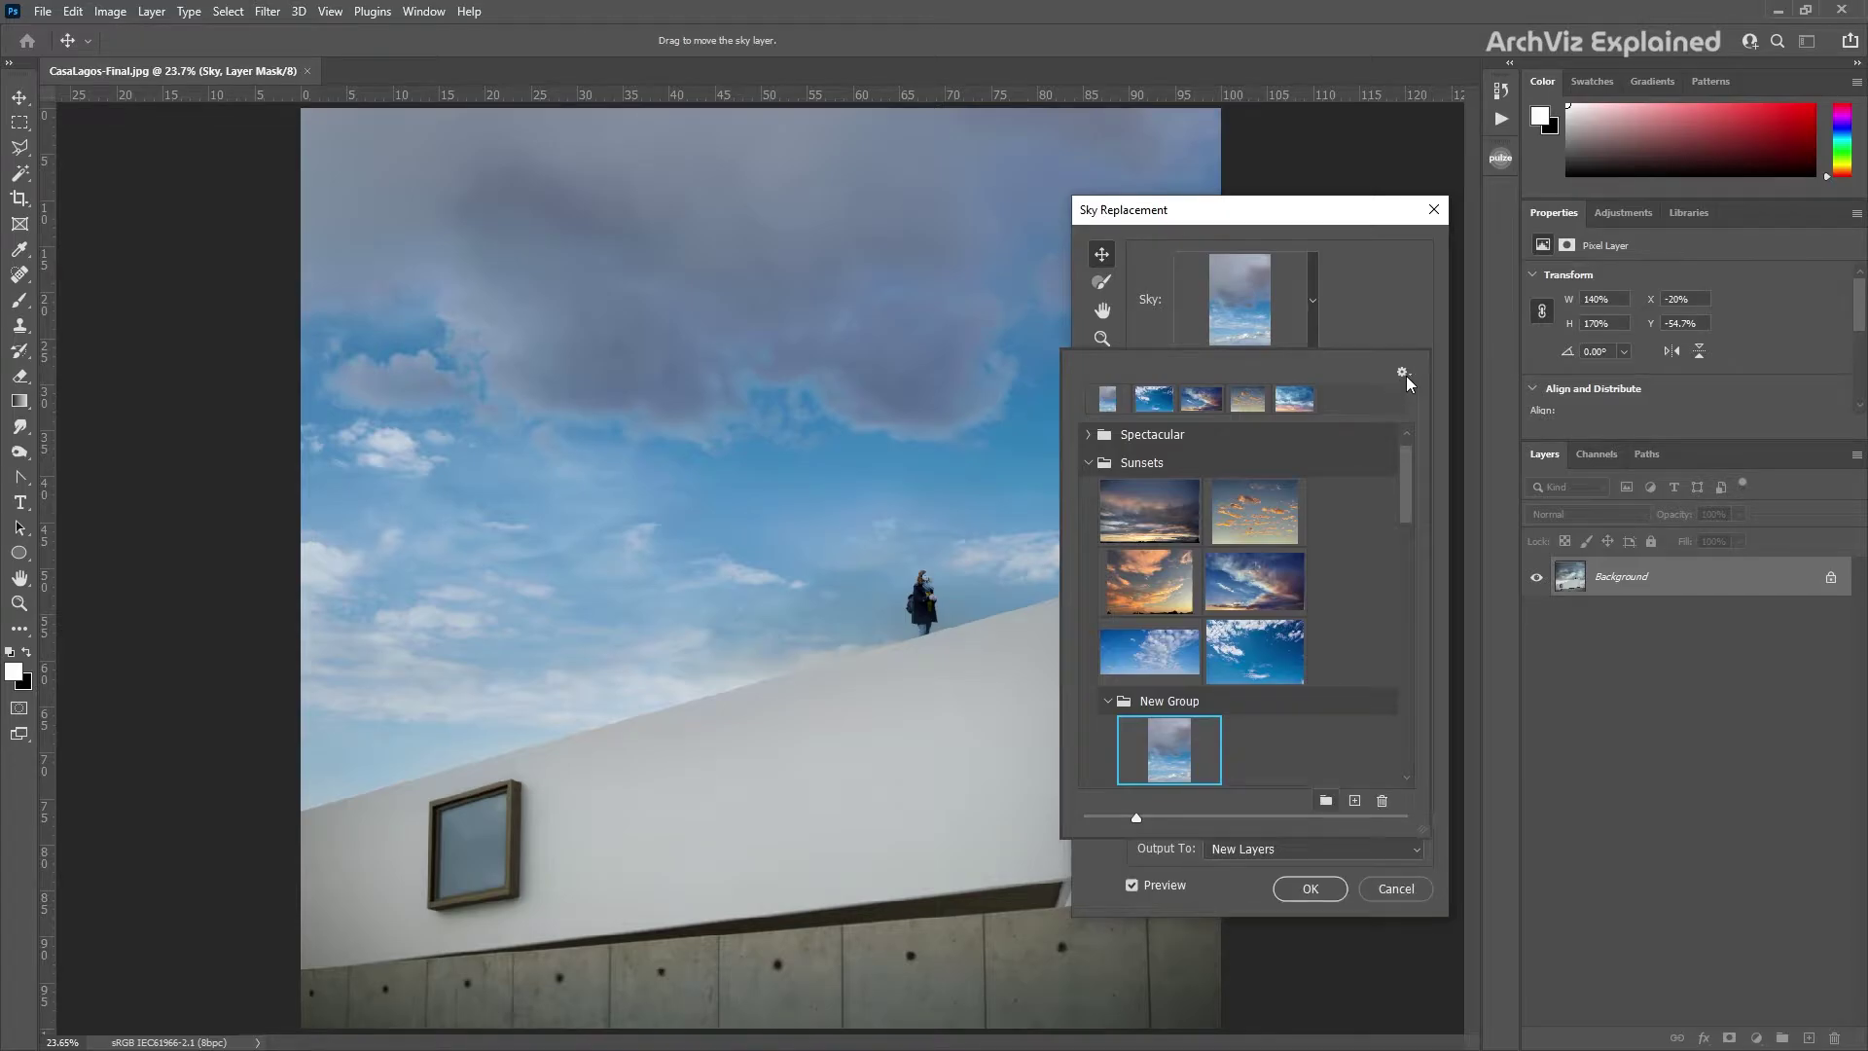
{"action": "left_click", "coordinate": [1404, 374]}
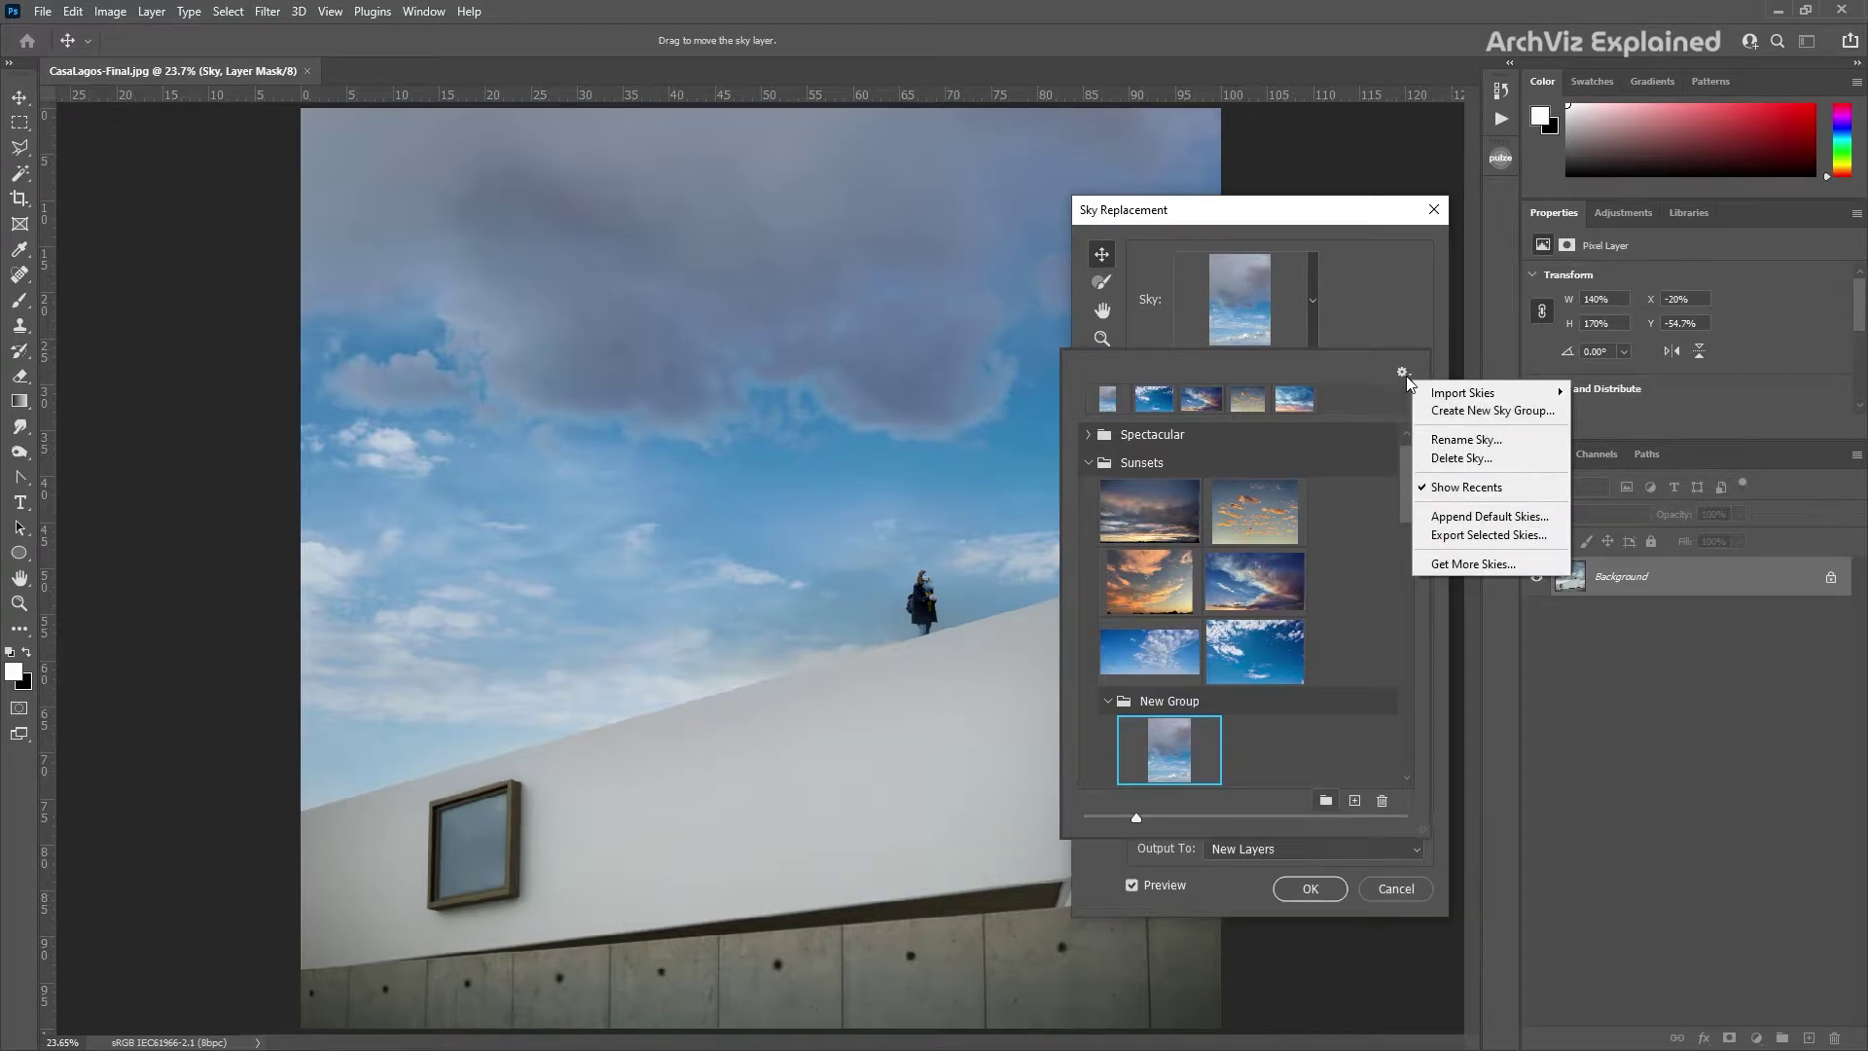
{"action": "left_click", "coordinate": [1203, 750]}
{"action": "right_click", "coordinate": [1203, 749]}
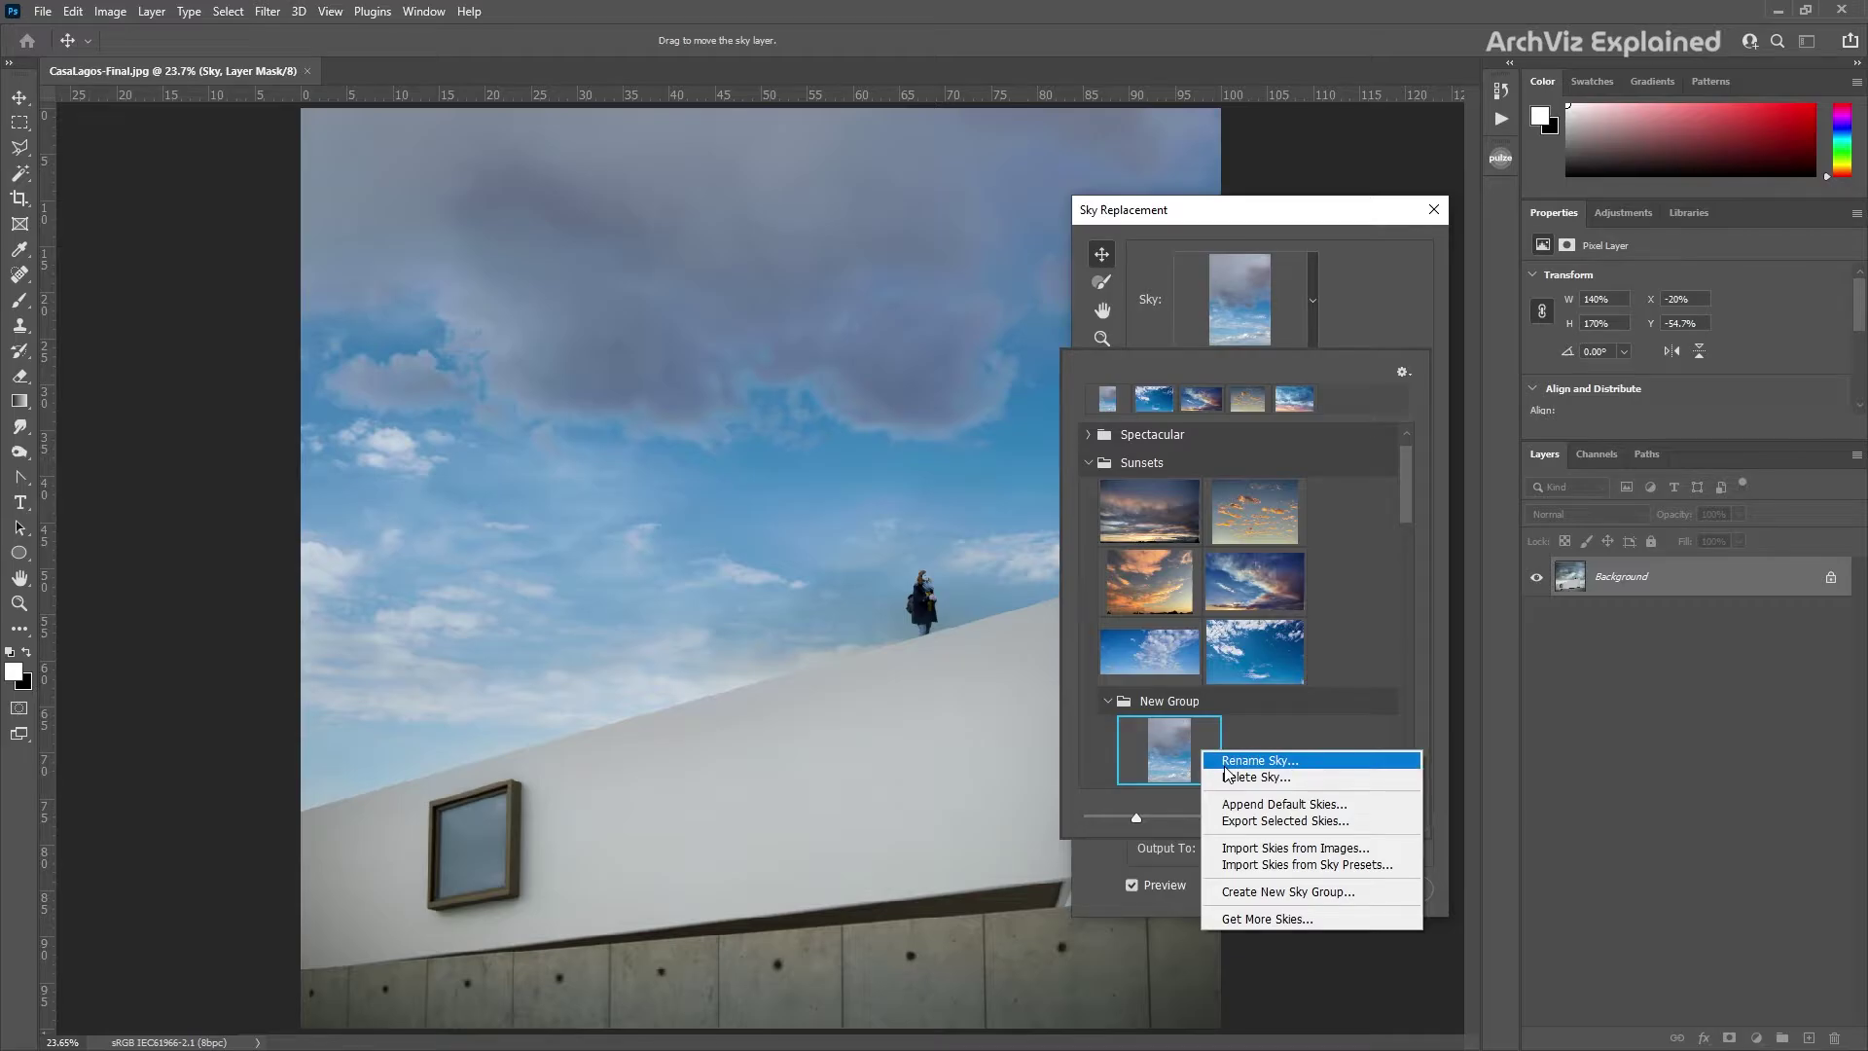
{"action": "left_click", "coordinate": [1230, 775]}
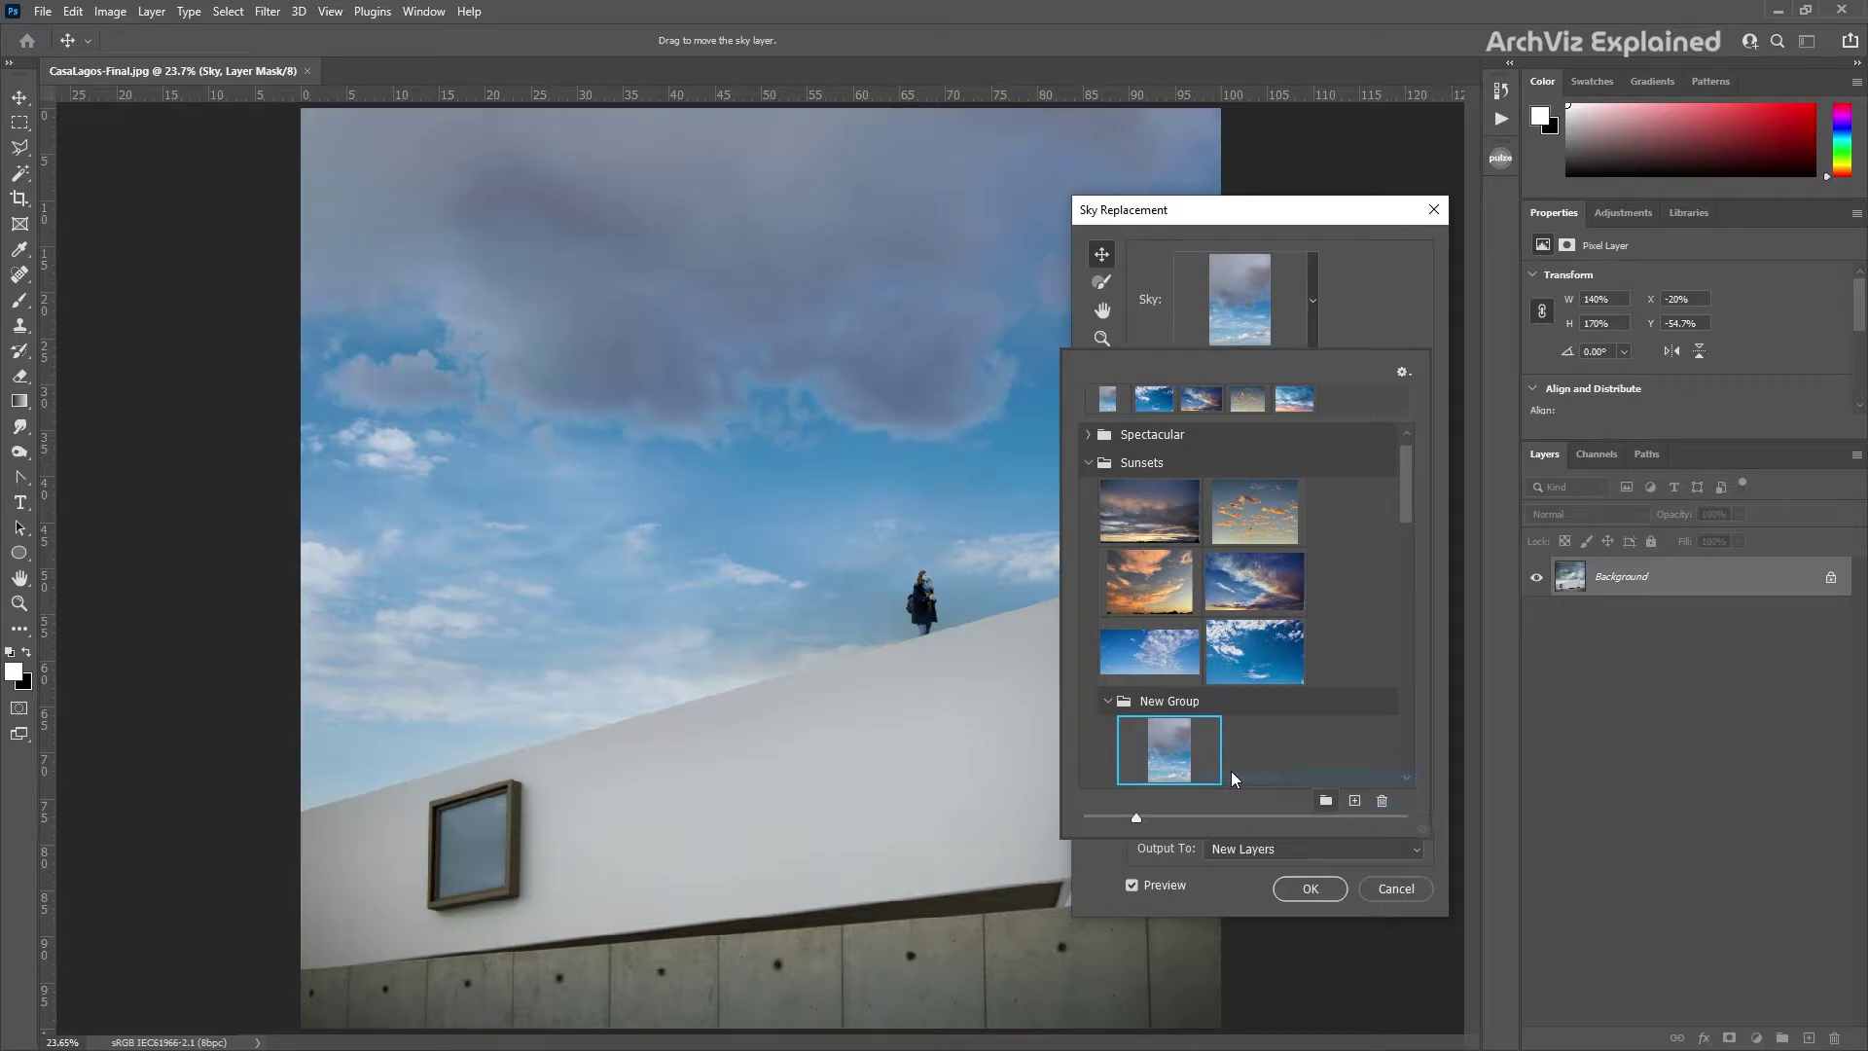
{"action": "left_click", "coordinate": [736, 507]}
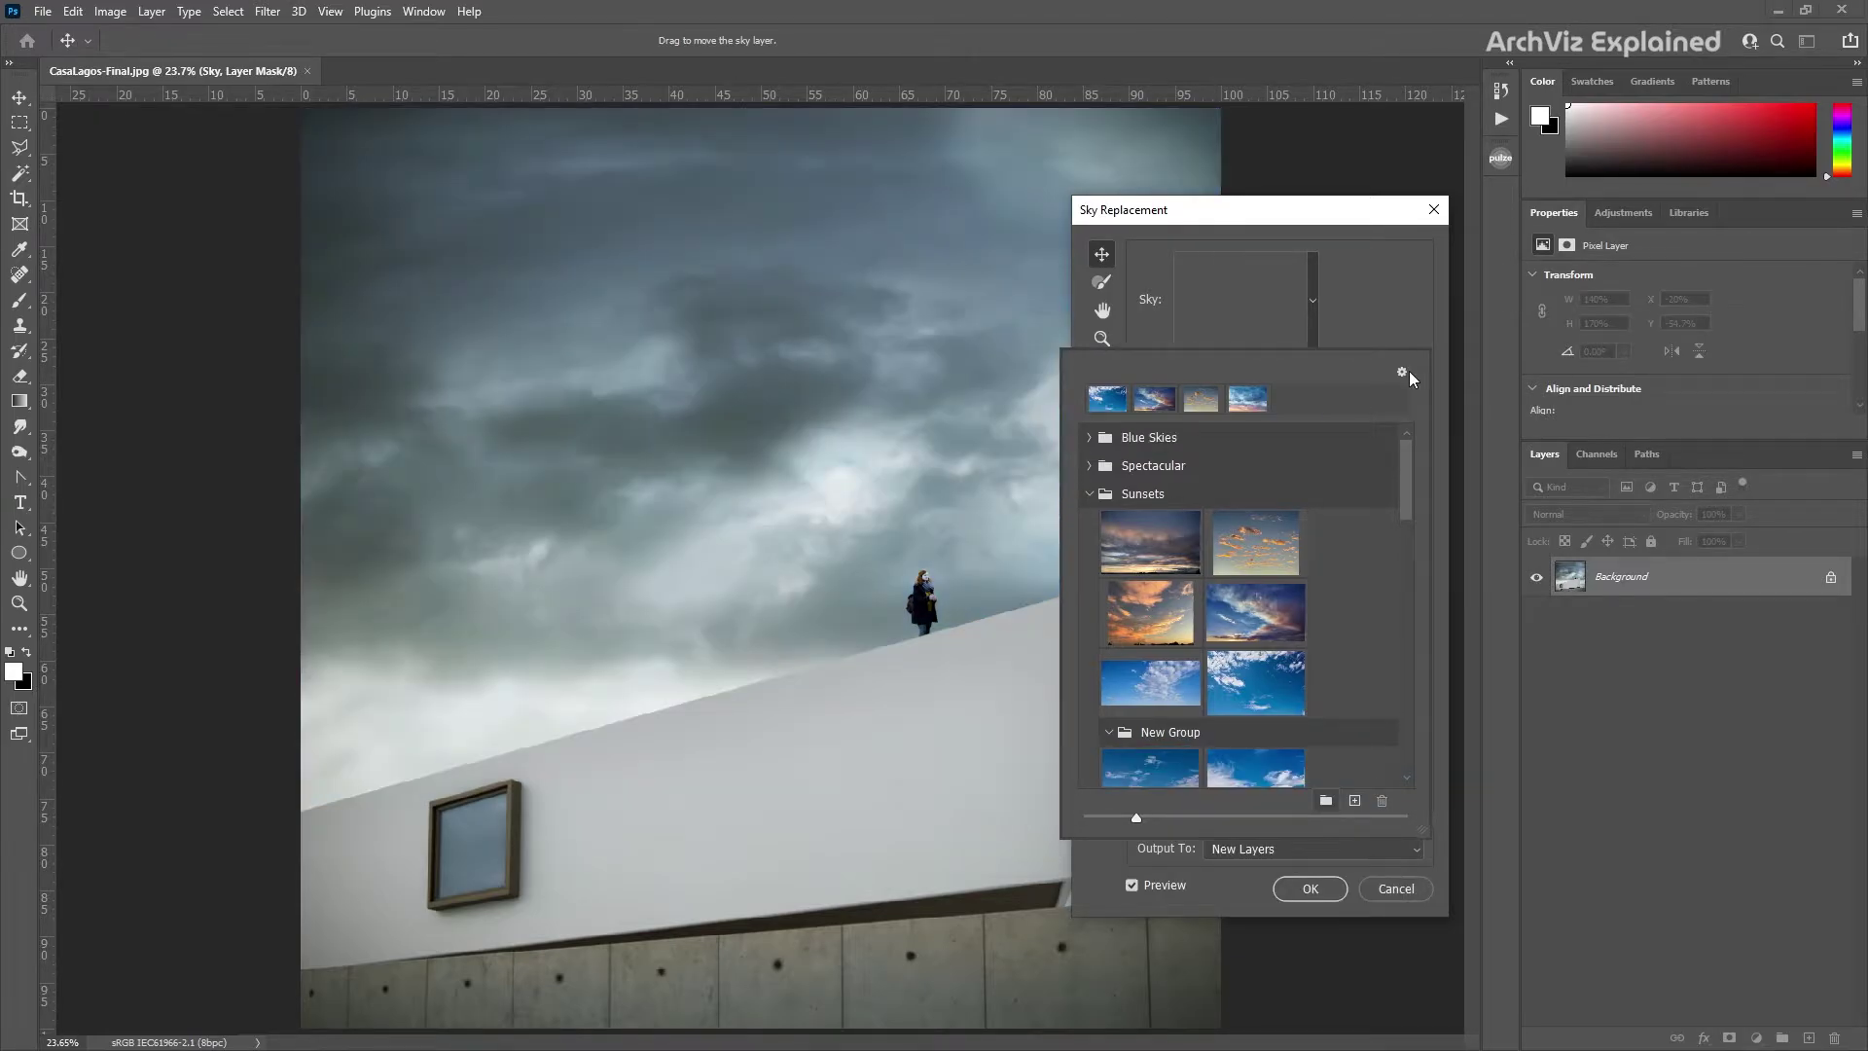
Append the default skies to the sky preset list.
{"action": "left_click", "coordinate": [1408, 372]}
{"action": "left_click", "coordinate": [1492, 517]}
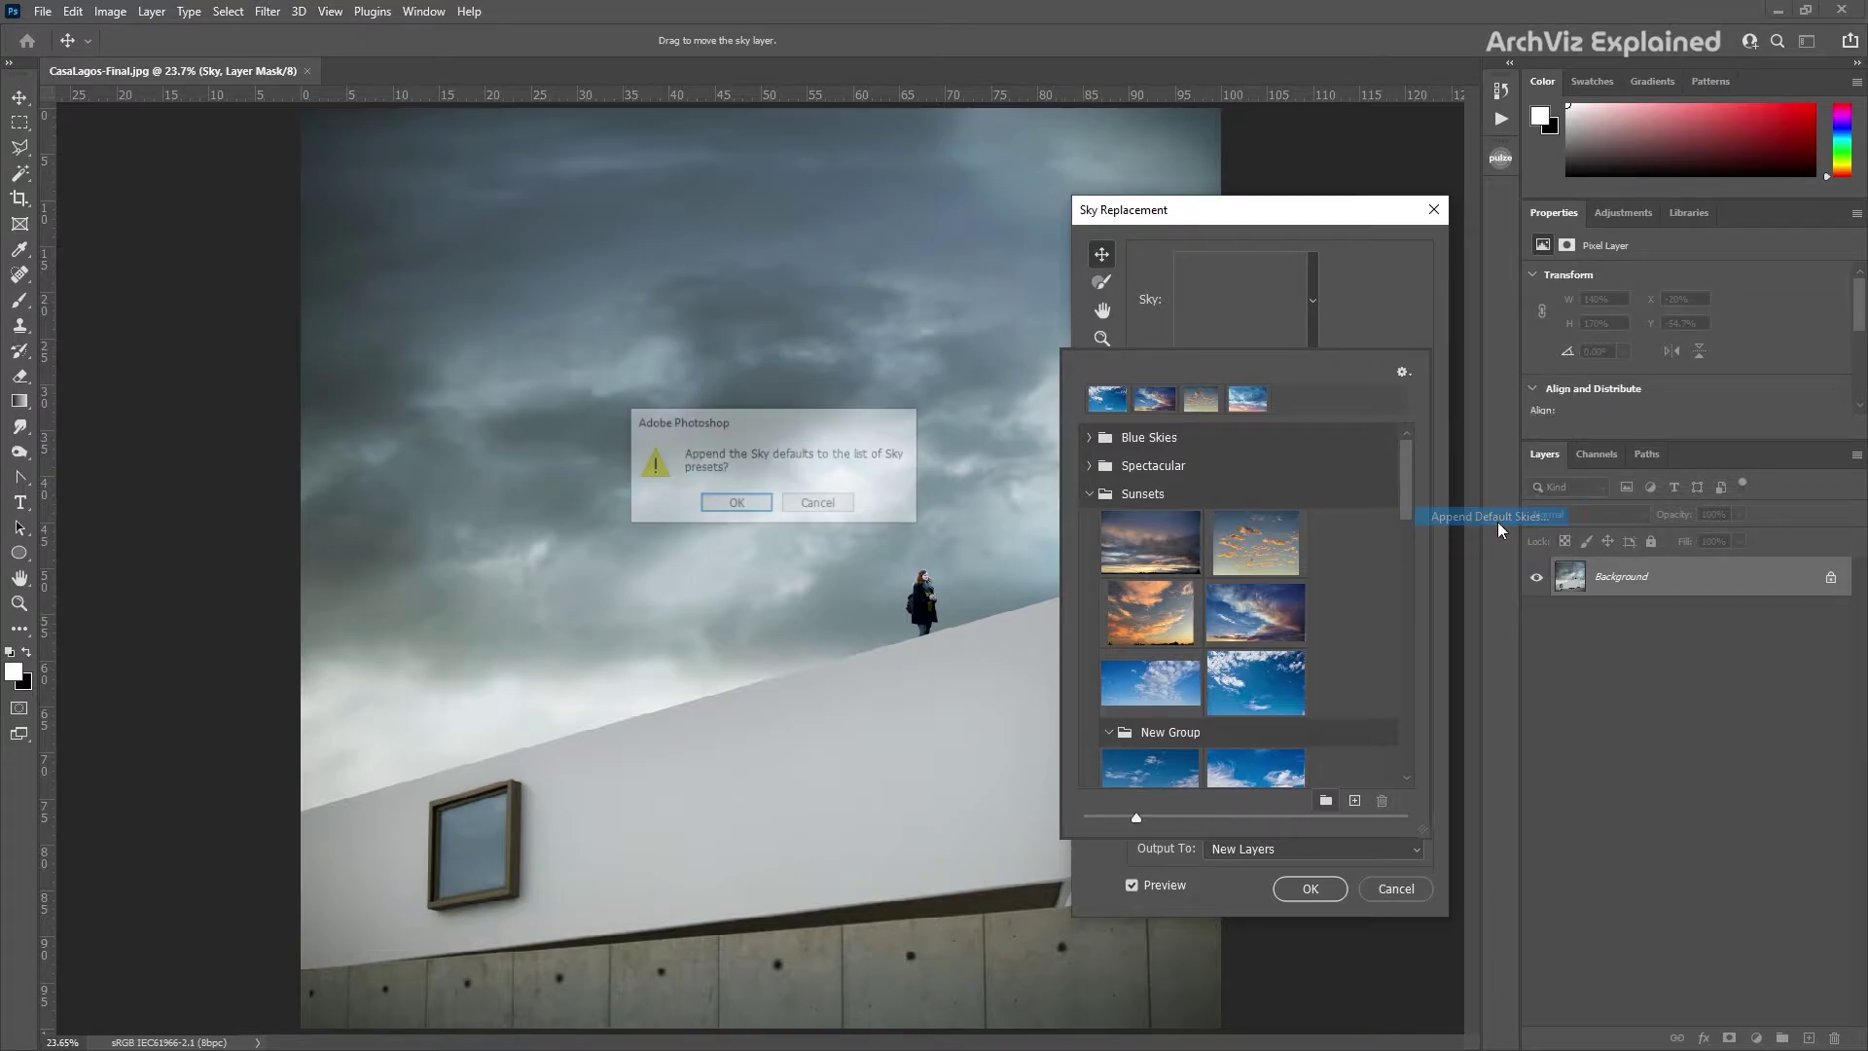
{"action": "left_click", "coordinate": [725, 507]}
Delete the duplicate sky groups, keeping Blue Skies, Spectacular, Sunsets and Skies.
{"action": "left_click", "coordinate": [1089, 494]}
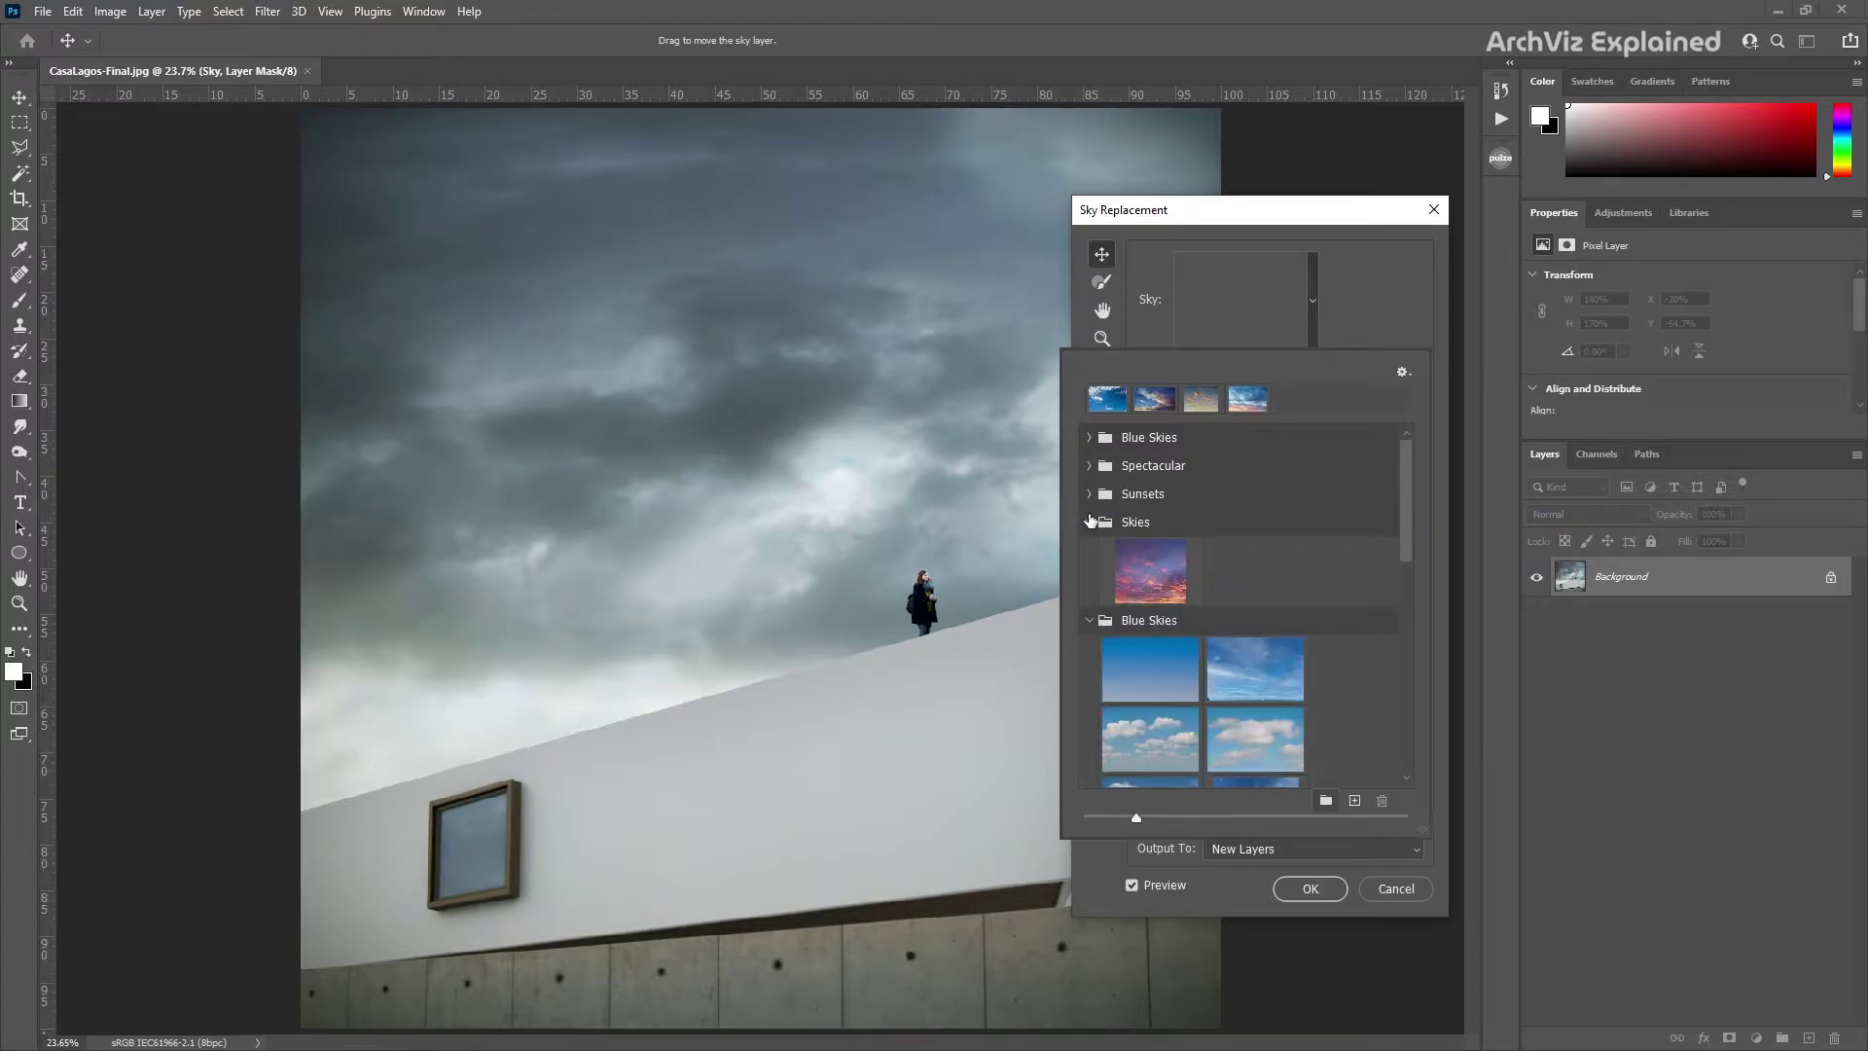
{"action": "left_click", "coordinate": [1089, 522]}
{"action": "left_click", "coordinate": [1089, 549]}
{"action": "left_click", "coordinate": [1382, 800]}
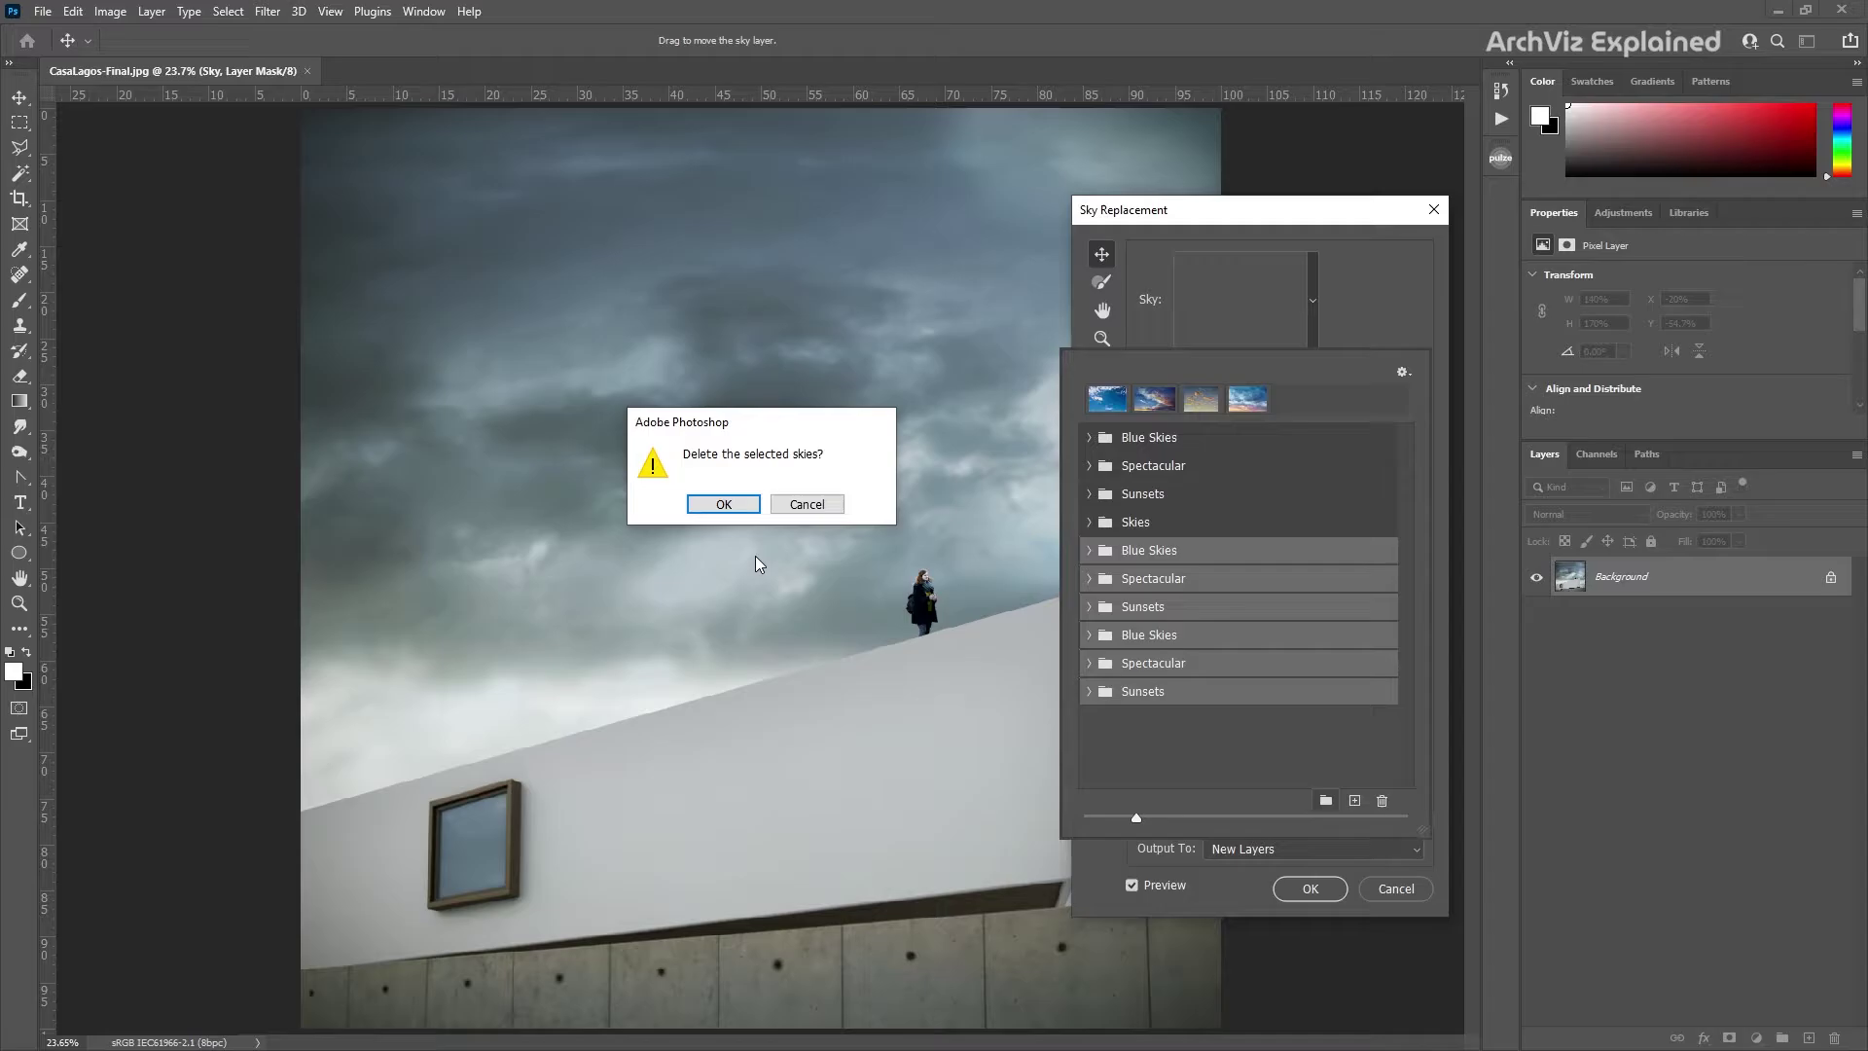
{"action": "left_click", "coordinate": [727, 506]}
{"action": "left_click", "coordinate": [1089, 521]}
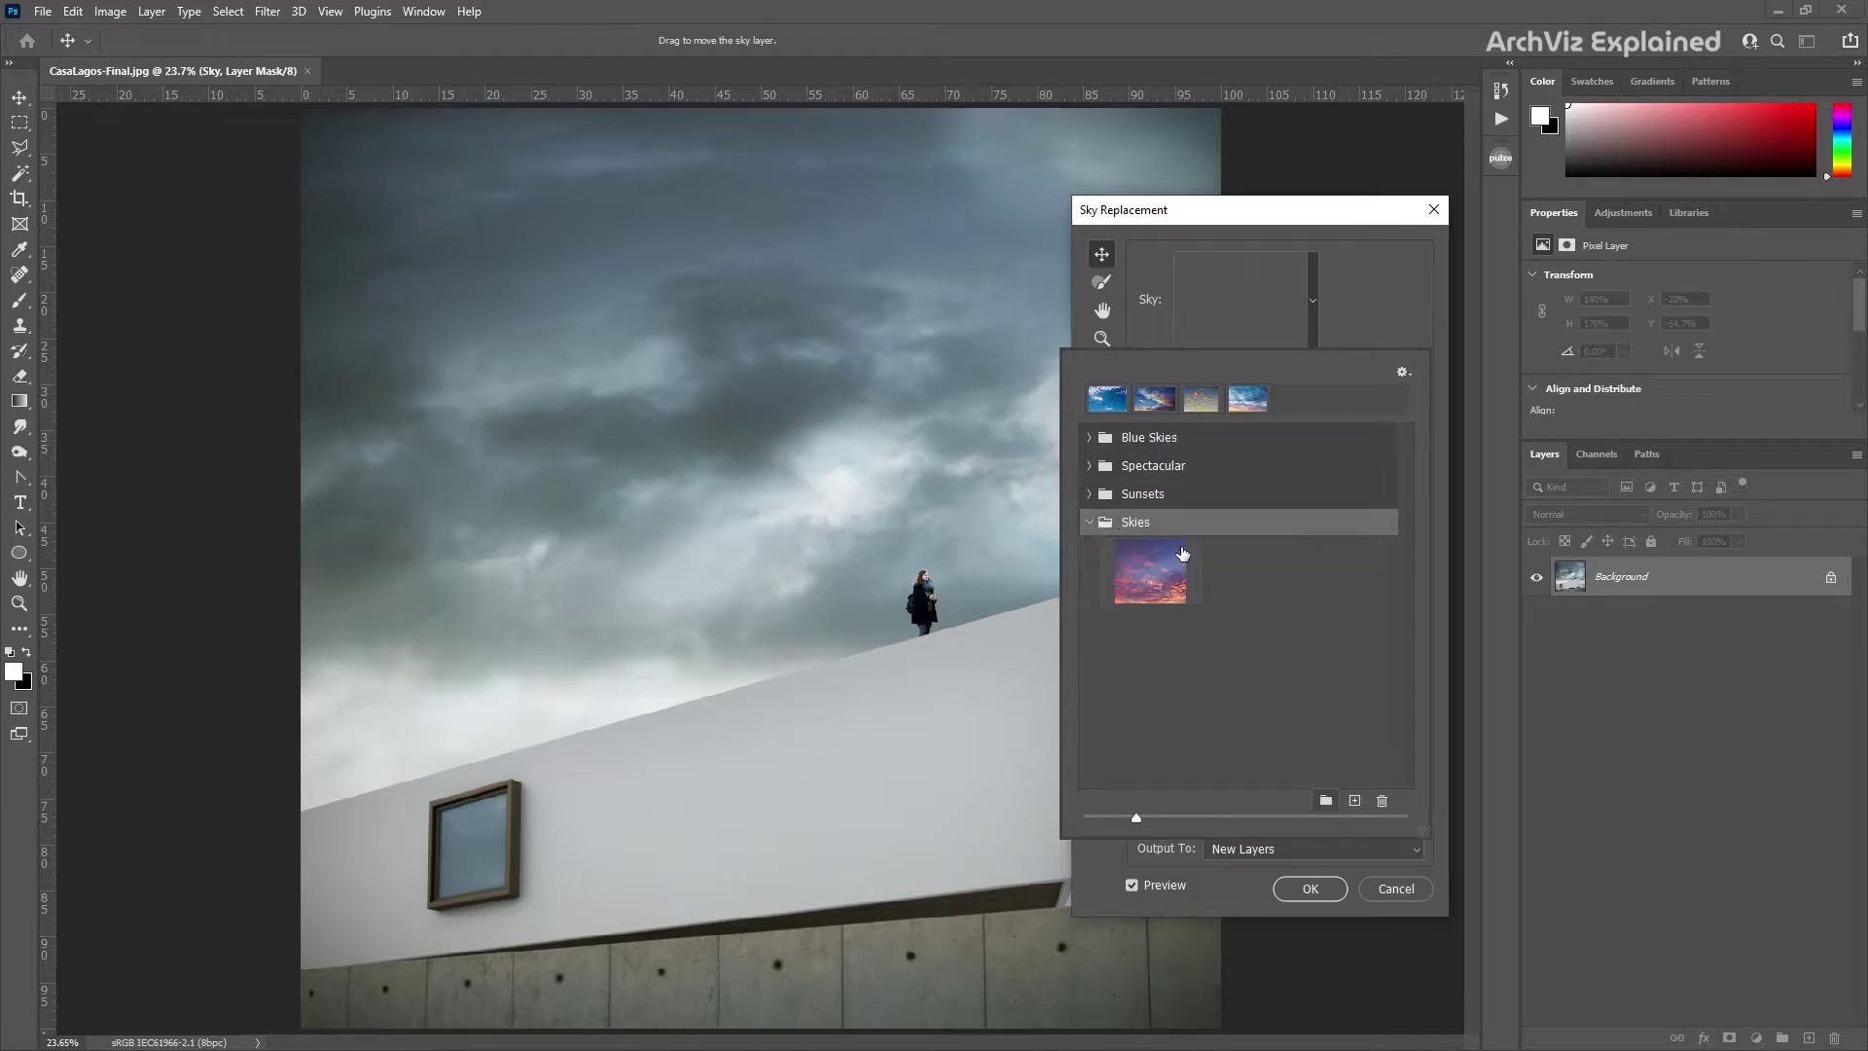
{"action": "left_click", "coordinate": [1403, 372]}
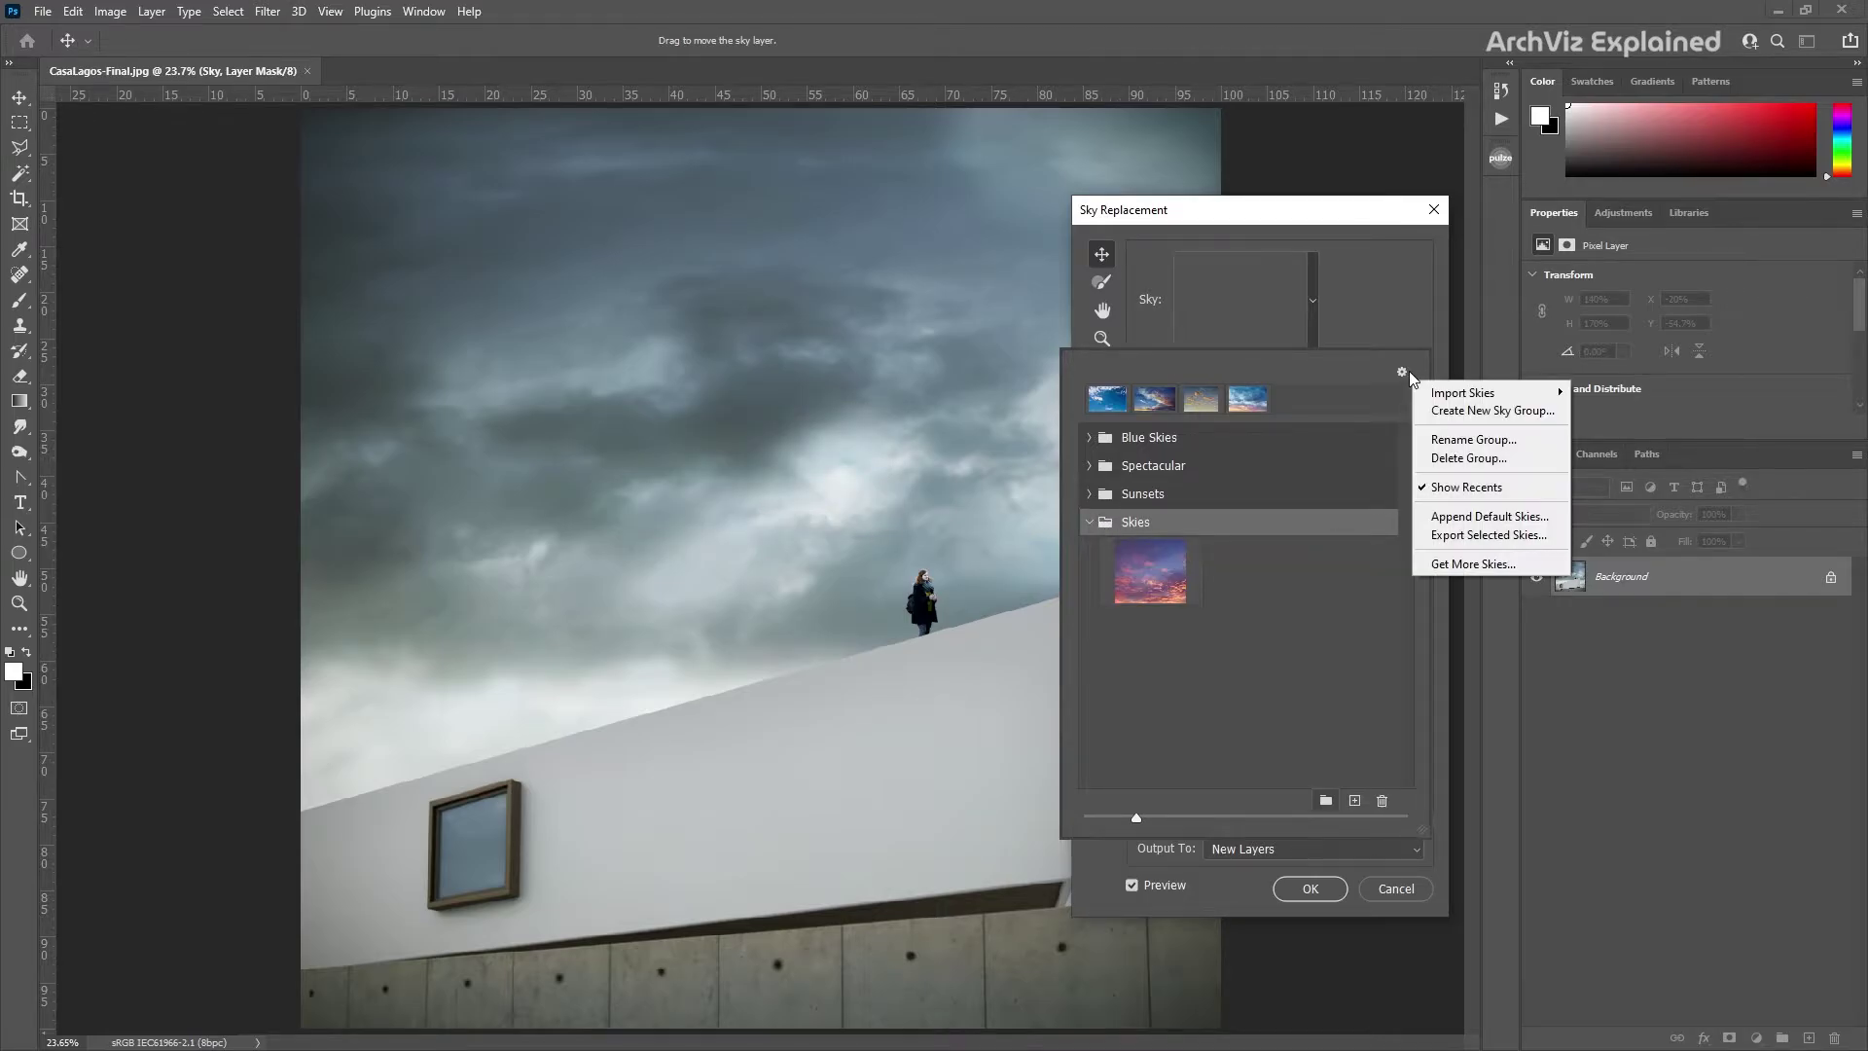
Export the selected skies to a preset file named 'New'.
{"action": "left_click", "coordinate": [1469, 535]}
{"action": "type", "text": "New Sky Presets.sky"}
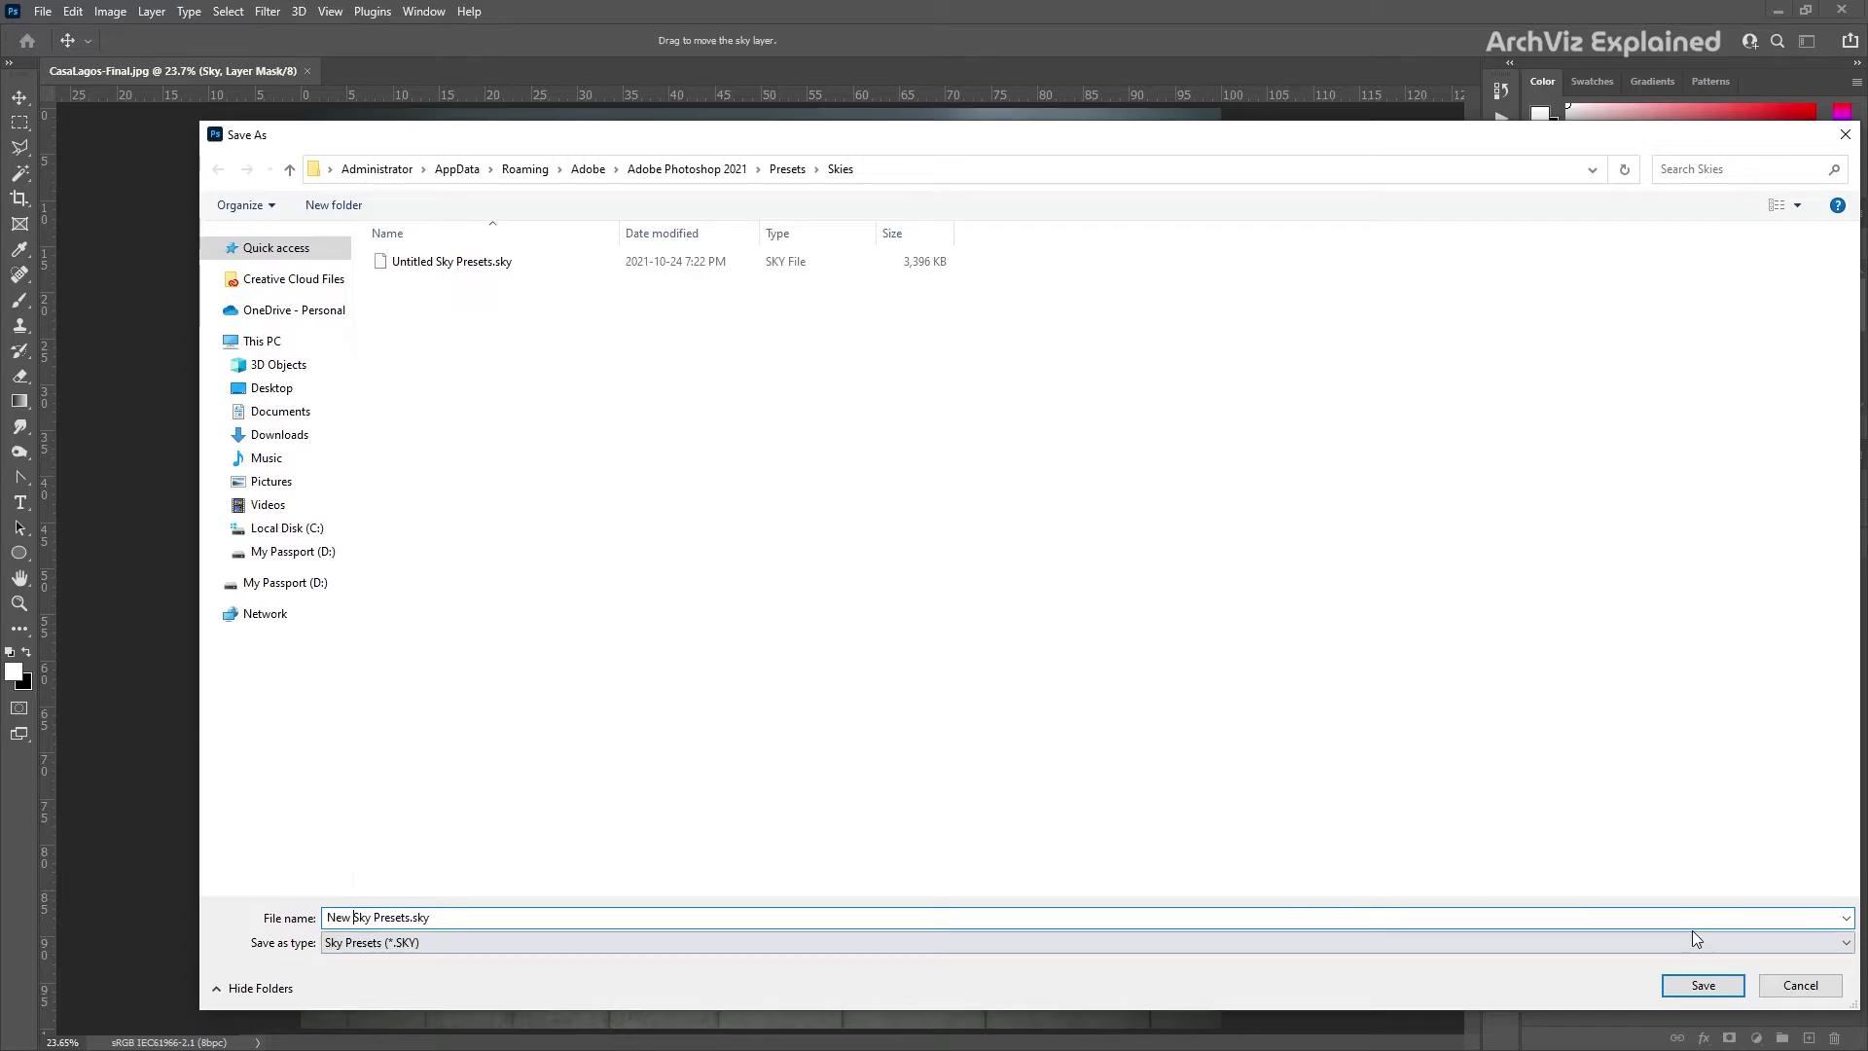
{"action": "left_click", "coordinate": [1742, 993]}
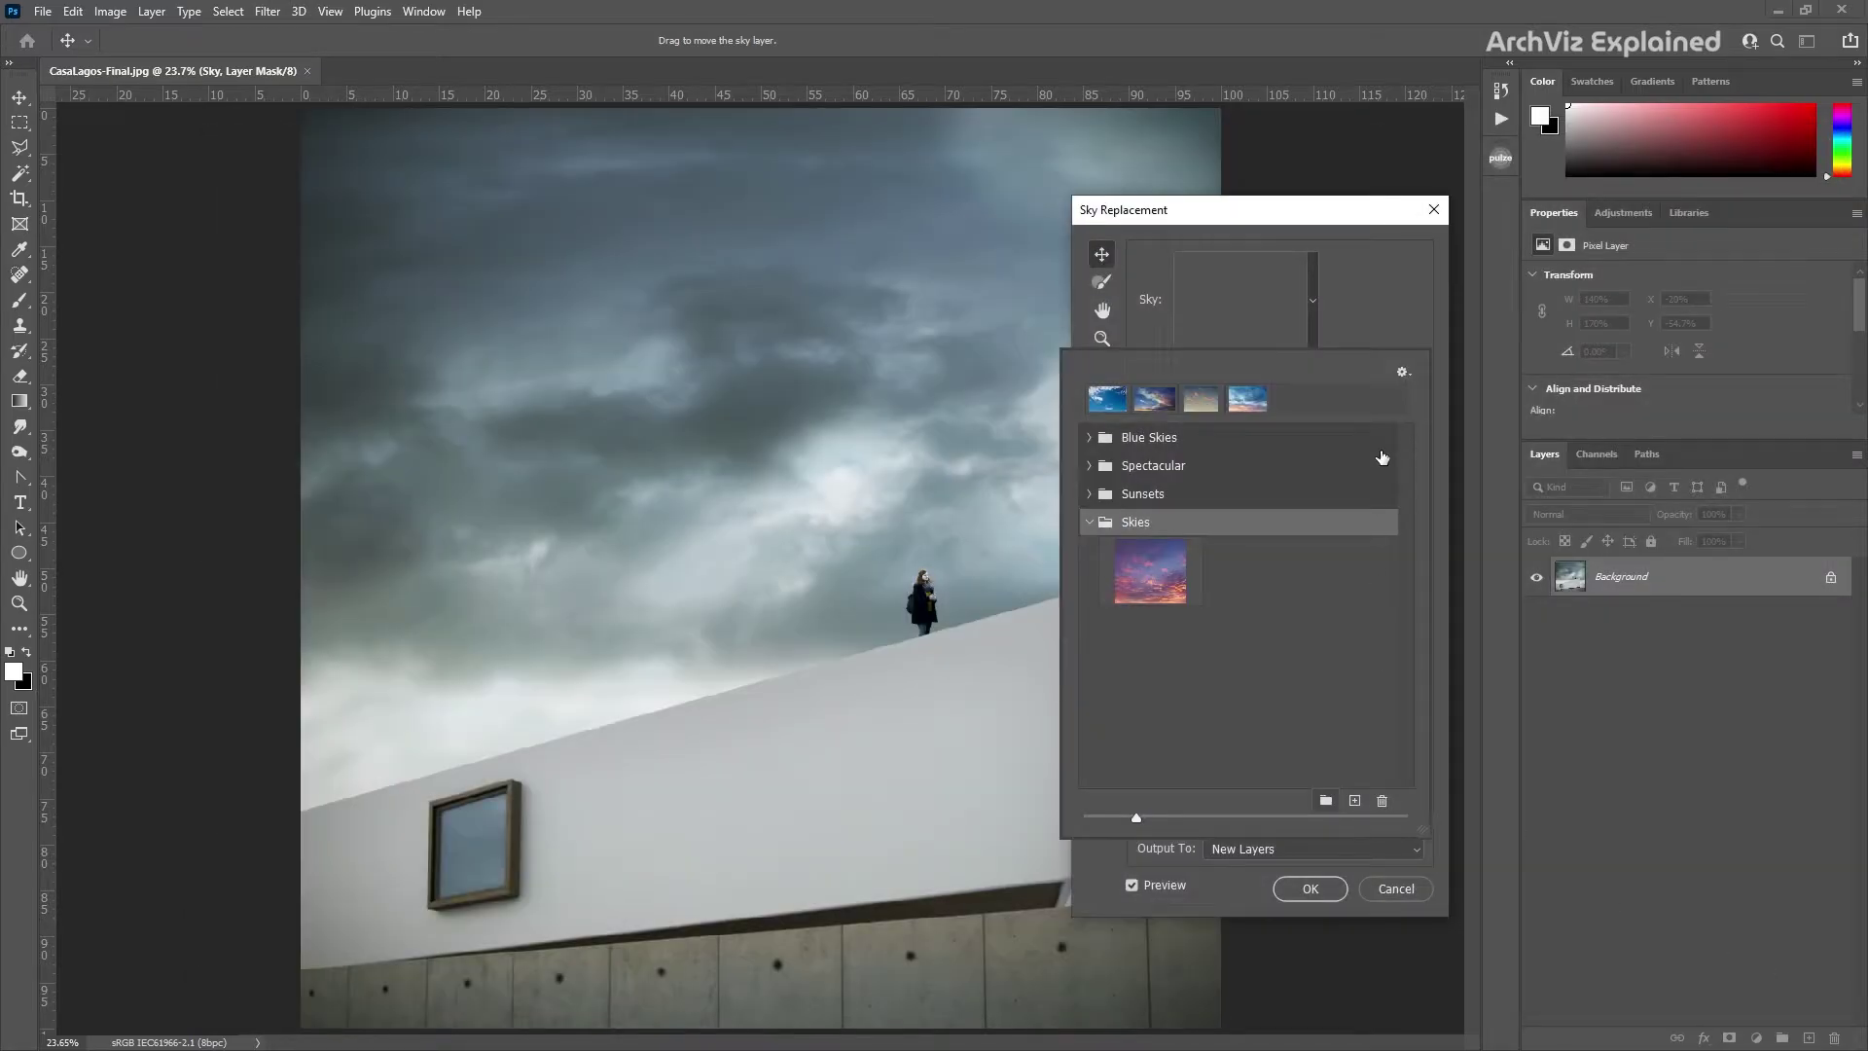
Import skies from the saved .sky preset file and apply a new sky from it.
{"action": "left_click", "coordinate": [1403, 373]}
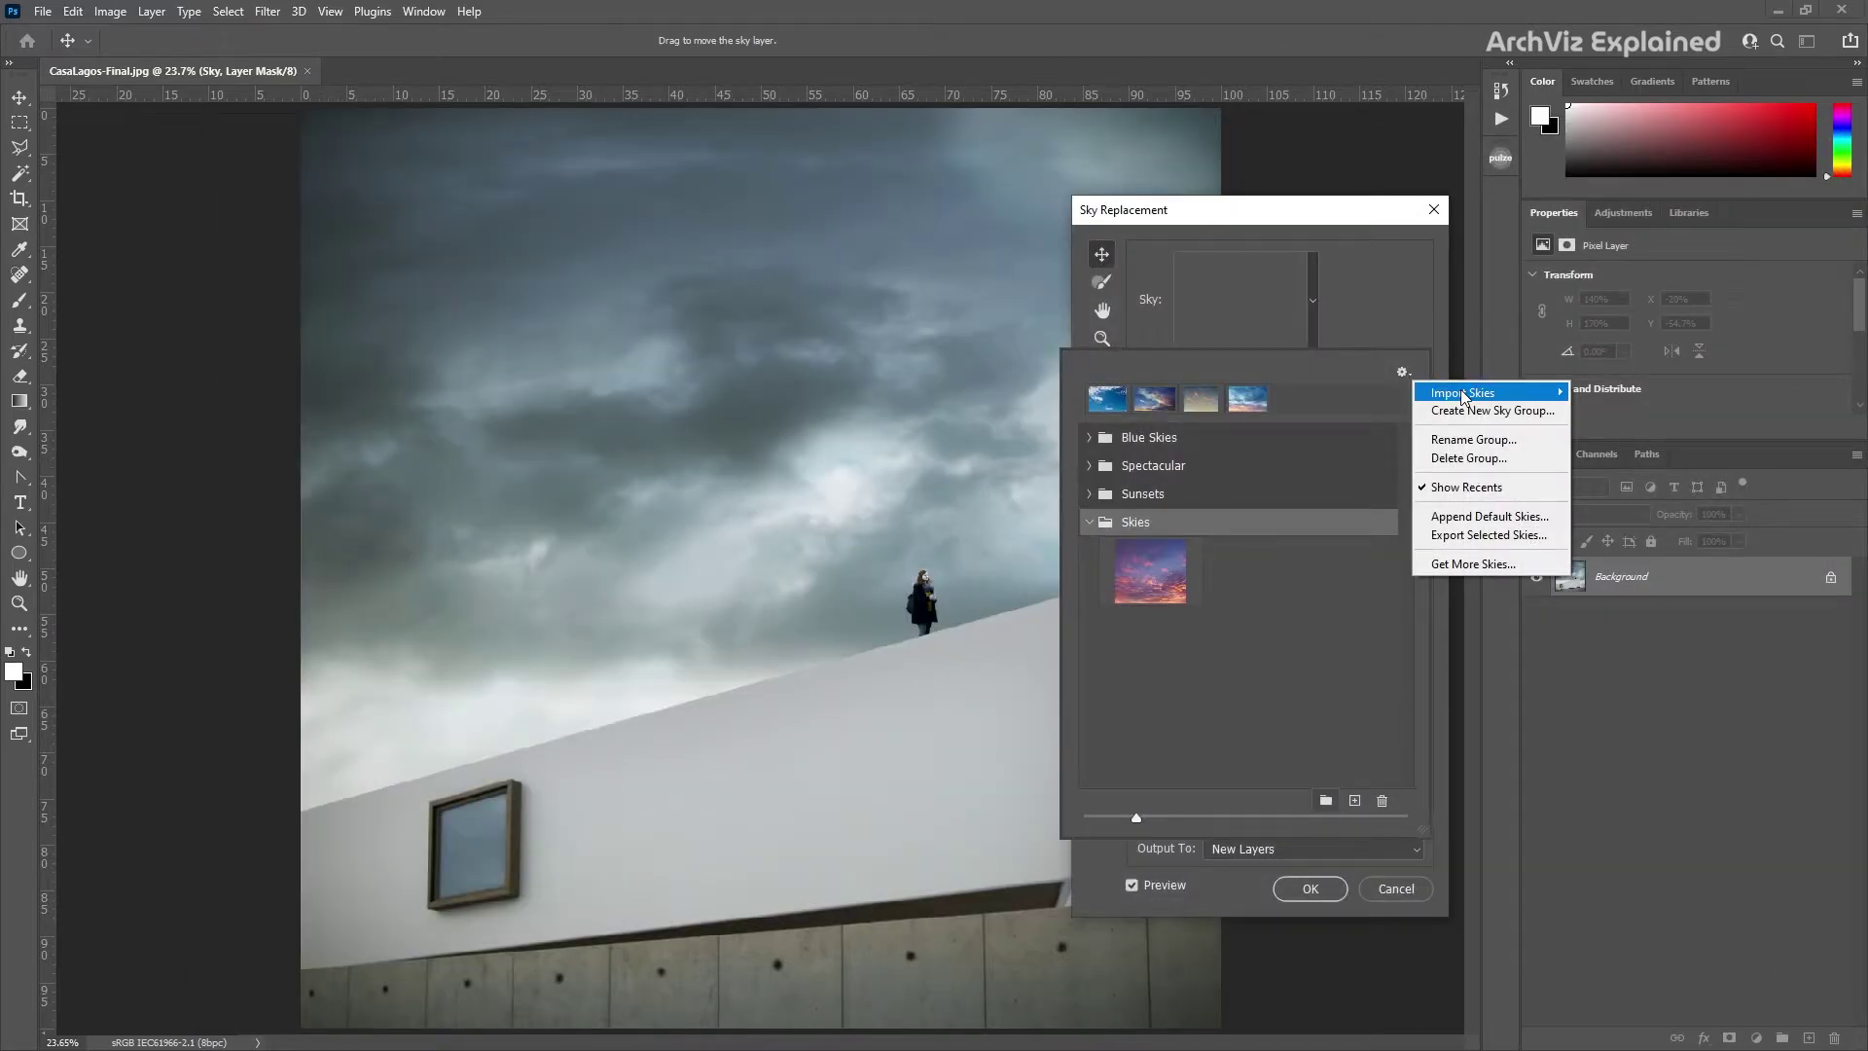
{"action": "mouse_move", "coordinate": [1479, 392]}
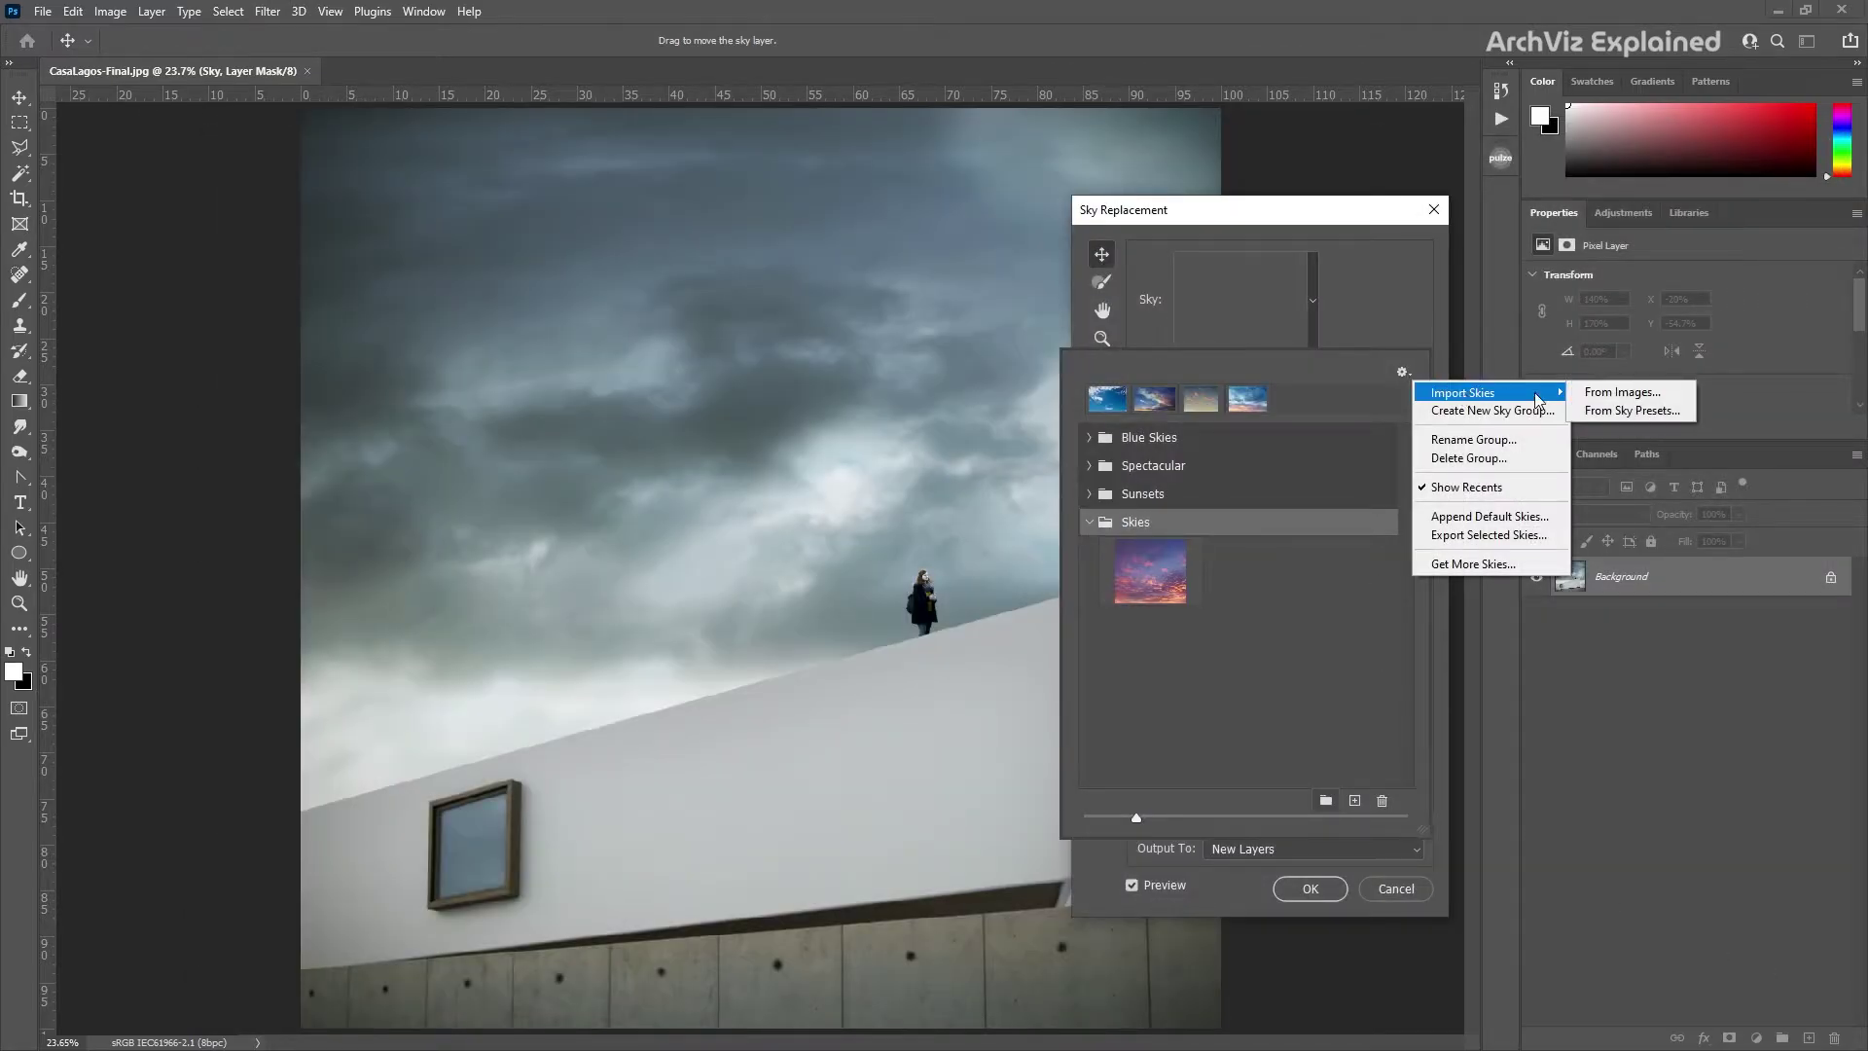
{"action": "left_click", "coordinate": [1628, 409]}
{"action": "double_click", "coordinate": [450, 270]}
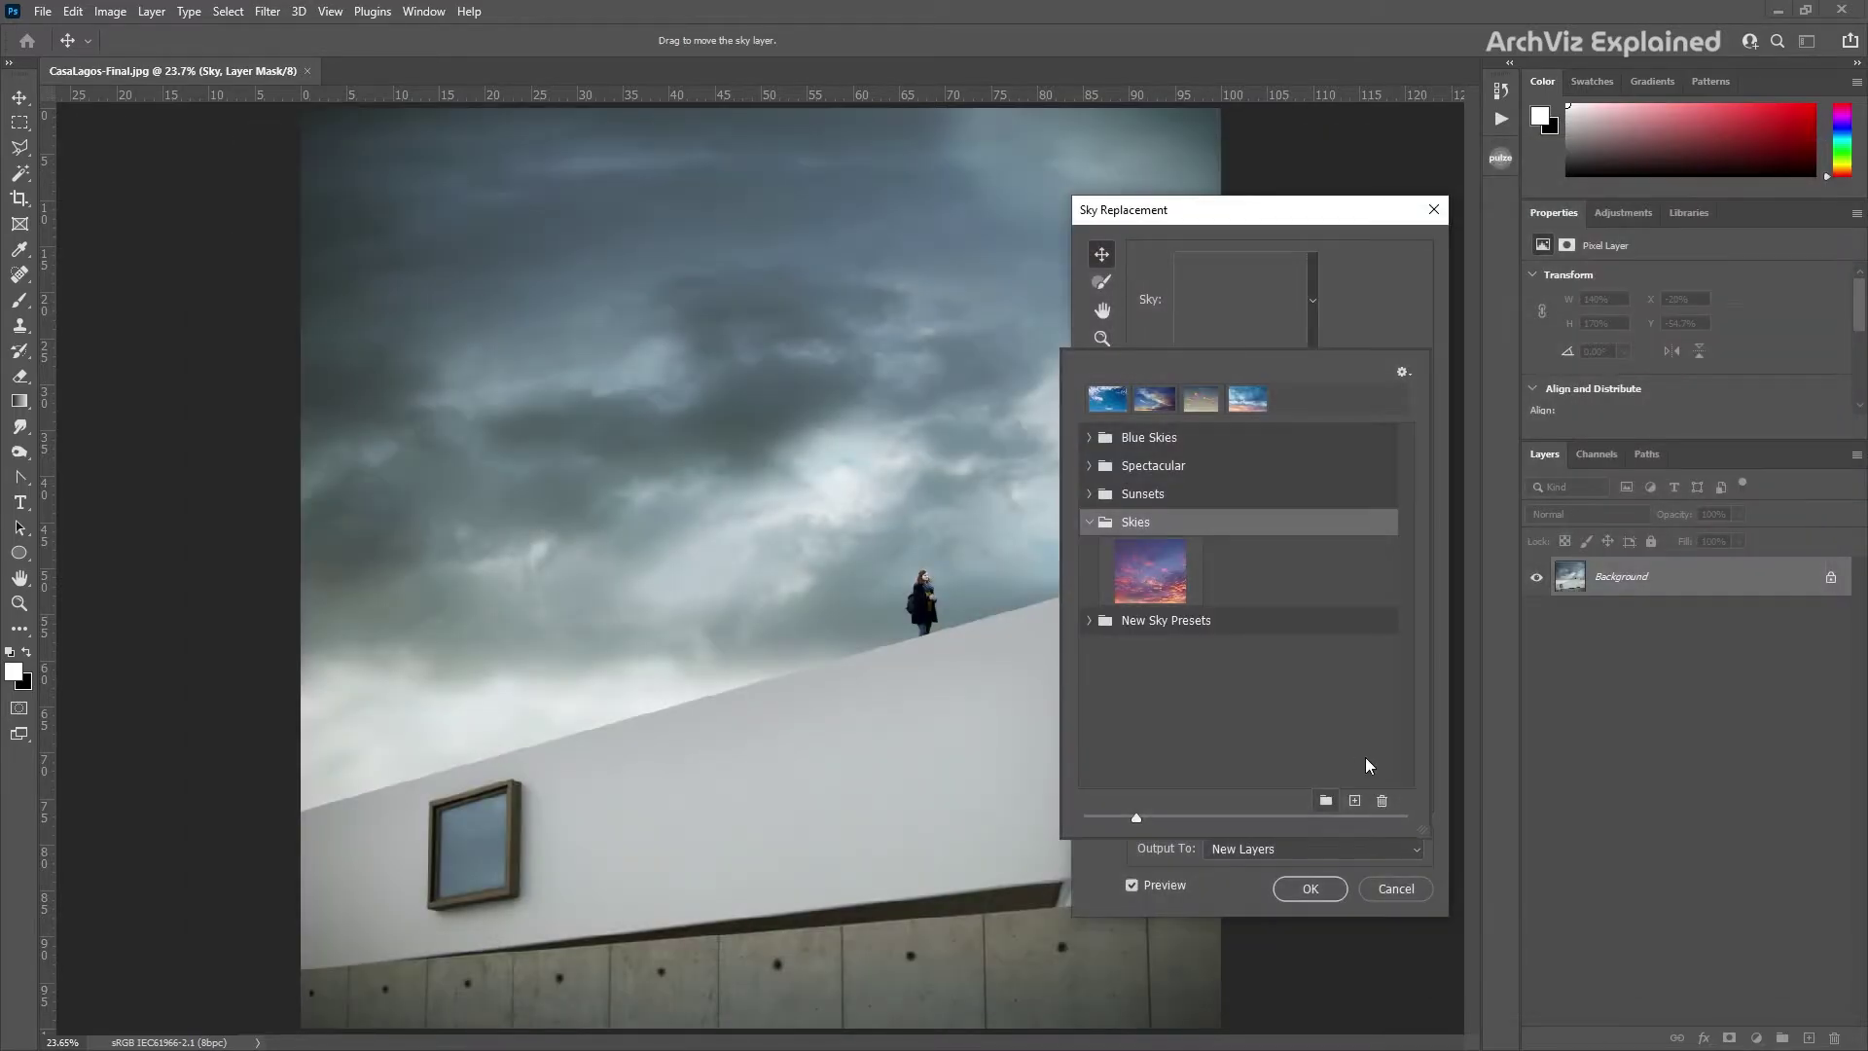
{"action": "left_click", "coordinate": [1110, 648]}
{"action": "left_click", "coordinate": [1165, 691]}
{"action": "left_click", "coordinate": [1404, 371]}
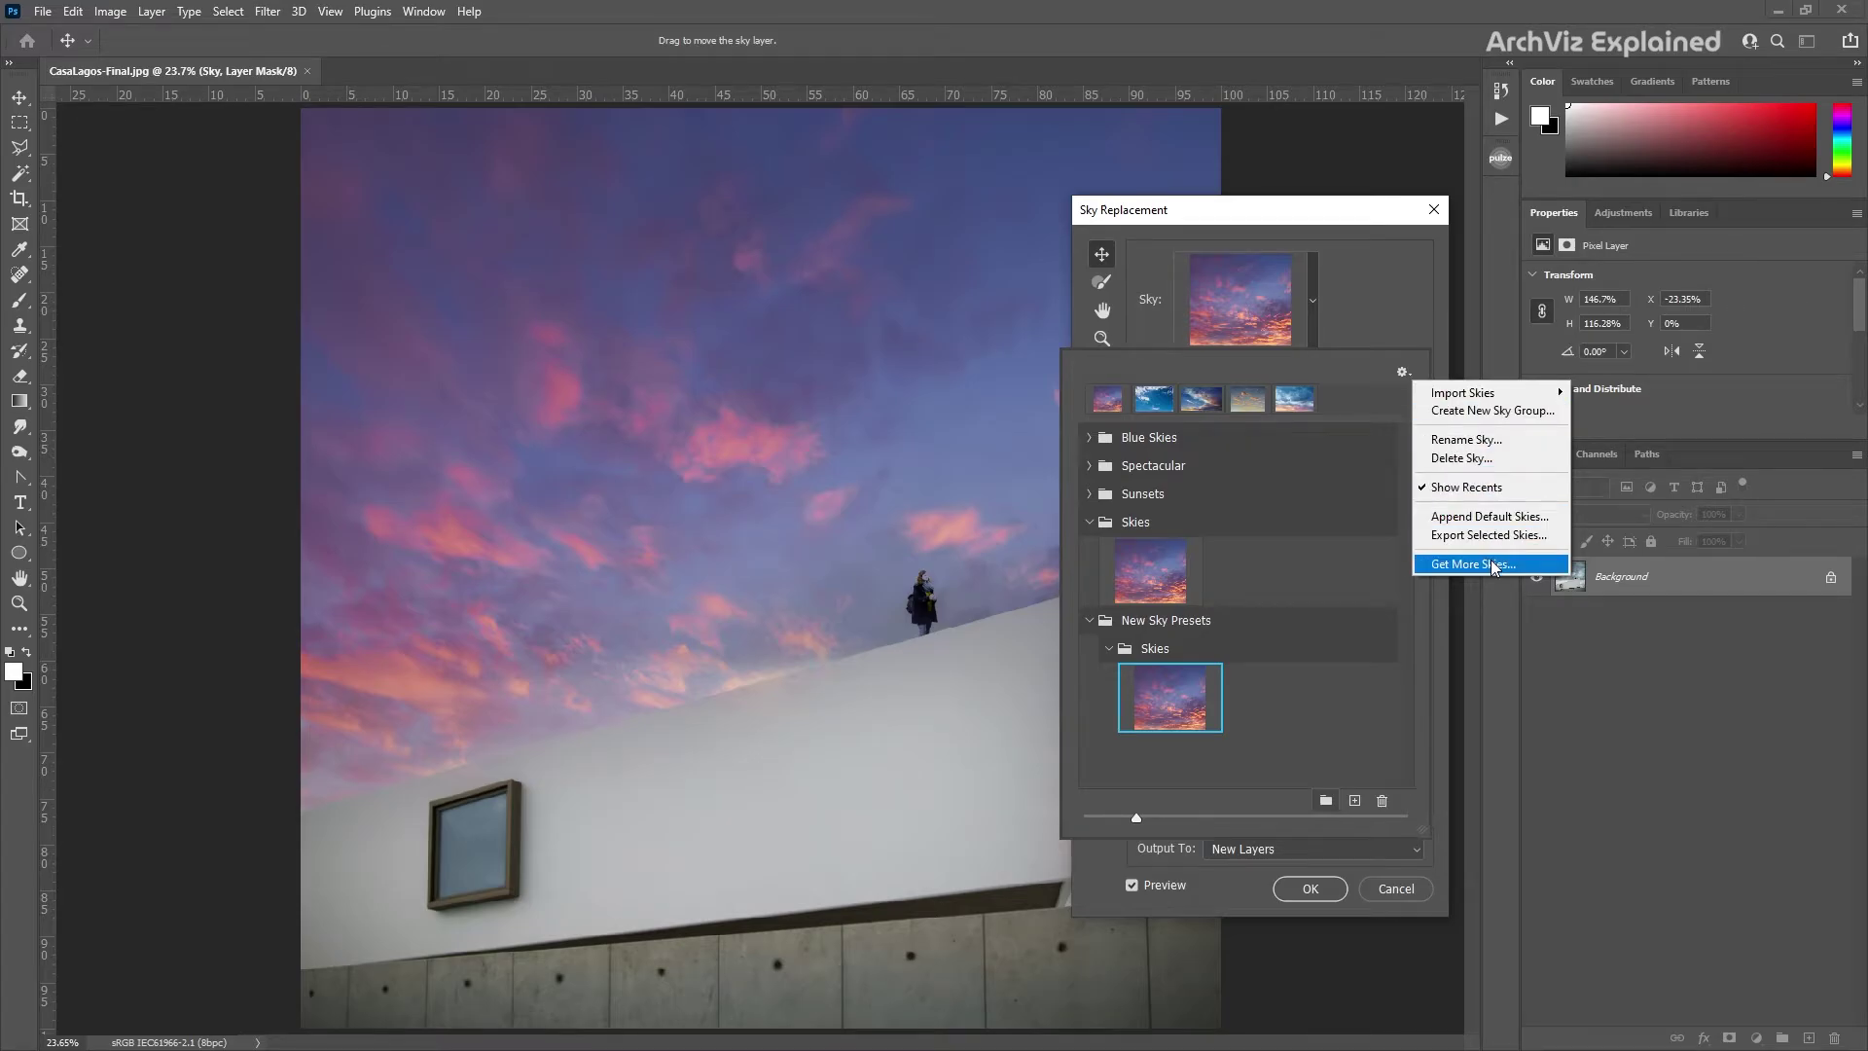
{"action": "key", "text": "Escape"}
{"action": "key", "text": "Escape"}
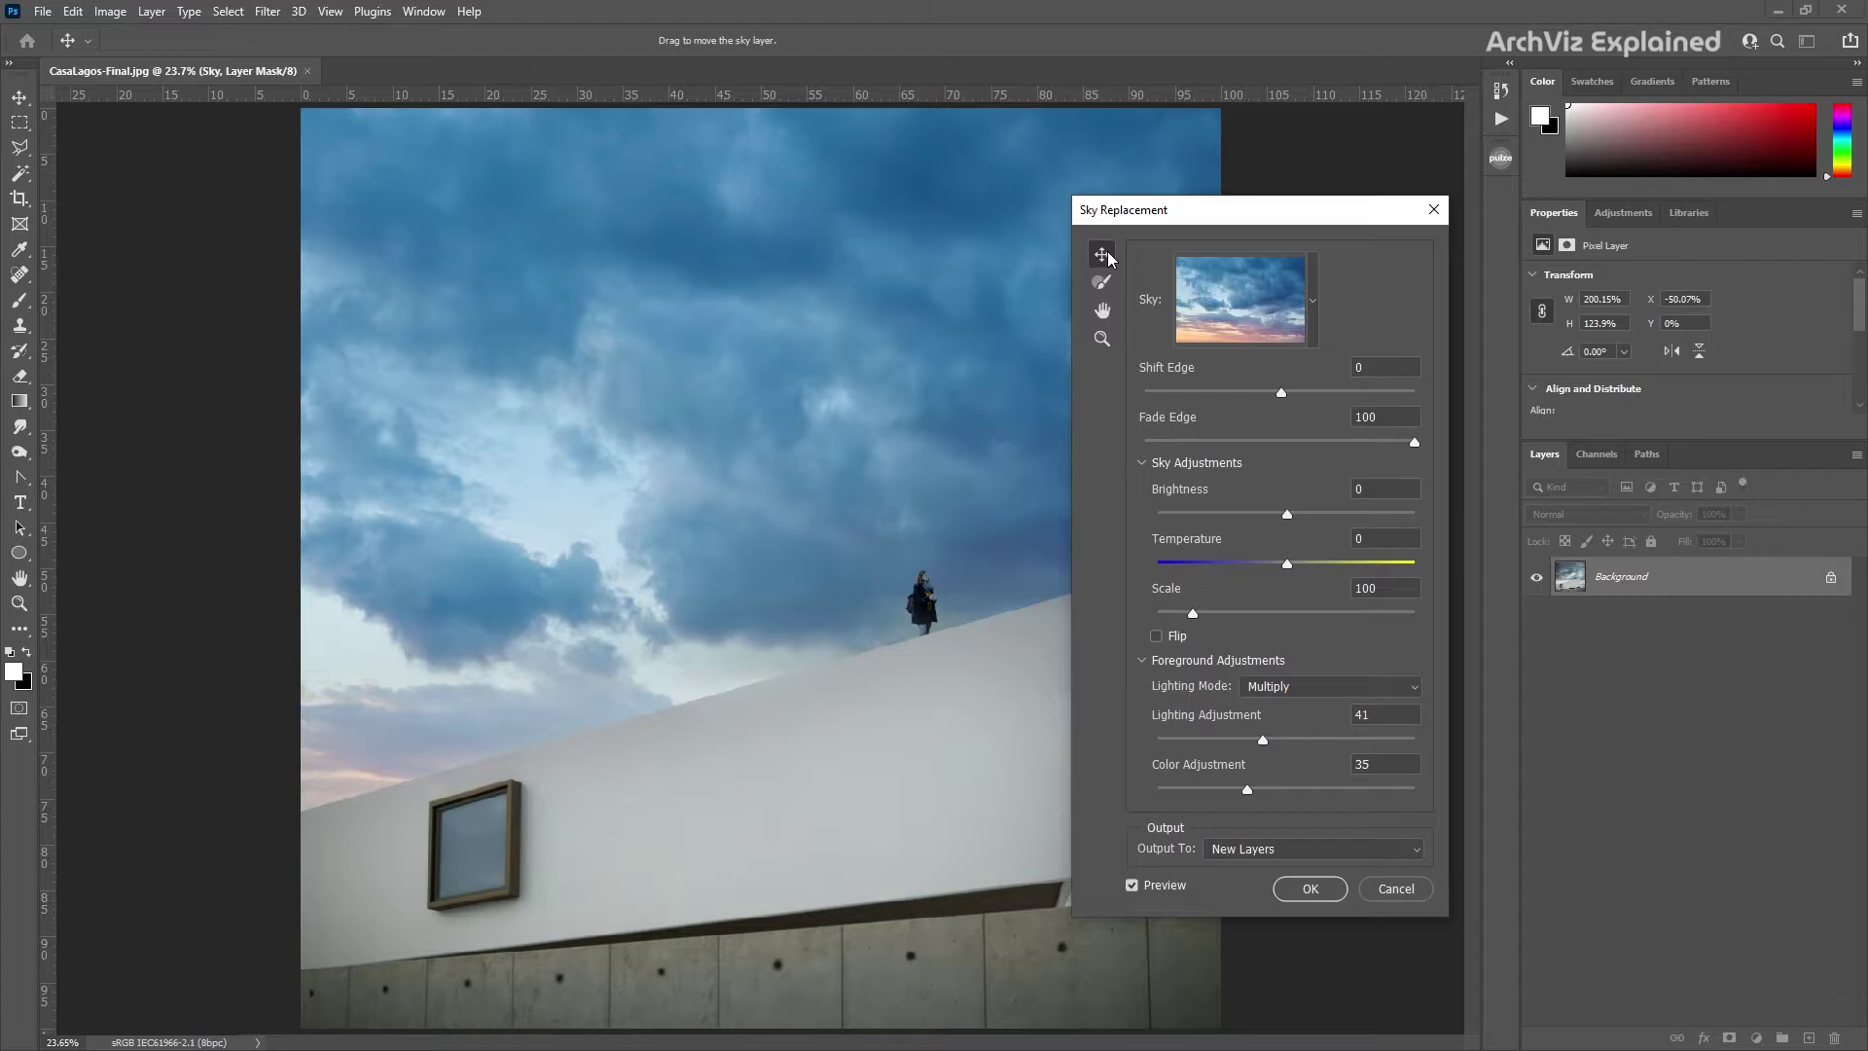
Drag the replacement sky up and left to about X -35.2%, Y -14.77%.
{"action": "left_click_drag", "start_coordinate": [700, 381], "coordinate": [965, 206]}
{"action": "left_click_drag", "start_coordinate": [673, 450], "coordinate": [605, 450]}
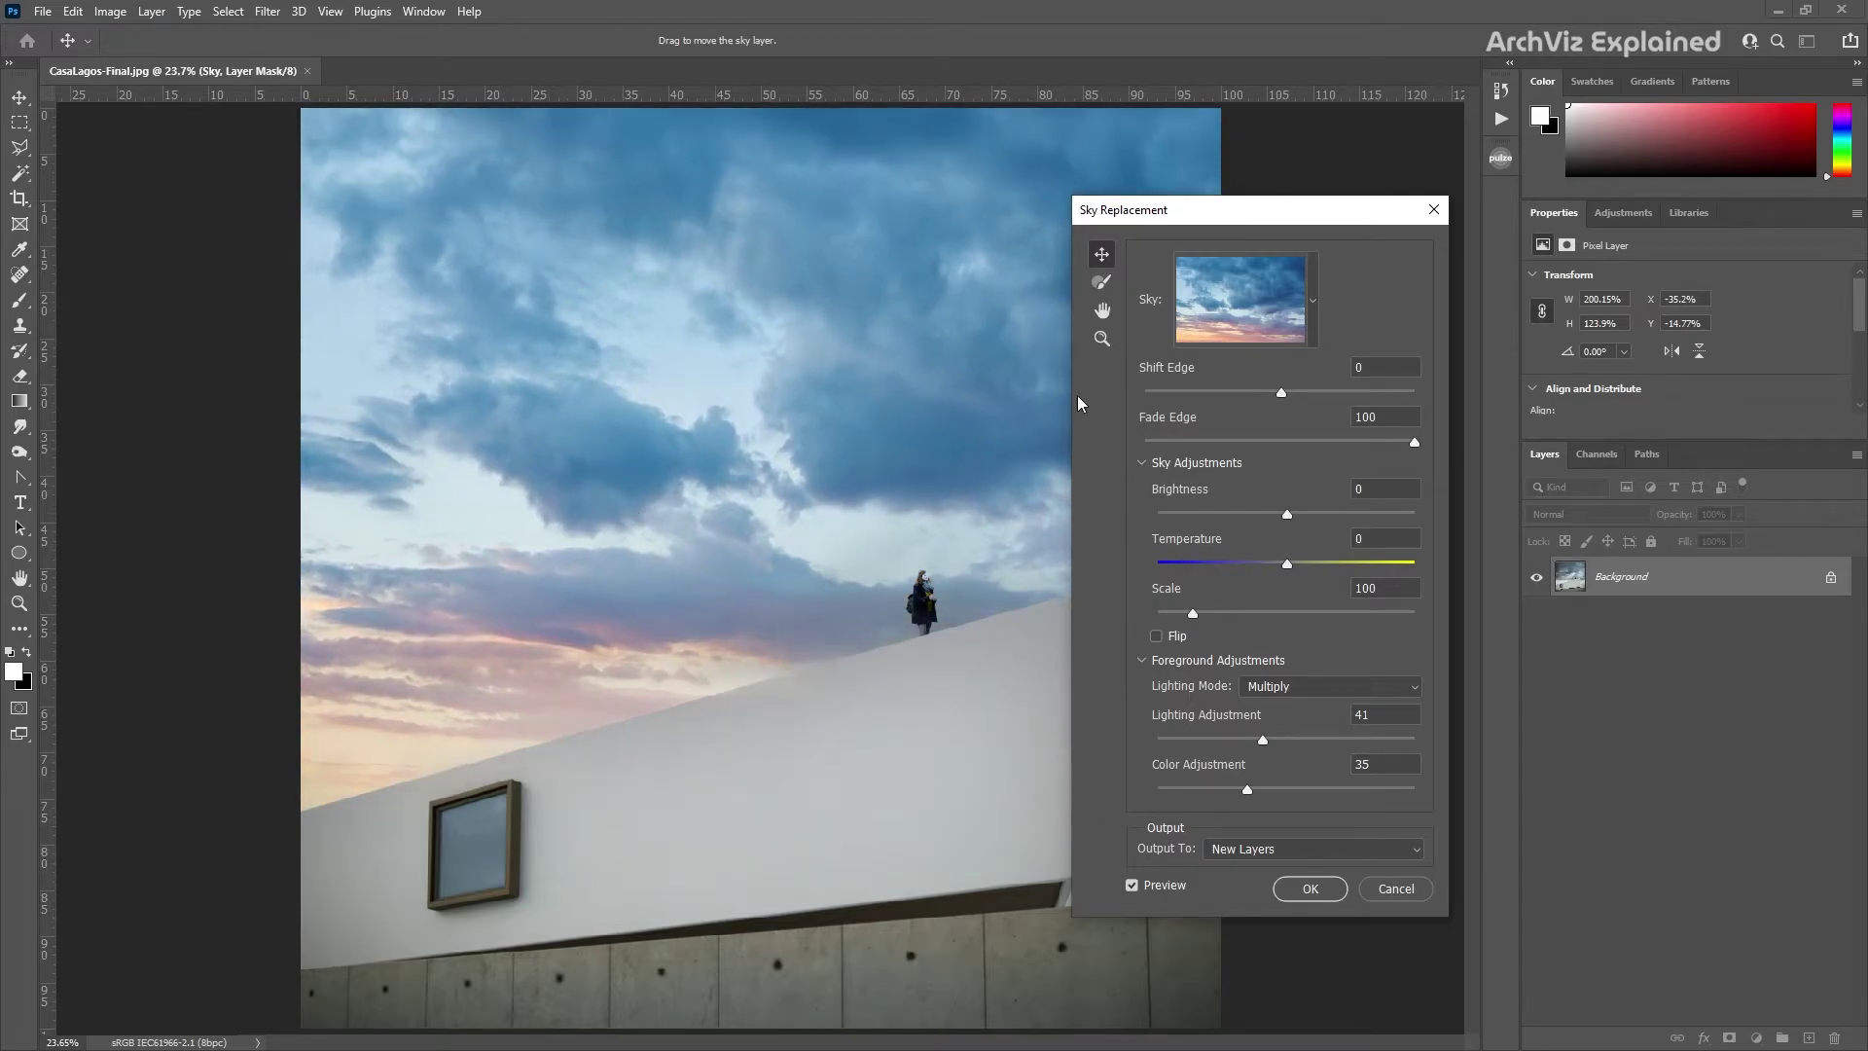
Zoom to 100% on the woman and subtract the sky glow from her face with the Sky Brush.
{"action": "left_click", "coordinate": [1105, 284]}
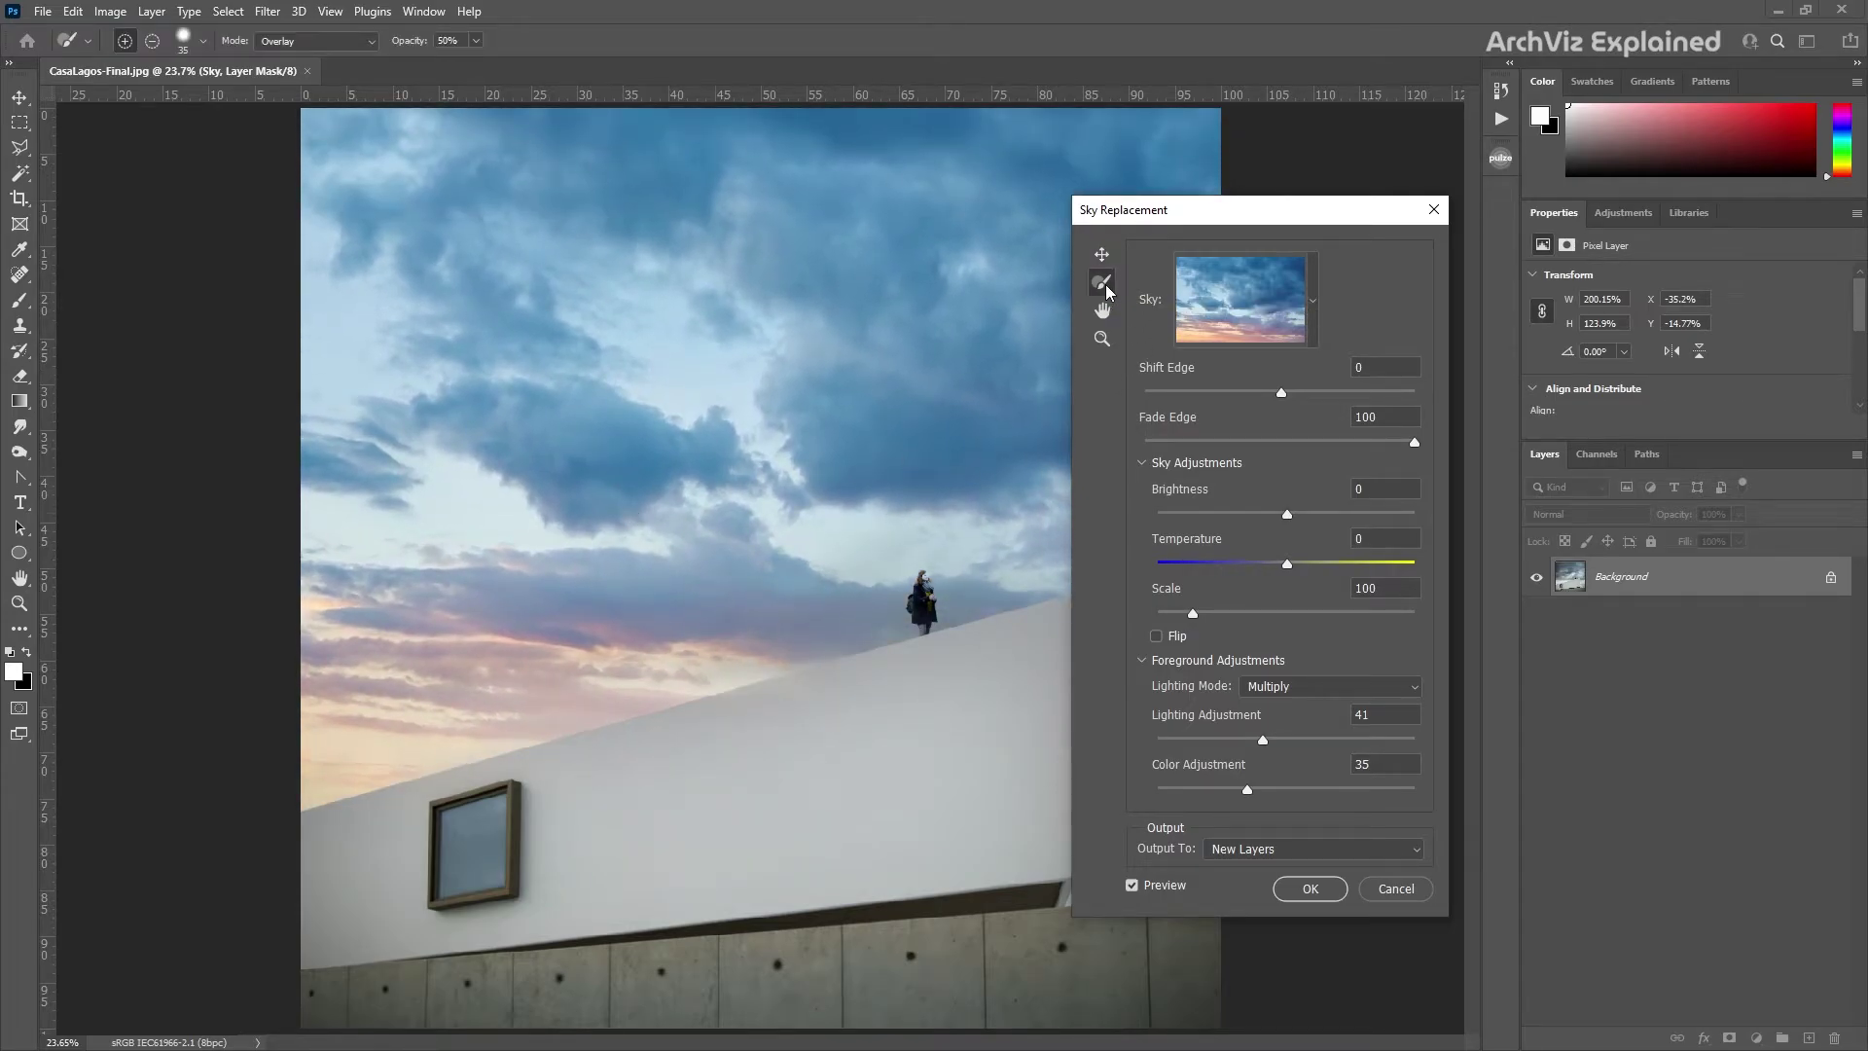
{"action": "left_click", "coordinate": [1101, 337]}
{"action": "left_click", "coordinate": [955, 584]}
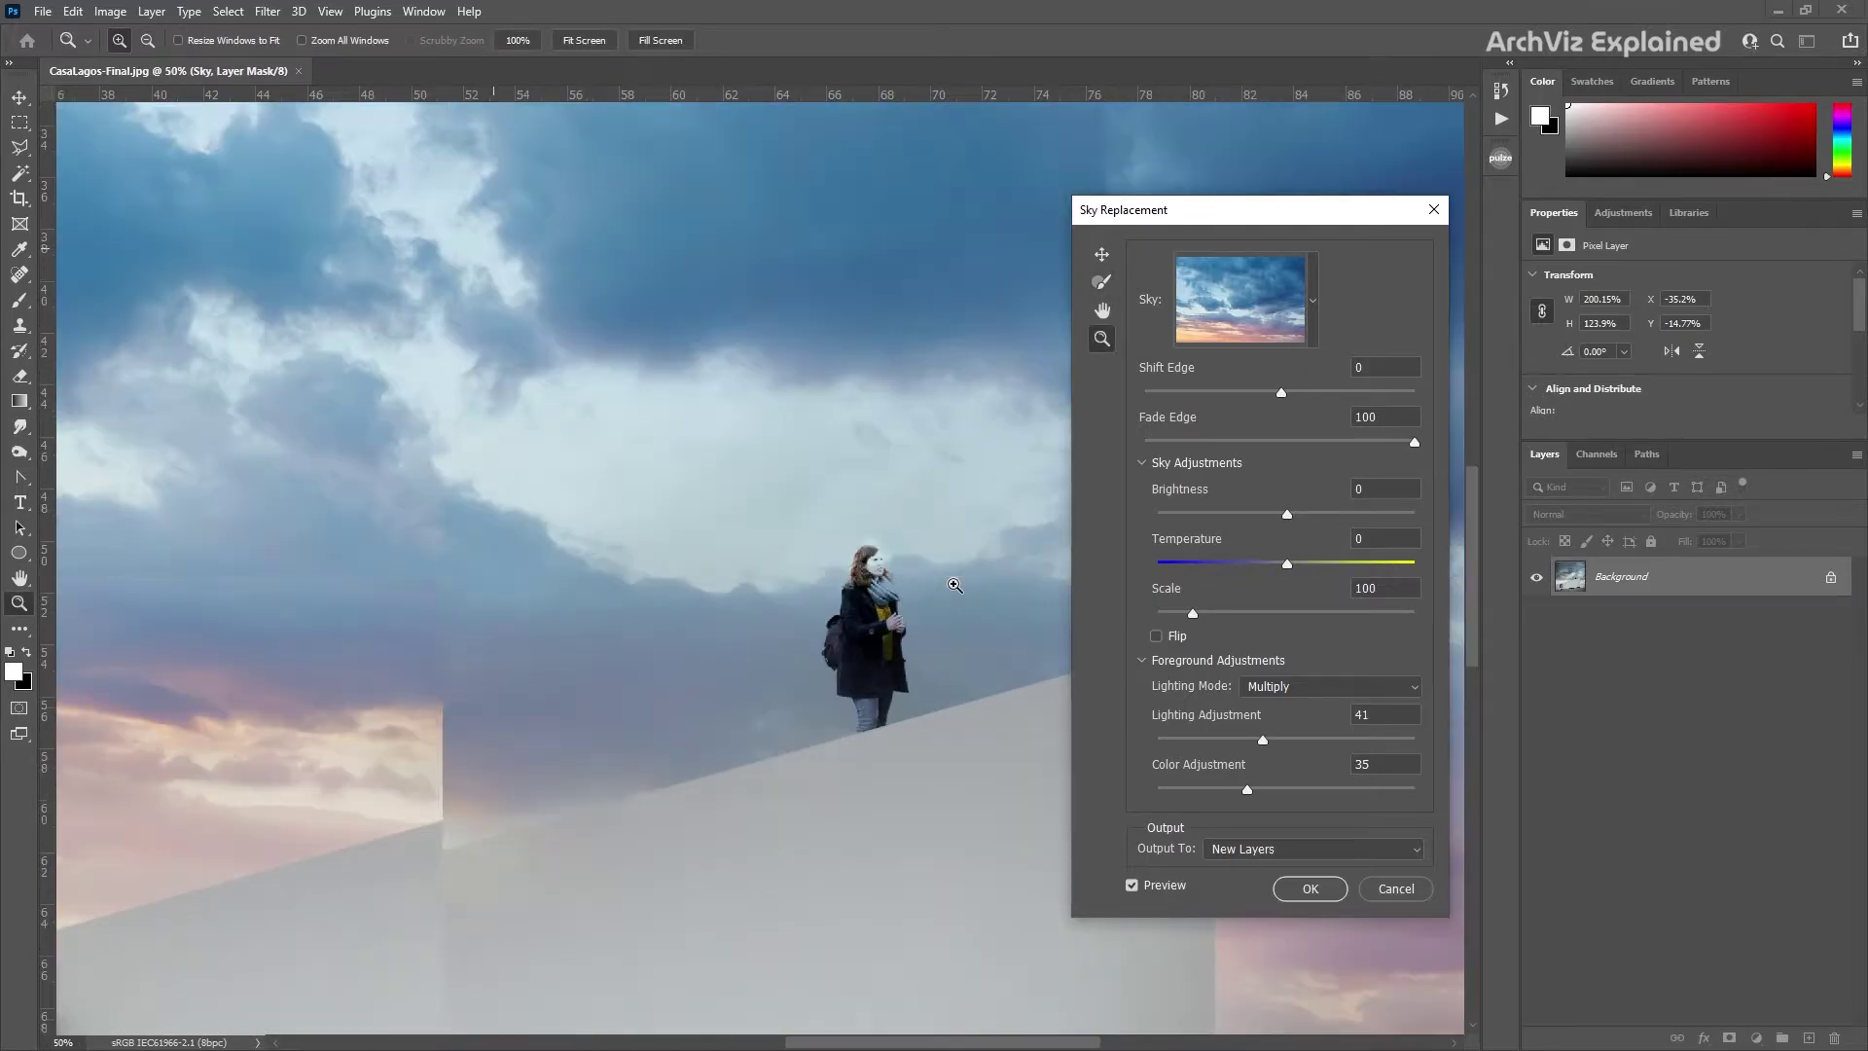
{"action": "left_click", "coordinate": [954, 584]}
{"action": "left_click", "coordinate": [1101, 282]}
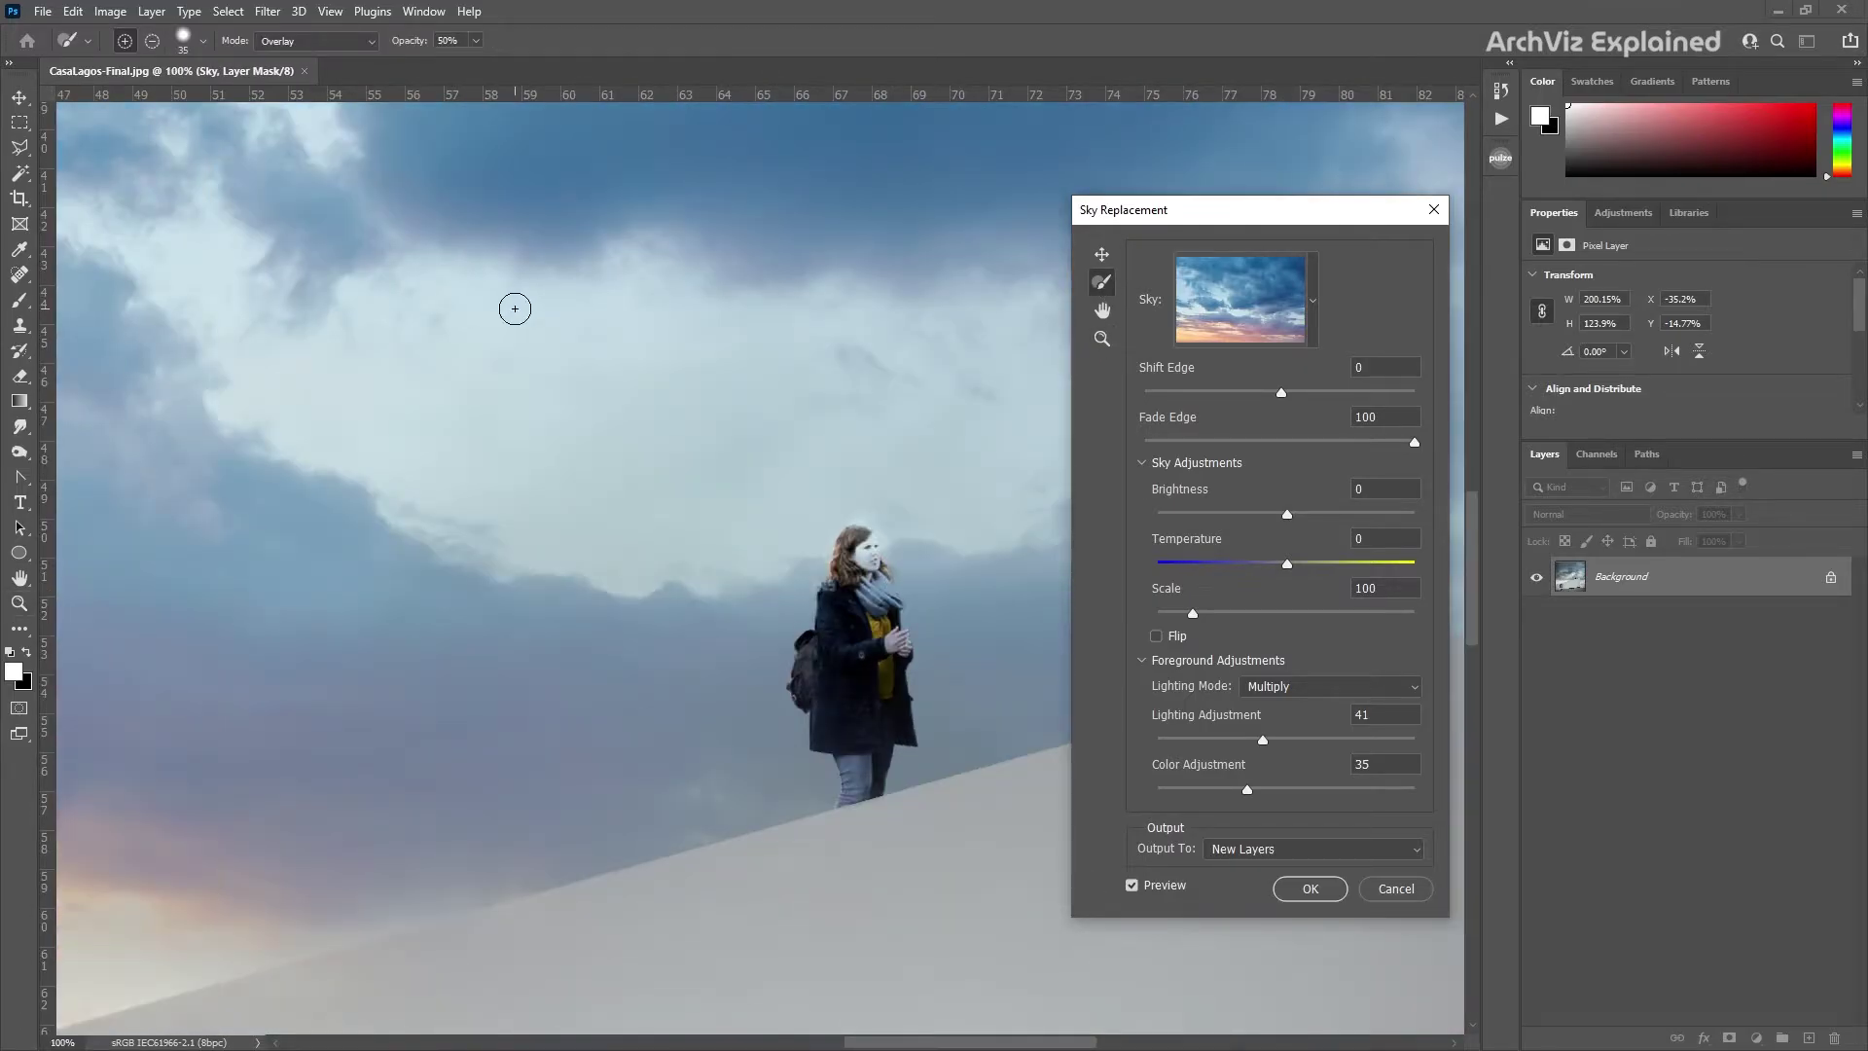
{"action": "left_click", "coordinate": [152, 41]}
{"action": "mouse_move", "coordinate": [885, 570]}
{"action": "left_mouse_down"}
{"action": "mouse_move", "coordinate": [850, 583]}
{"action": "mouse_move", "coordinate": [857, 531]}
{"action": "mouse_move", "coordinate": [843, 576]}
{"action": "mouse_move", "coordinate": [890, 625]}
{"action": "mouse_move", "coordinate": [862, 534]}
{"action": "mouse_move", "coordinate": [834, 692]}
{"action": "left_mouse_up"}
Set the Sky Brush to Normal mode at 50% opacity and paint along her left side.
{"action": "left_click", "coordinate": [203, 41]}
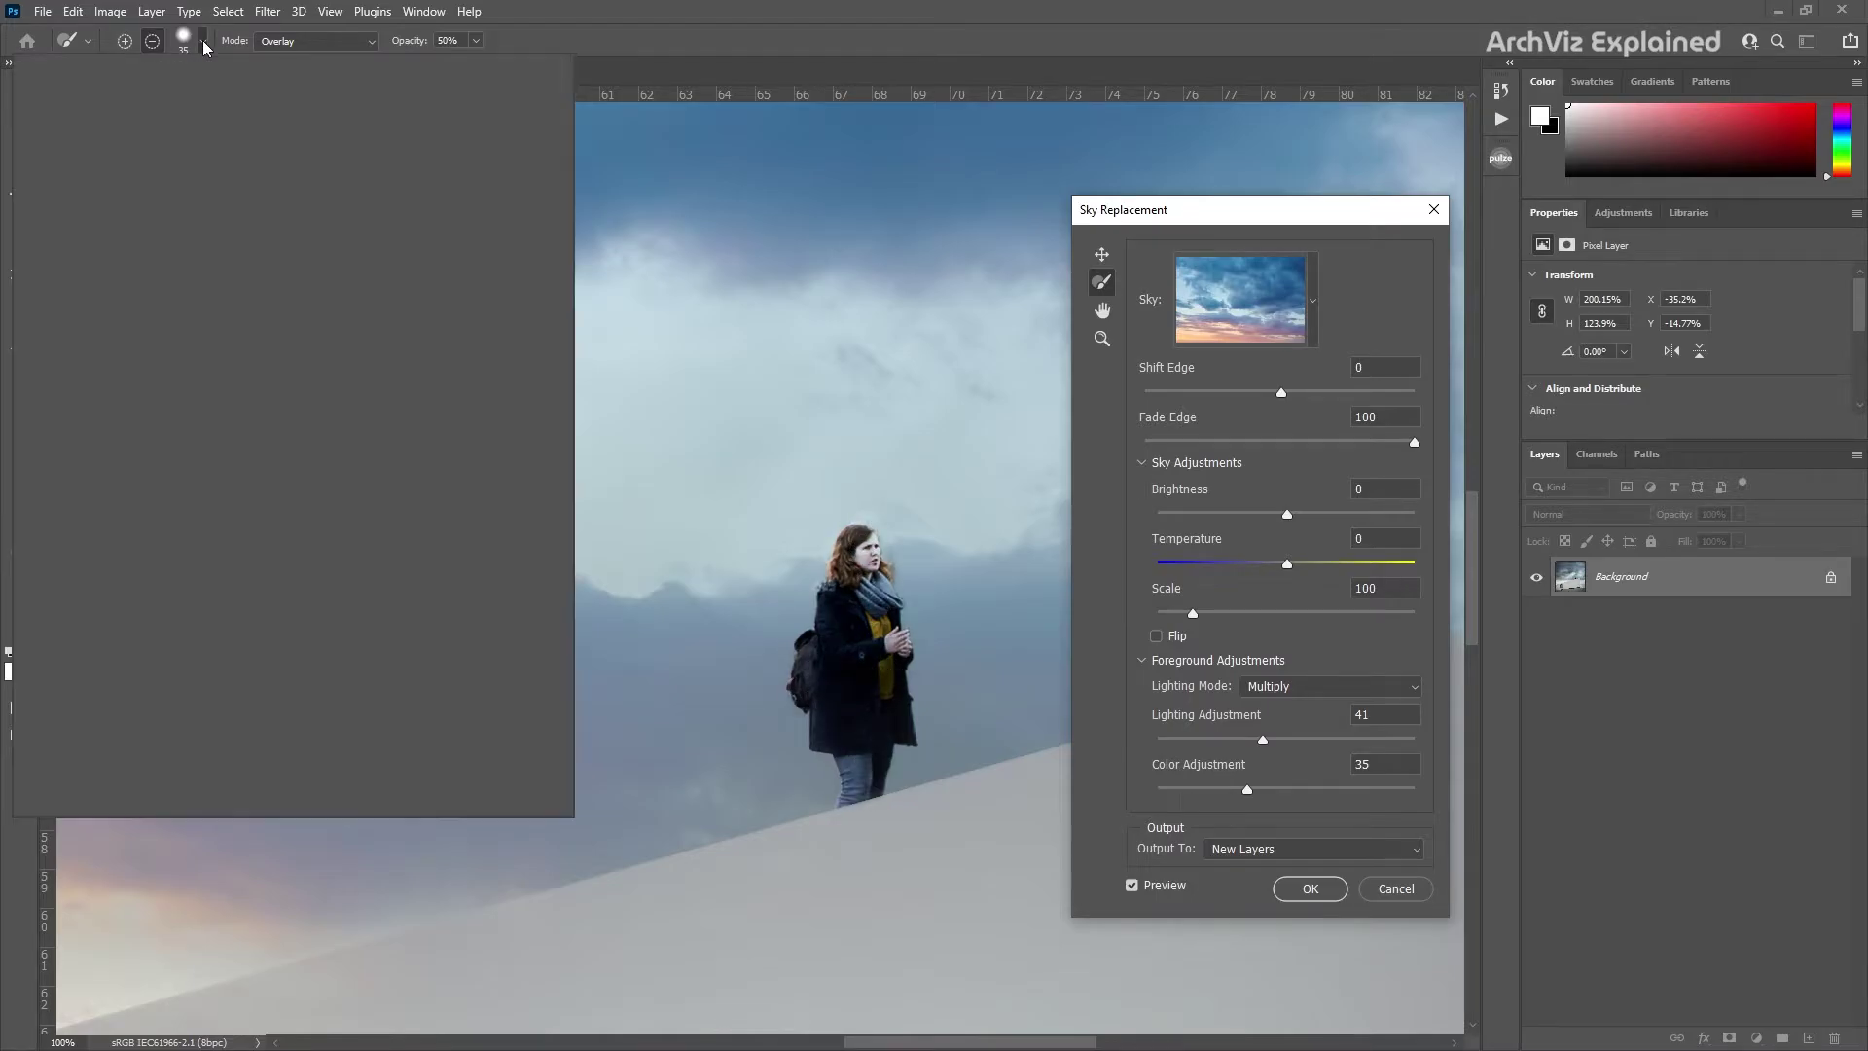
{"action": "left_click", "coordinate": [203, 41]}
{"action": "left_click", "coordinate": [362, 44]}
{"action": "left_click", "coordinate": [282, 59]}
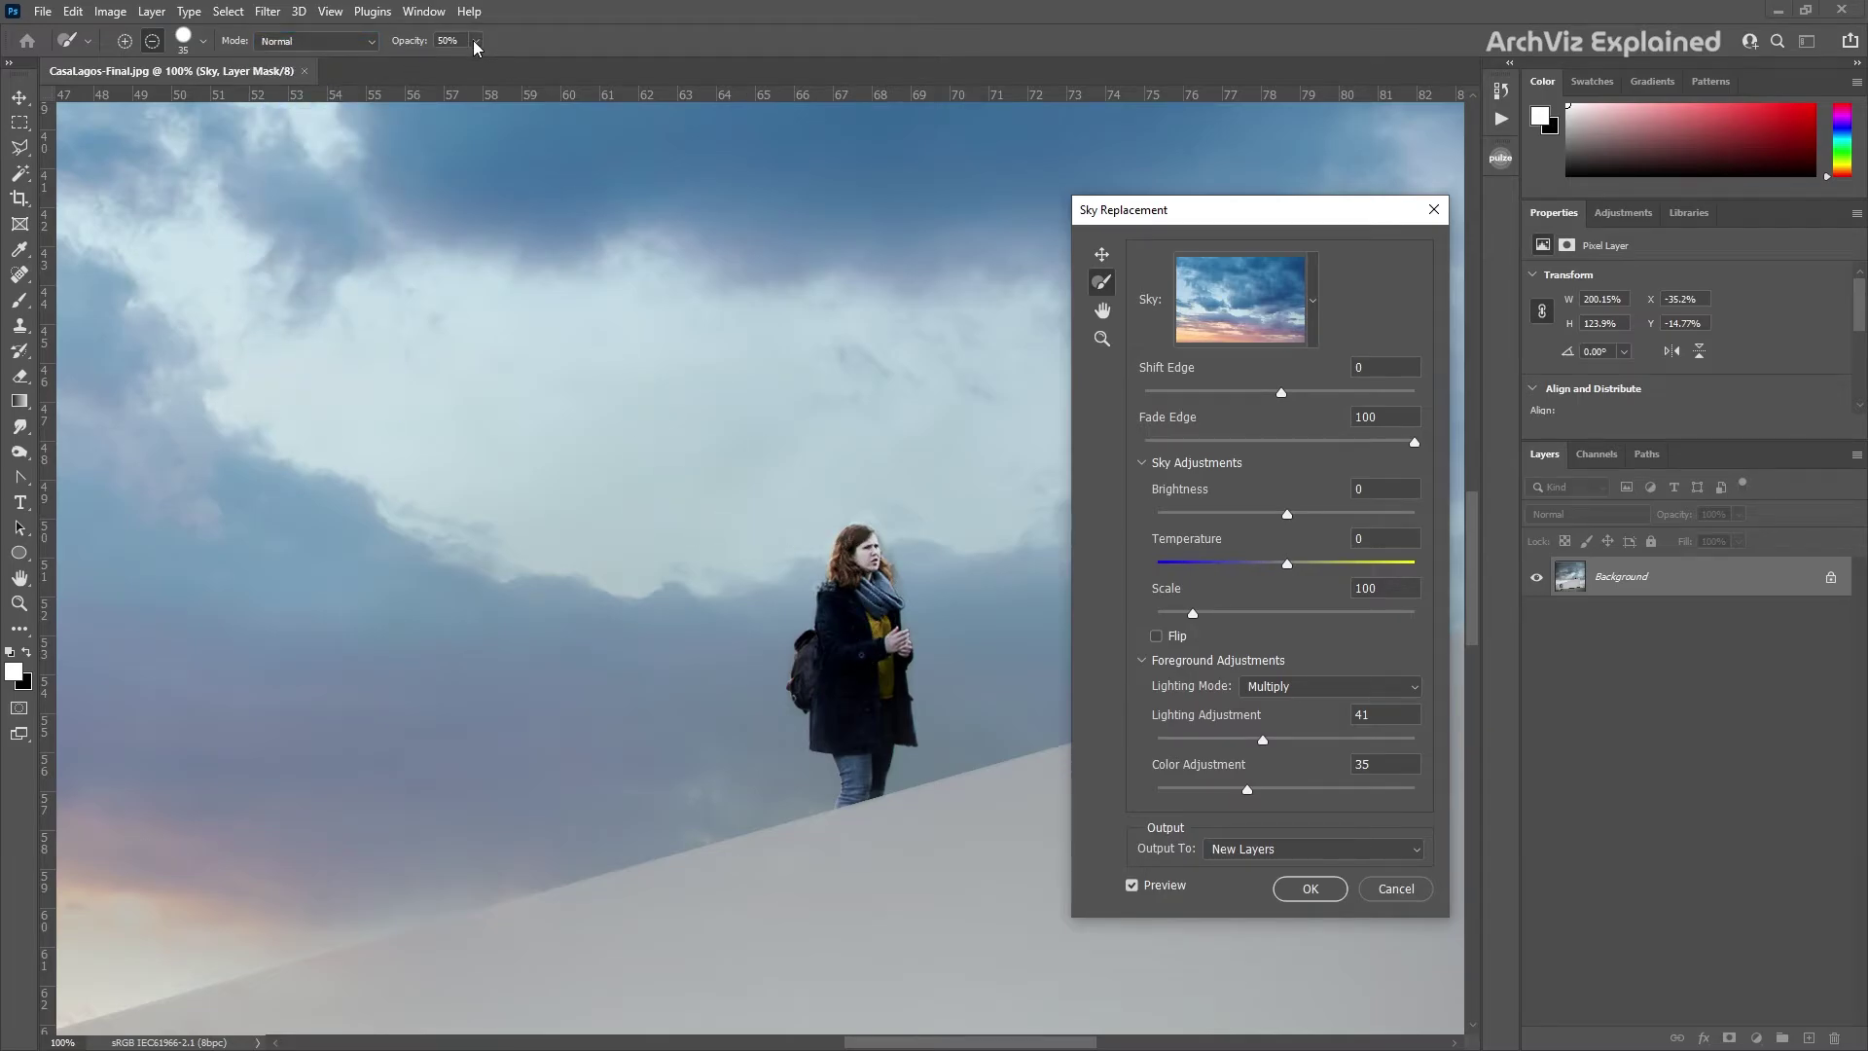
{"action": "left_click_drag", "start_coordinate": [475, 41], "coordinate": [541, 88]}
{"action": "key", "text": "5"}
{"action": "left_click_drag", "start_coordinate": [827, 545], "coordinate": [808, 693]}
Pan and zoom out to view the whole image again.
{"action": "left_click", "coordinate": [1102, 310]}
{"action": "left_click_drag", "start_coordinate": [830, 517], "coordinate": [684, 485]}
{"action": "key", "text": "z"}
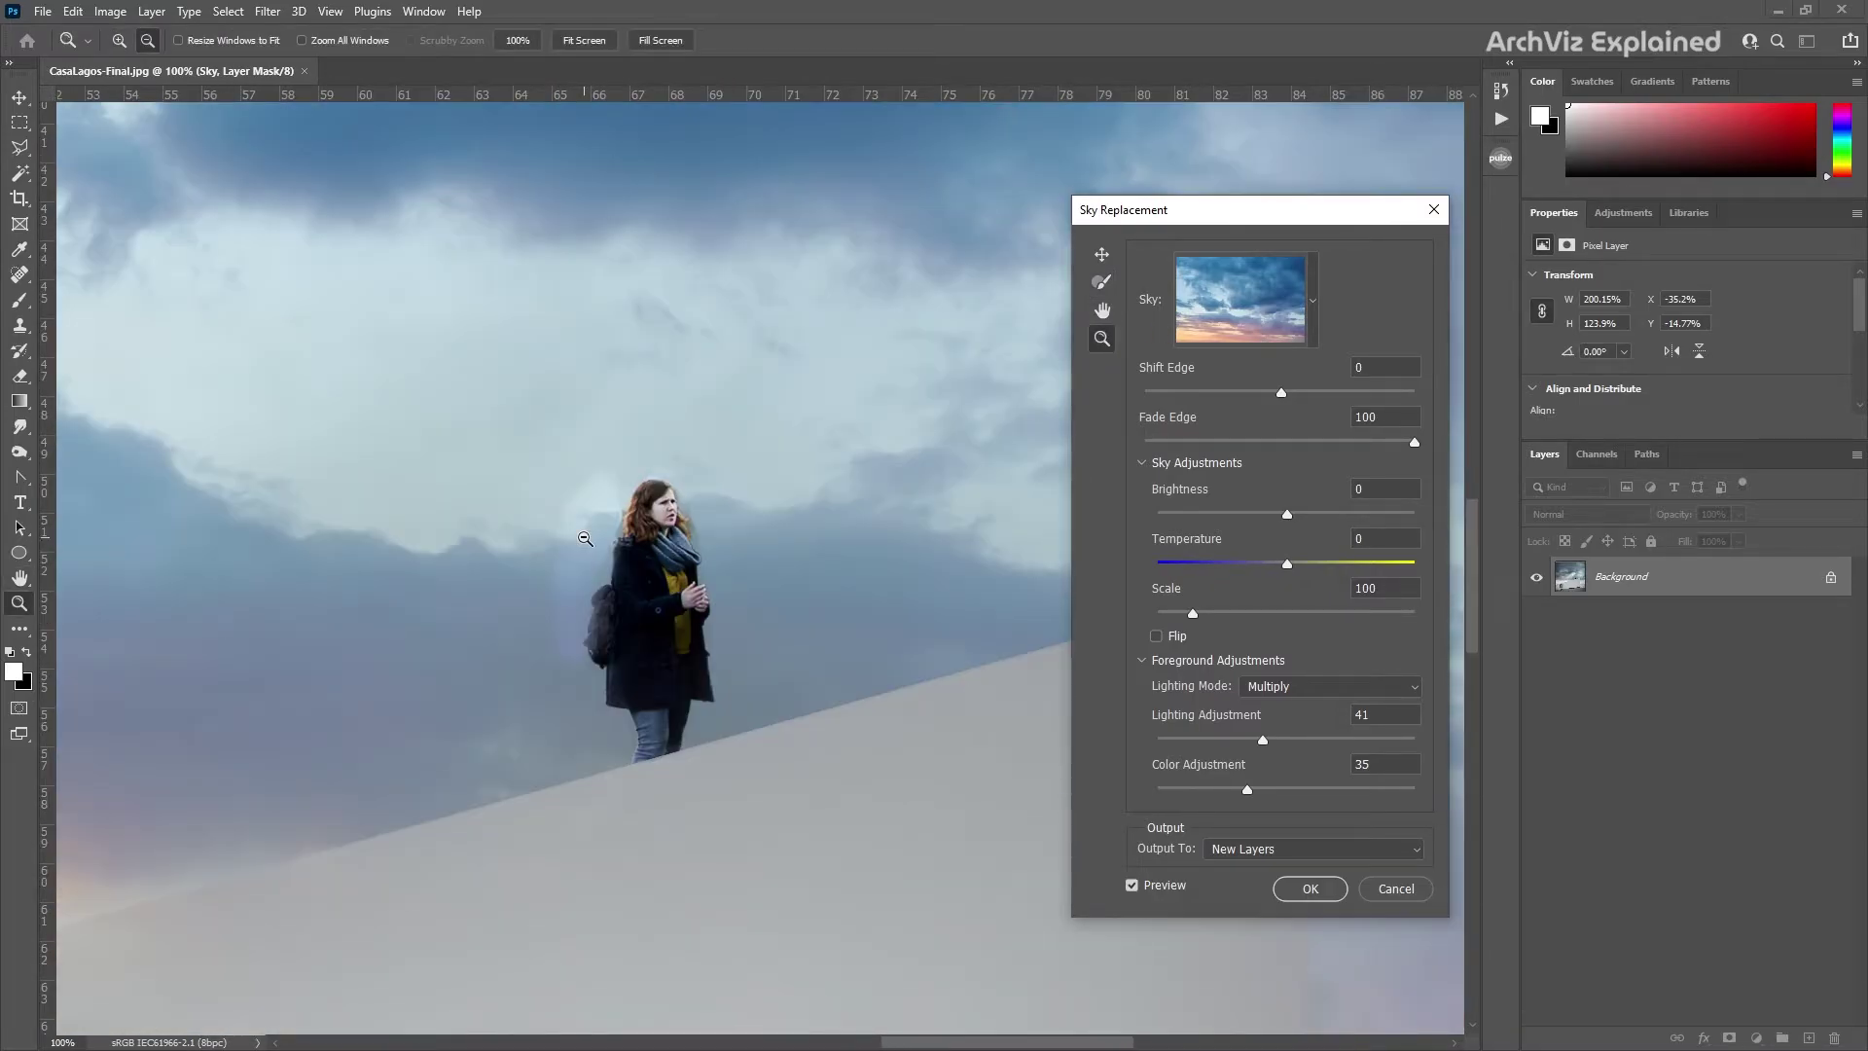
{"action": "left_click", "coordinate": [585, 539], "text": "alt"}
{"action": "left_click", "coordinate": [585, 539], "text": "alt"}
{"action": "left_click", "coordinate": [691, 566], "text": "alt"}
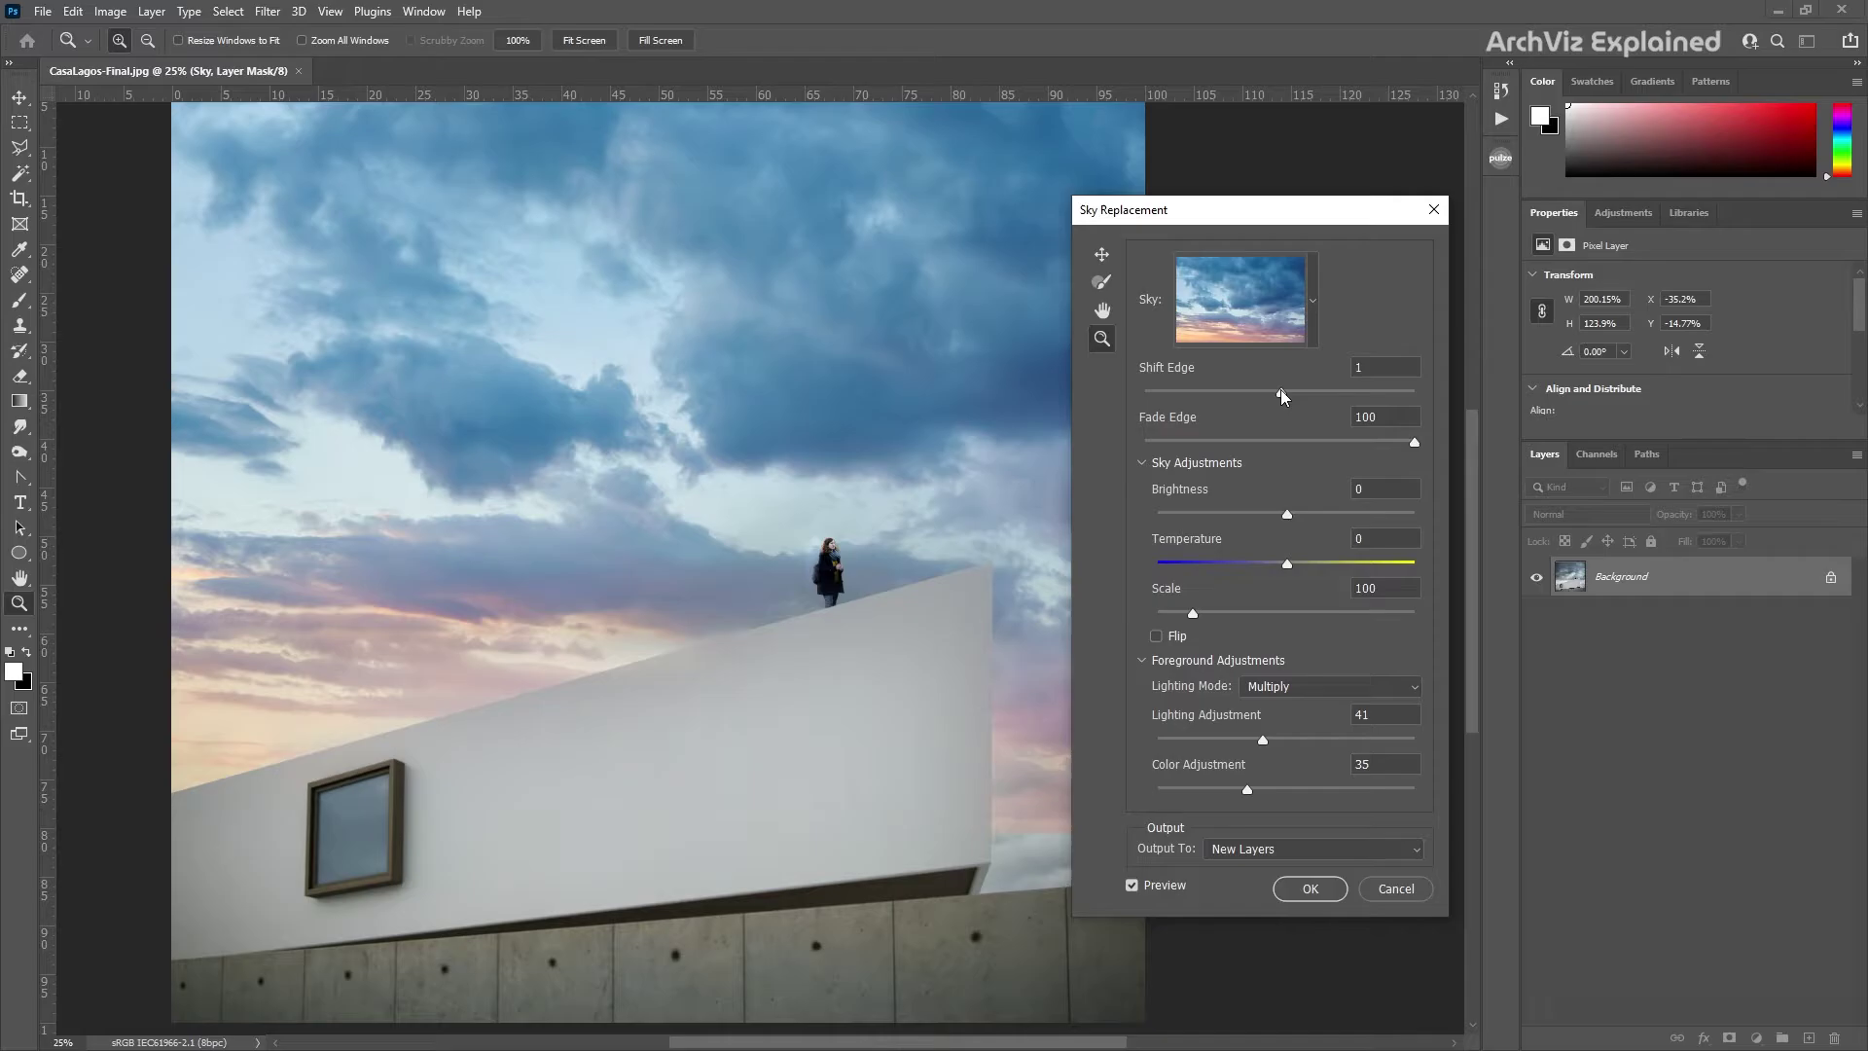
Test Shift Edge at -100 and 100, apply the sky replacement, then set Fade Edge to 87.
{"action": "left_click_drag", "start_coordinate": [1280, 389], "coordinate": [1117, 399]}
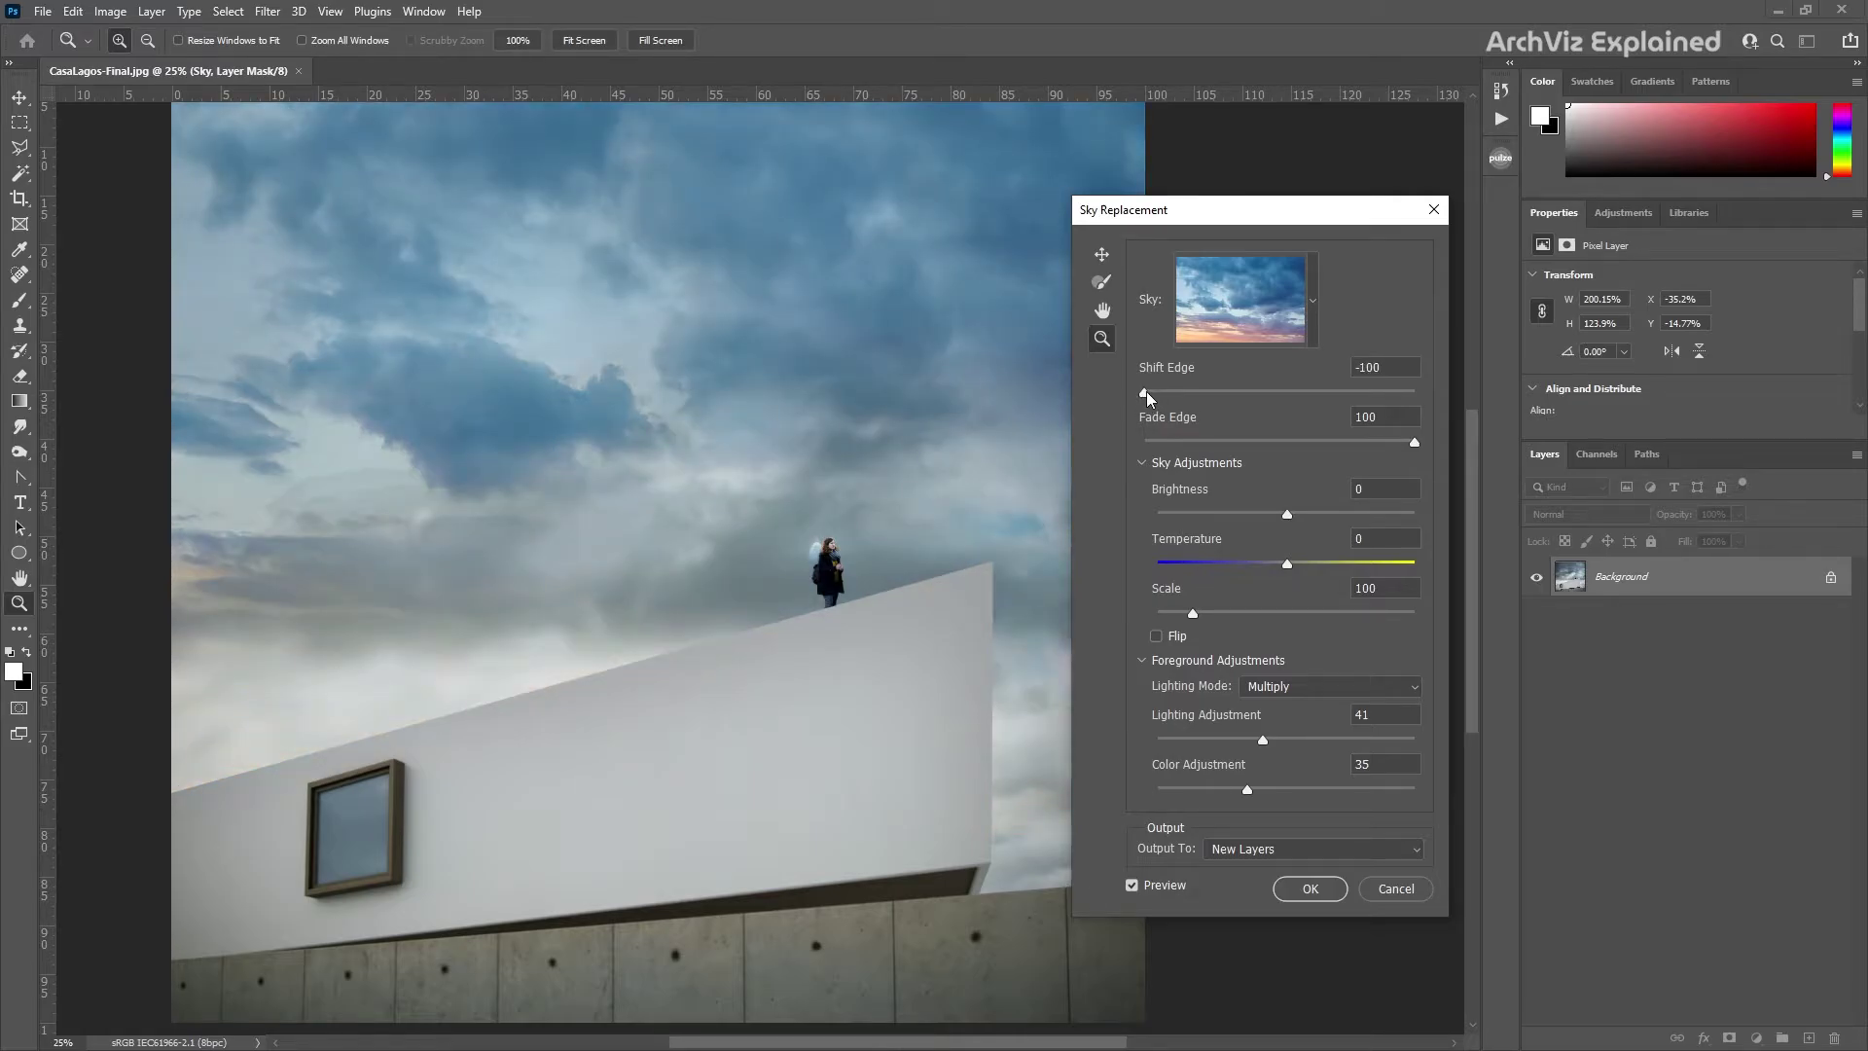
{"action": "left_click_drag", "start_coordinate": [1147, 393], "coordinate": [1301, 395]}
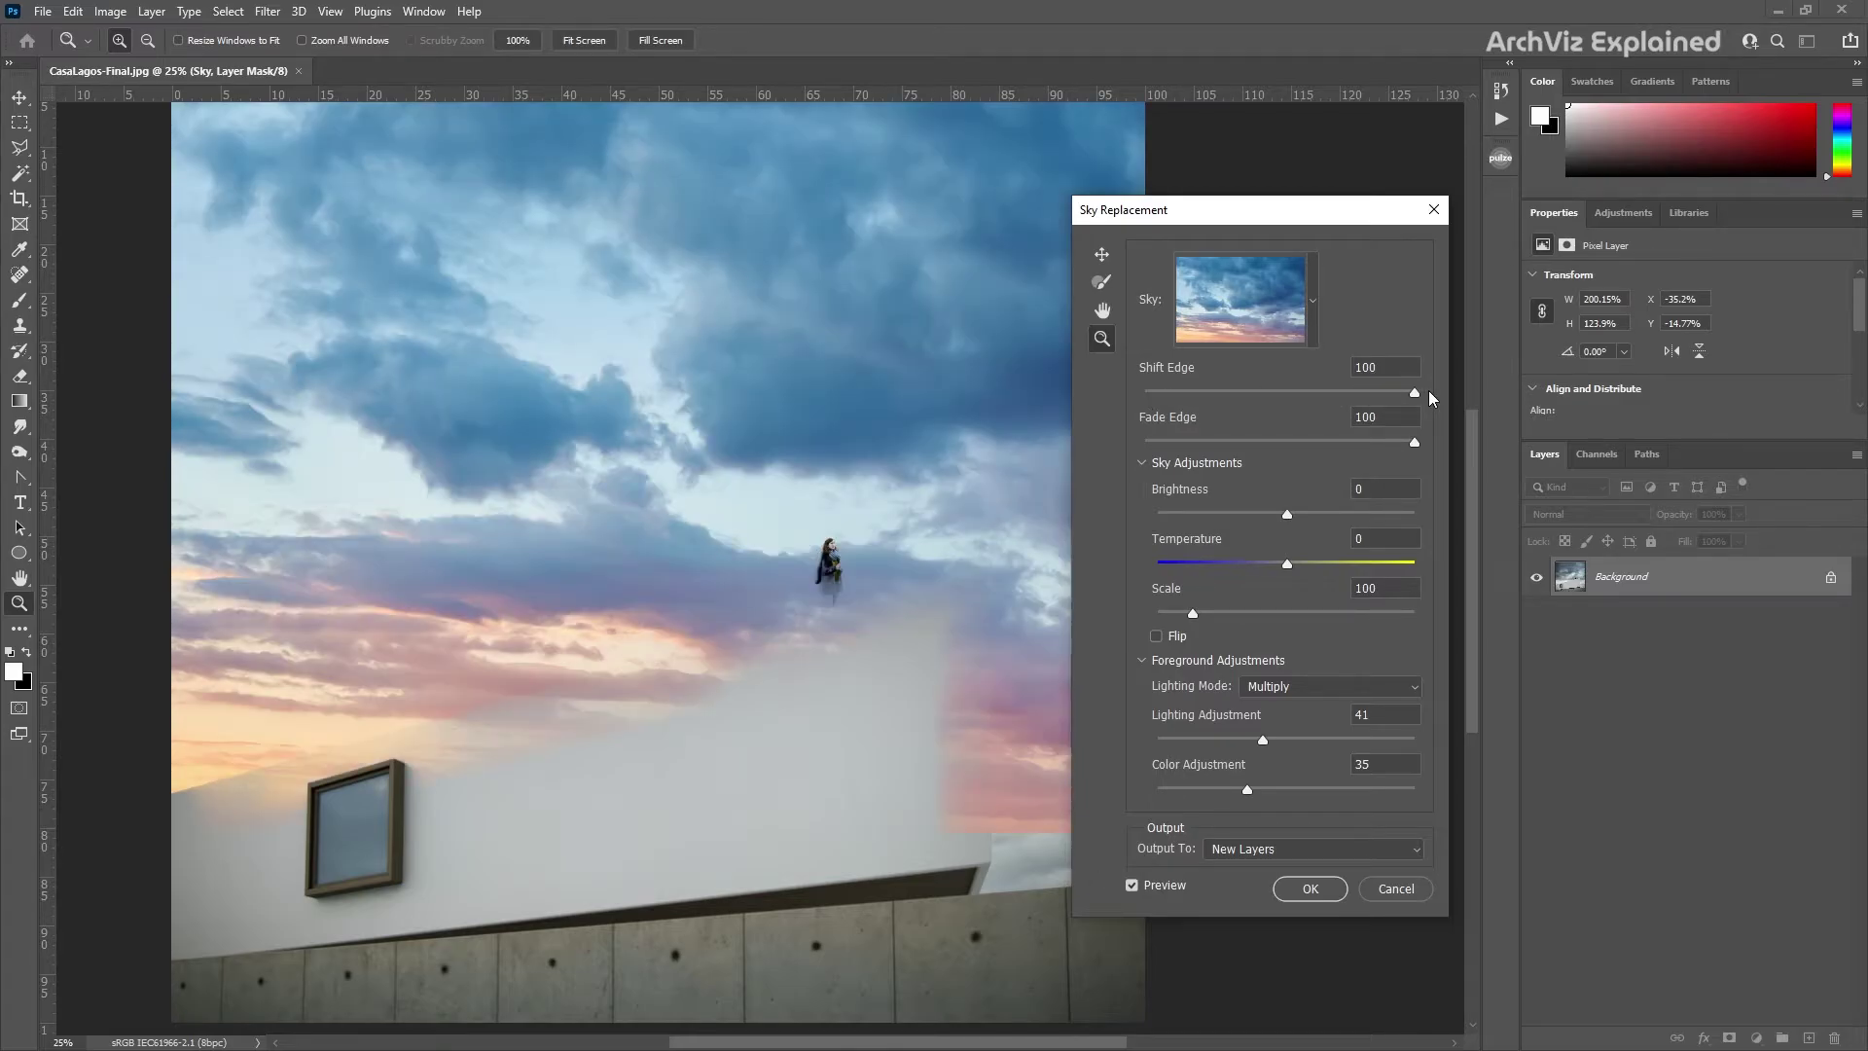
{"action": "left_click", "coordinate": [1303, 393]}
{"action": "key", "text": "Return"}
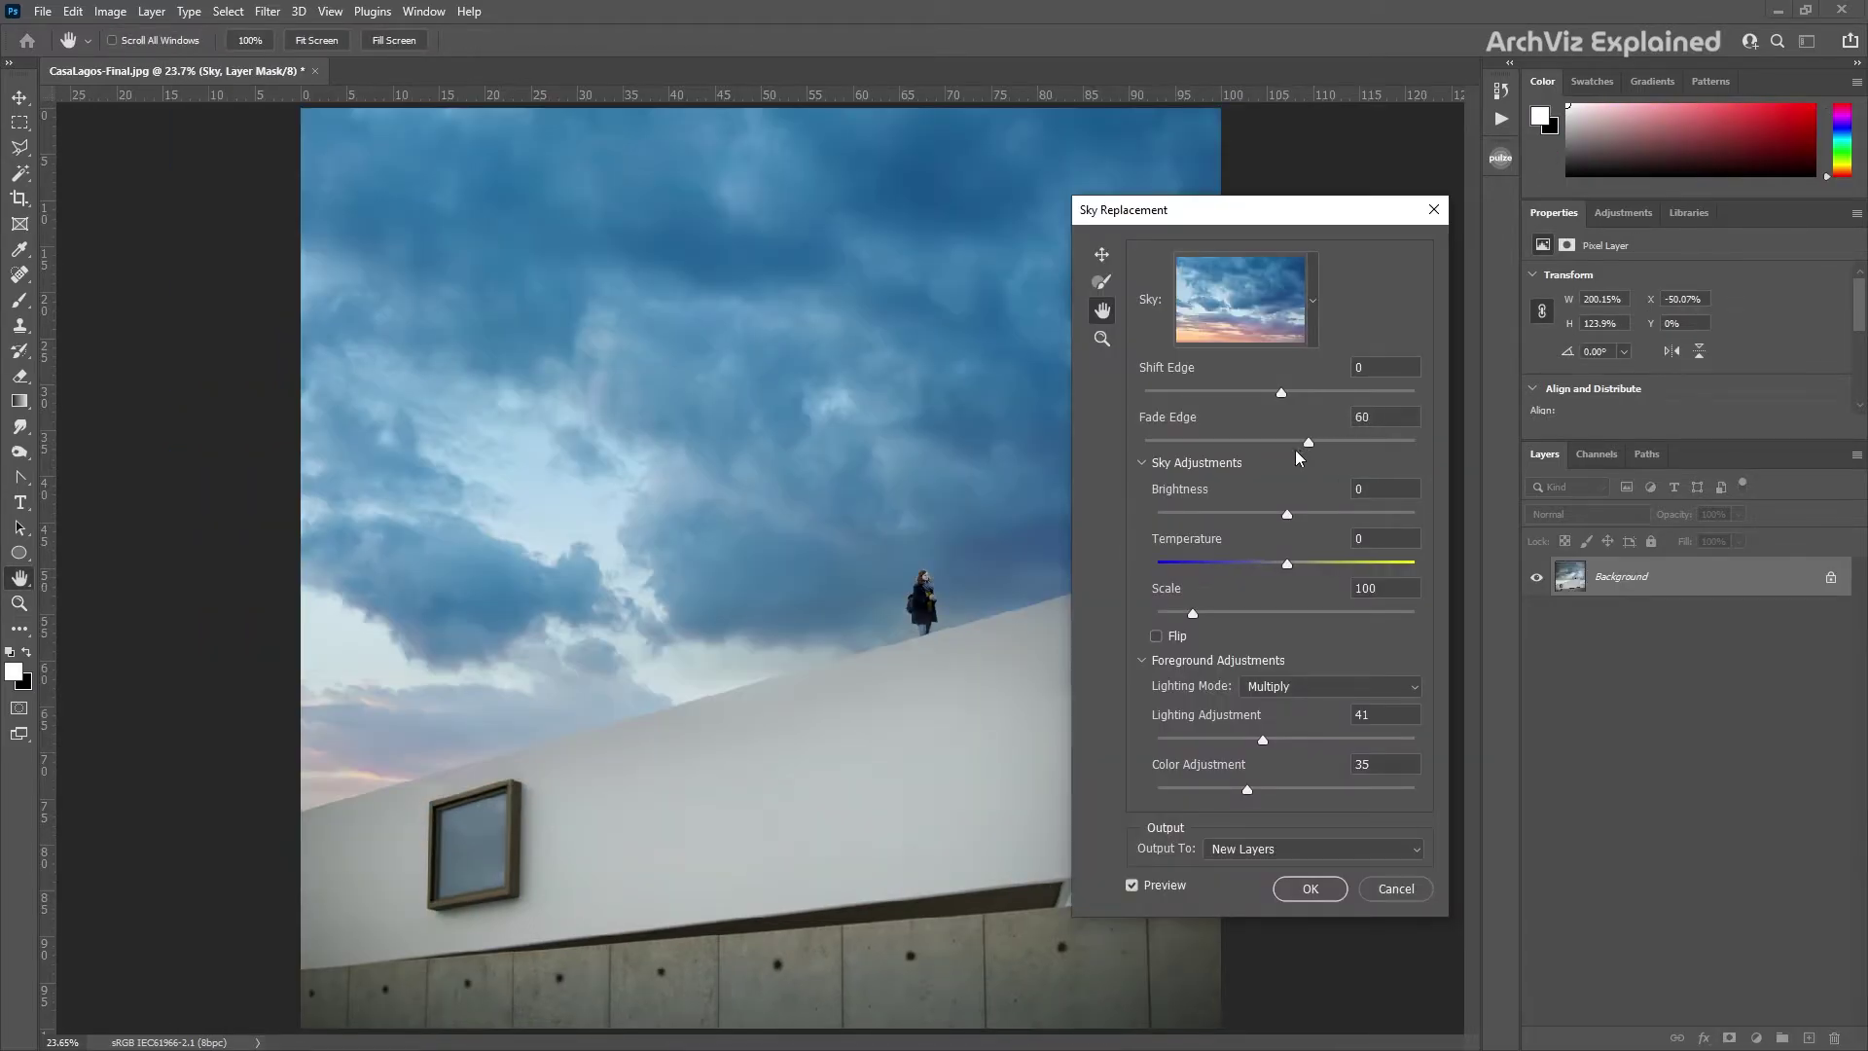
{"action": "left_click_drag", "start_coordinate": [1307, 444], "coordinate": [1380, 446]}
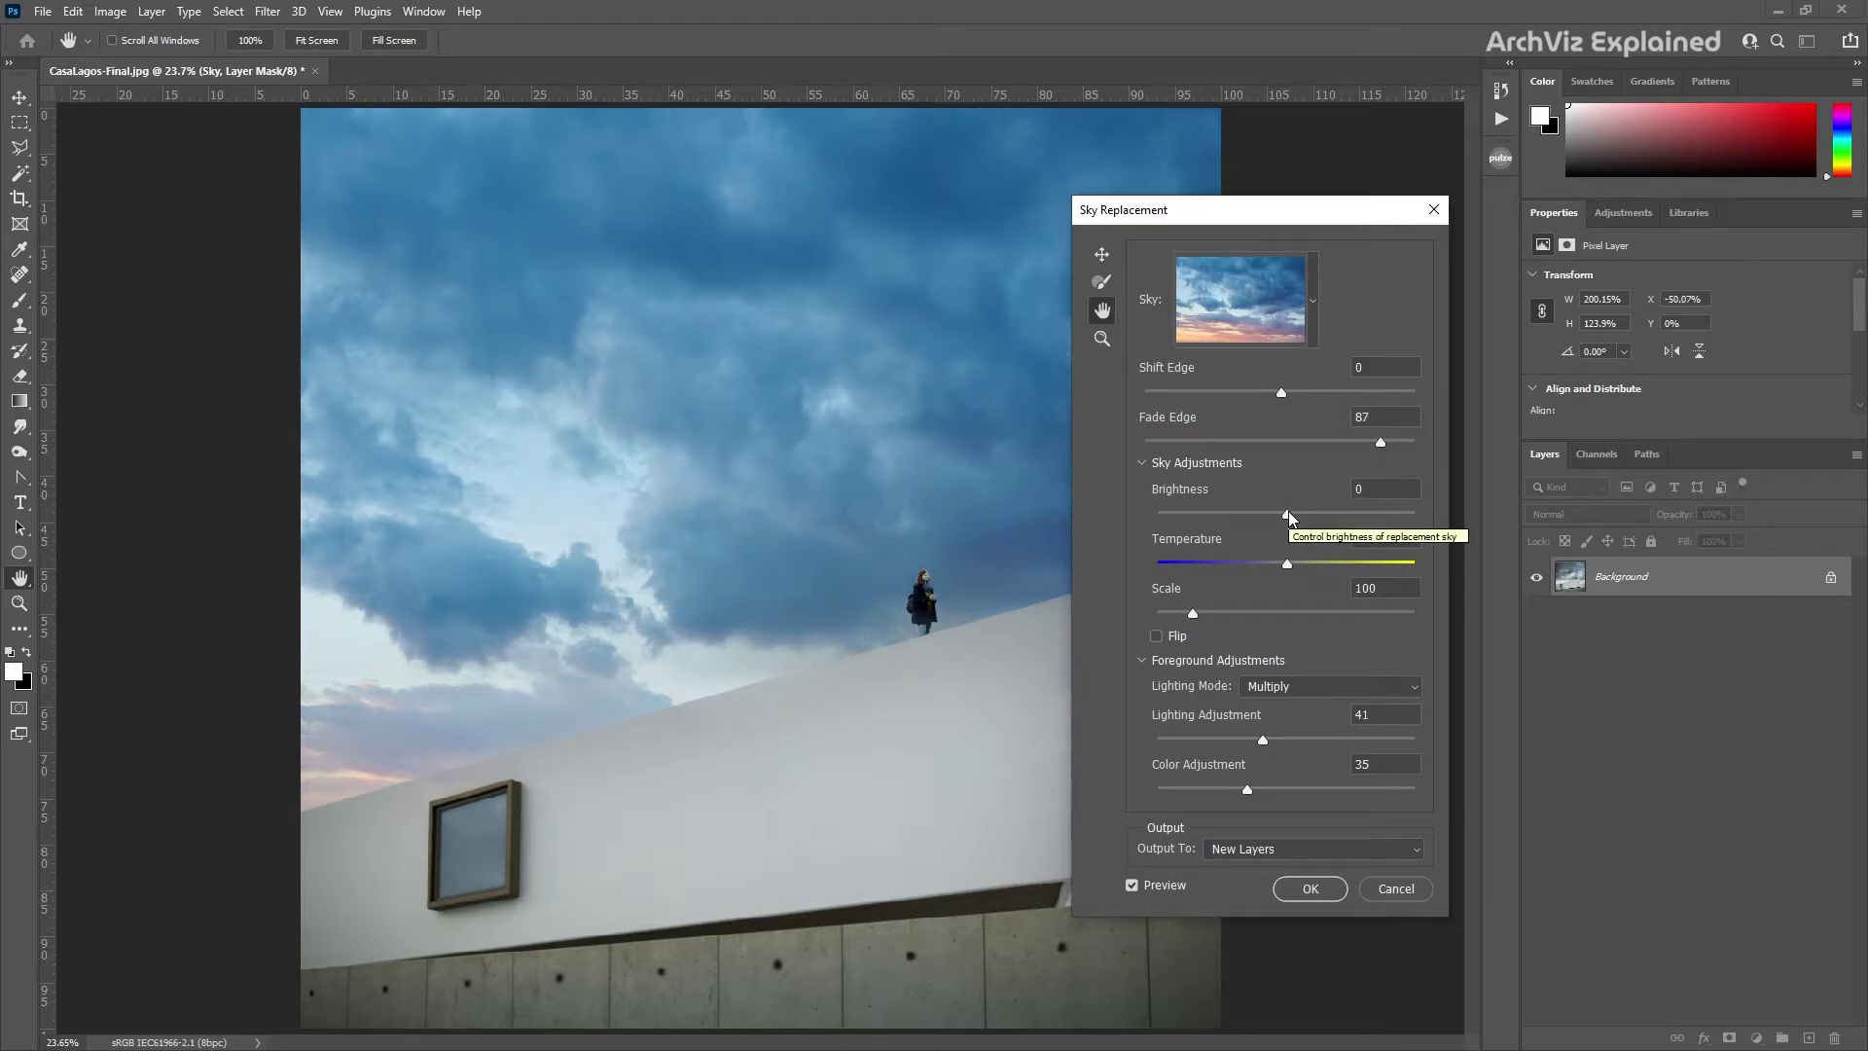
Raise sky Brightness to 5, lower Shift Edge, and move the sky up and right.
{"action": "mouse_move", "coordinate": [1288, 514]}
{"action": "left_mouse_down"}
{"action": "mouse_move", "coordinate": [1363, 516]}
{"action": "mouse_move", "coordinate": [1317, 514]}
{"action": "left_mouse_up"}
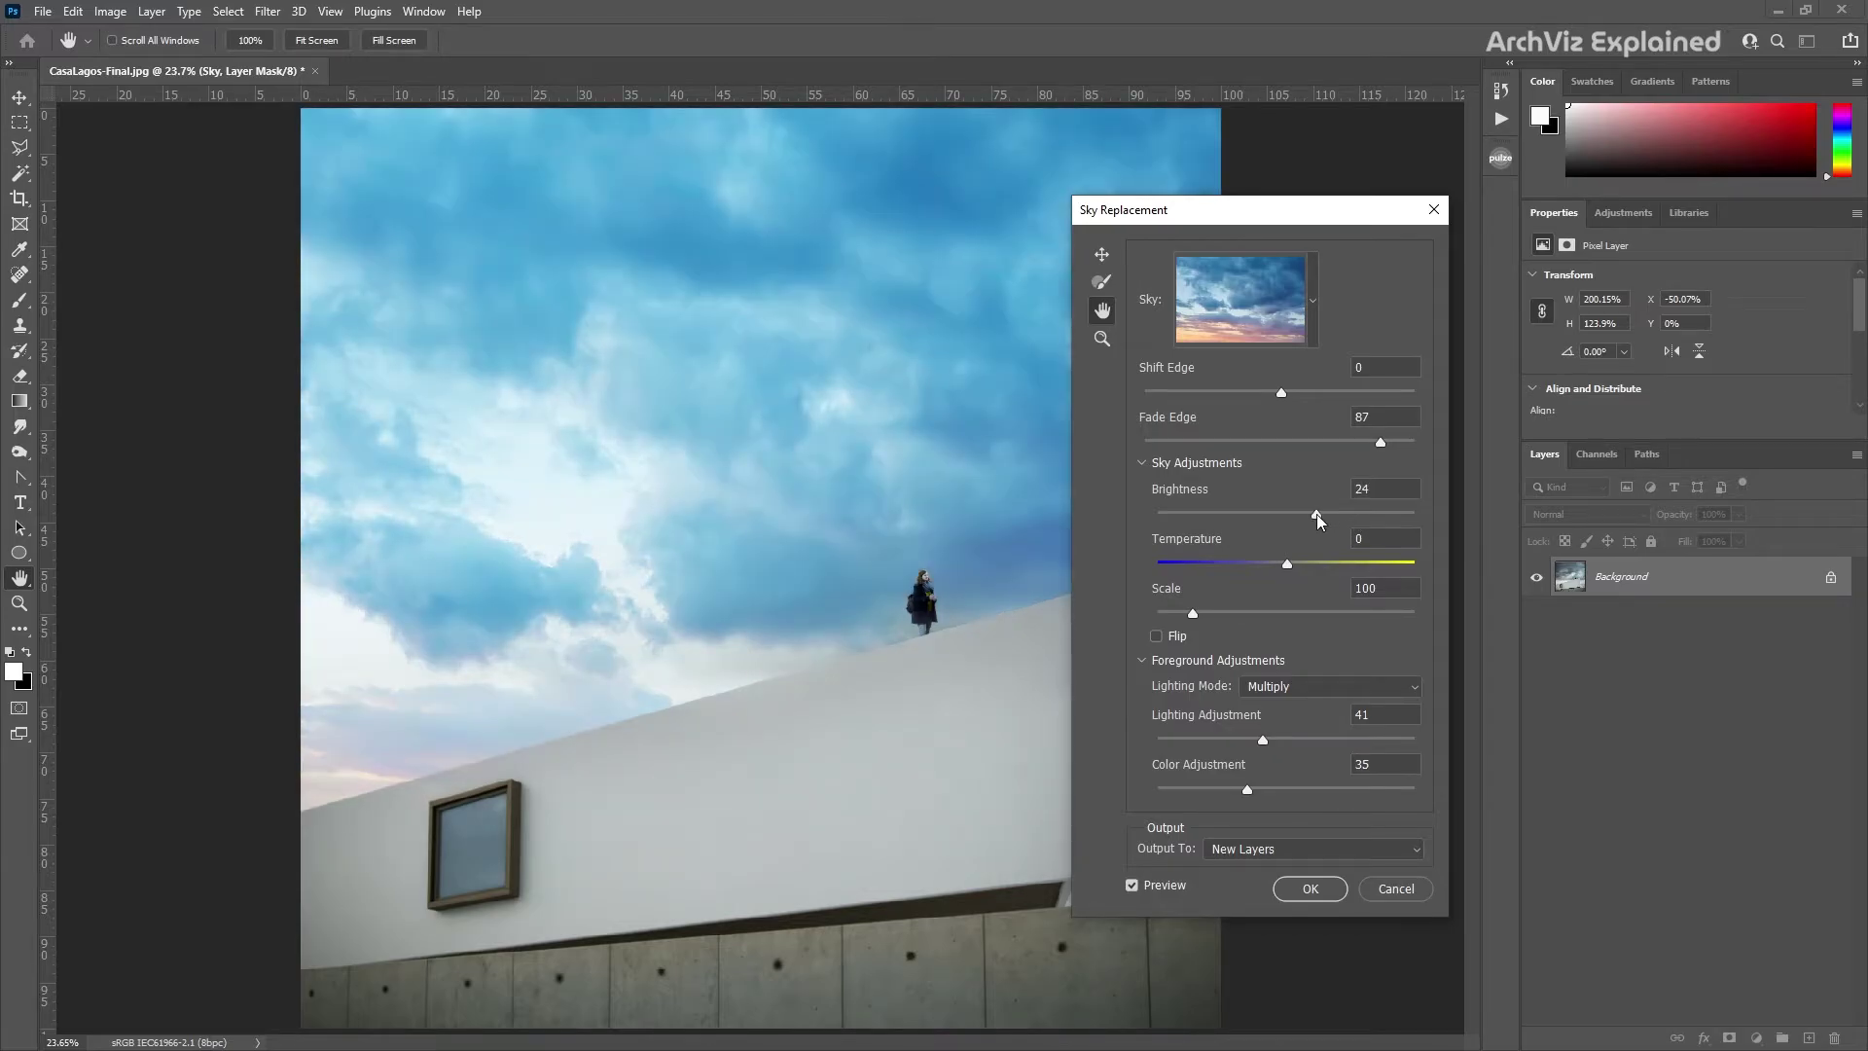
{"action": "left_click_drag", "start_coordinate": [1281, 391], "coordinate": [1234, 397]}
{"action": "key", "text": "v"}
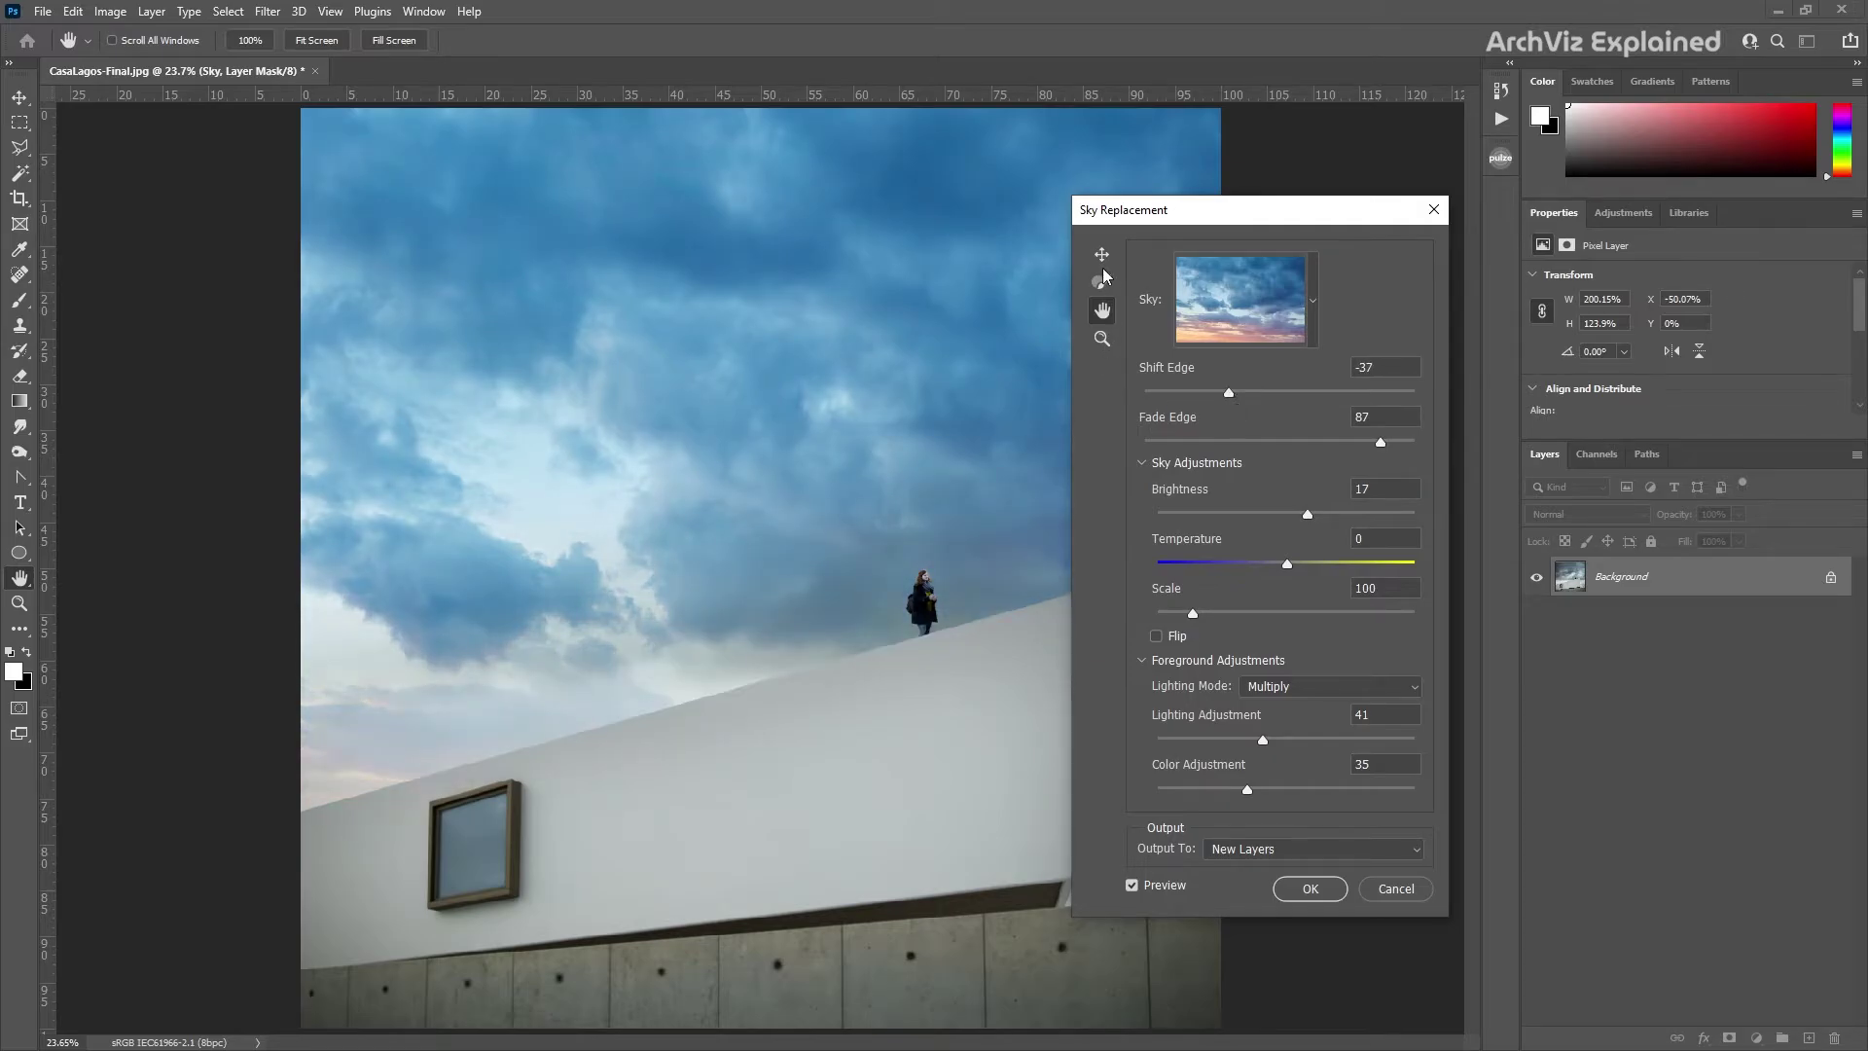
{"action": "left_click_drag", "start_coordinate": [626, 450], "coordinate": [880, 255]}
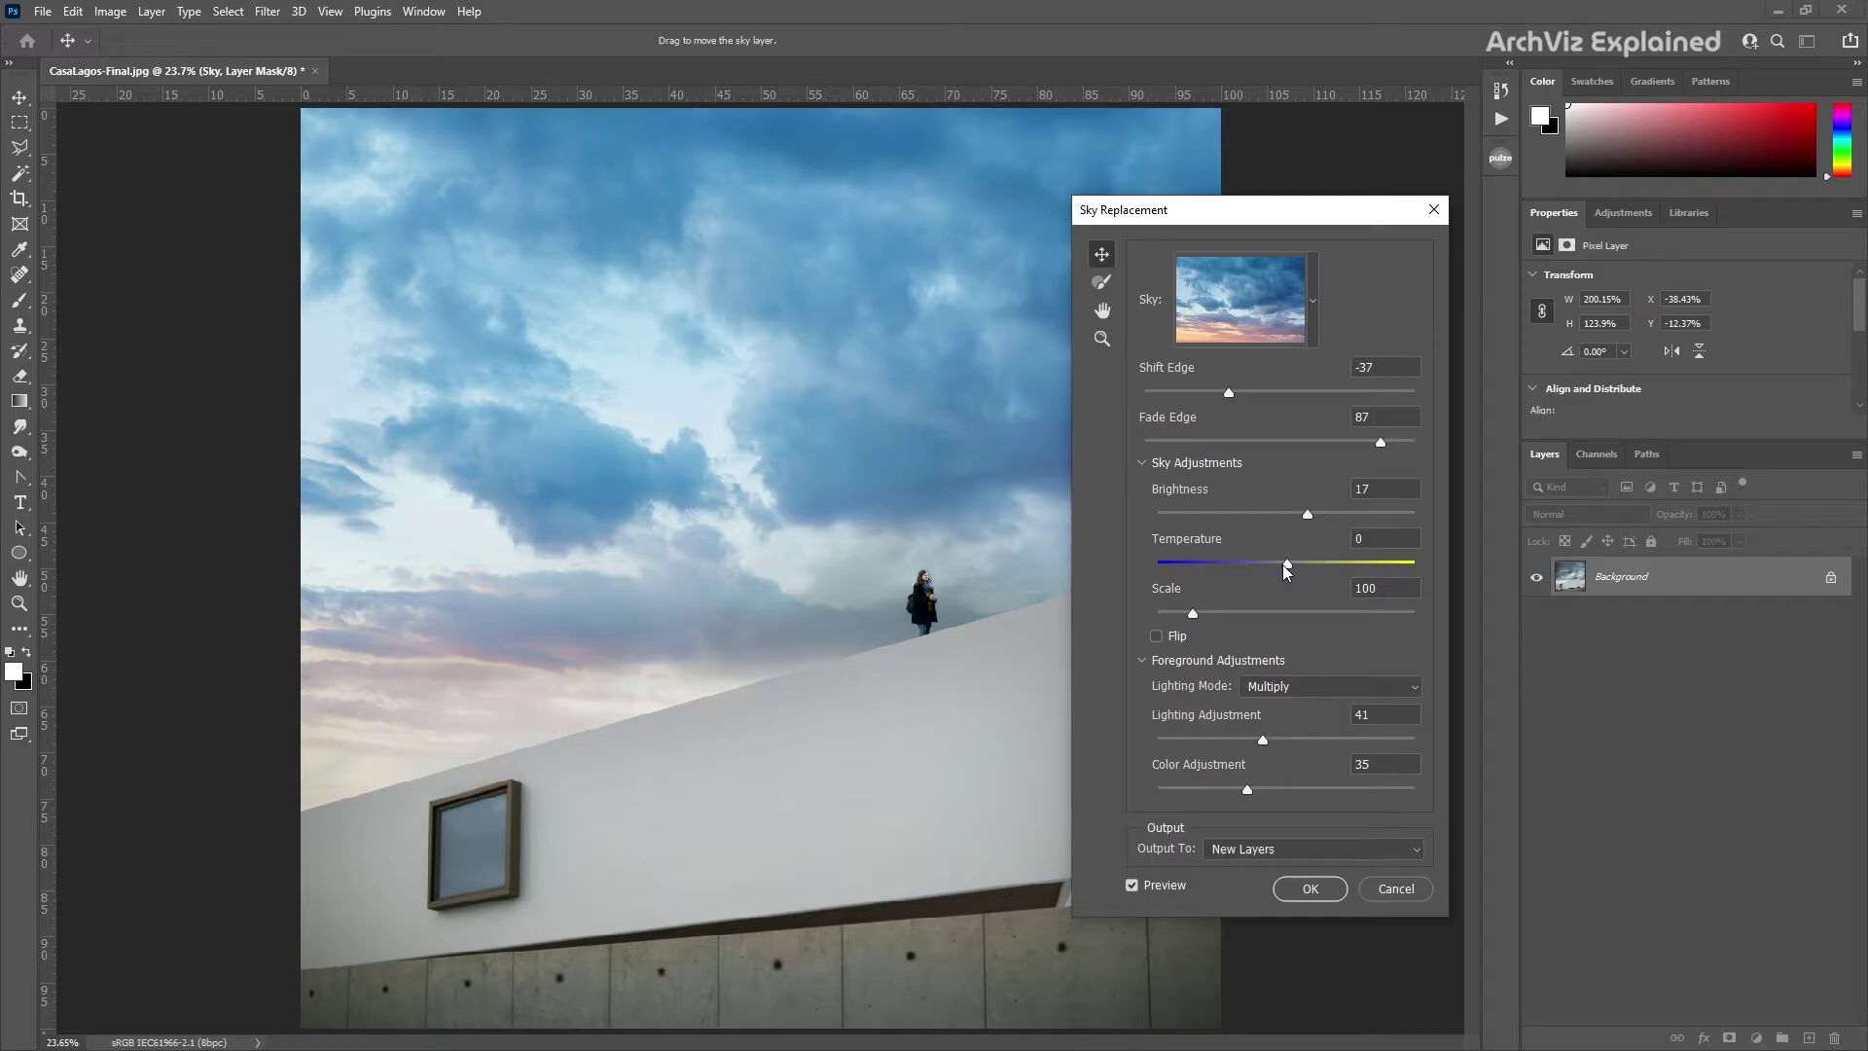
Set the sky Temperature to 83 and Scale to 129.
{"action": "left_click_drag", "start_coordinate": [1282, 564], "coordinate": [1211, 564]}
{"action": "left_click_drag", "start_coordinate": [1346, 563], "coordinate": [1391, 564]}
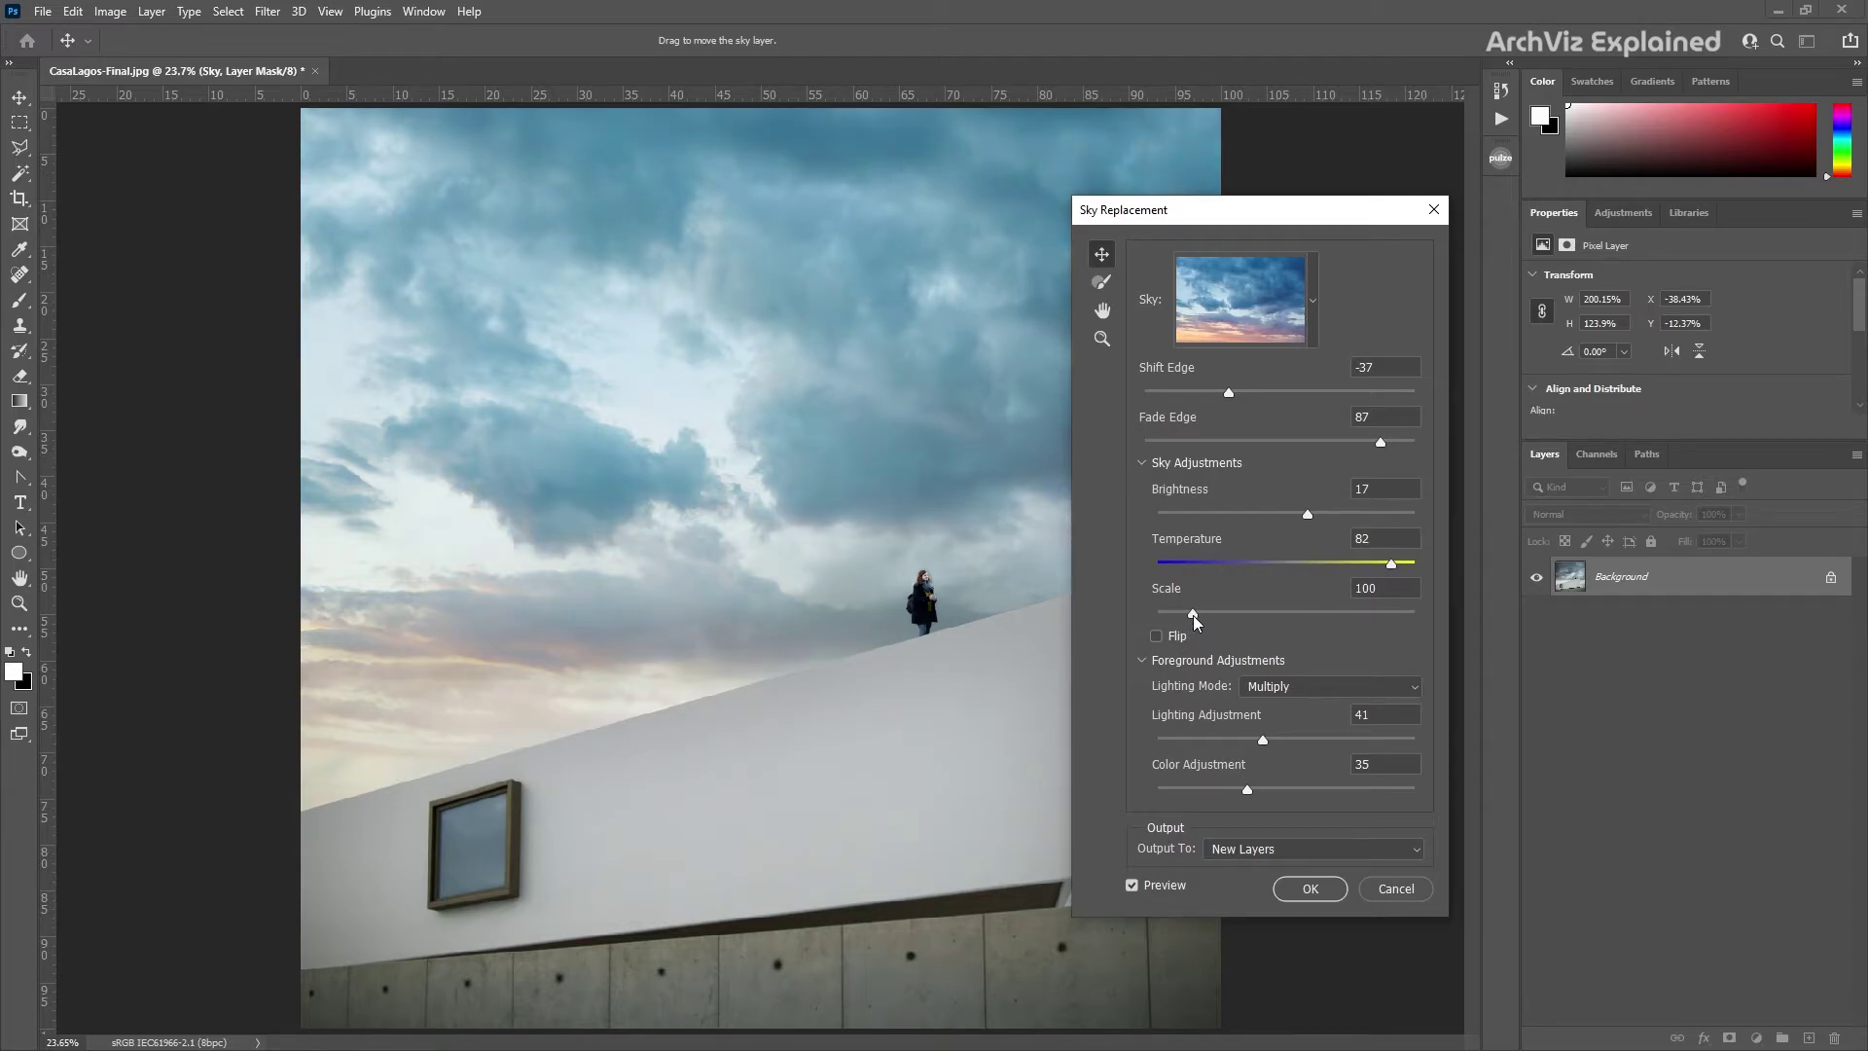
{"action": "left_click_drag", "start_coordinate": [1193, 614], "coordinate": [1217, 613]}
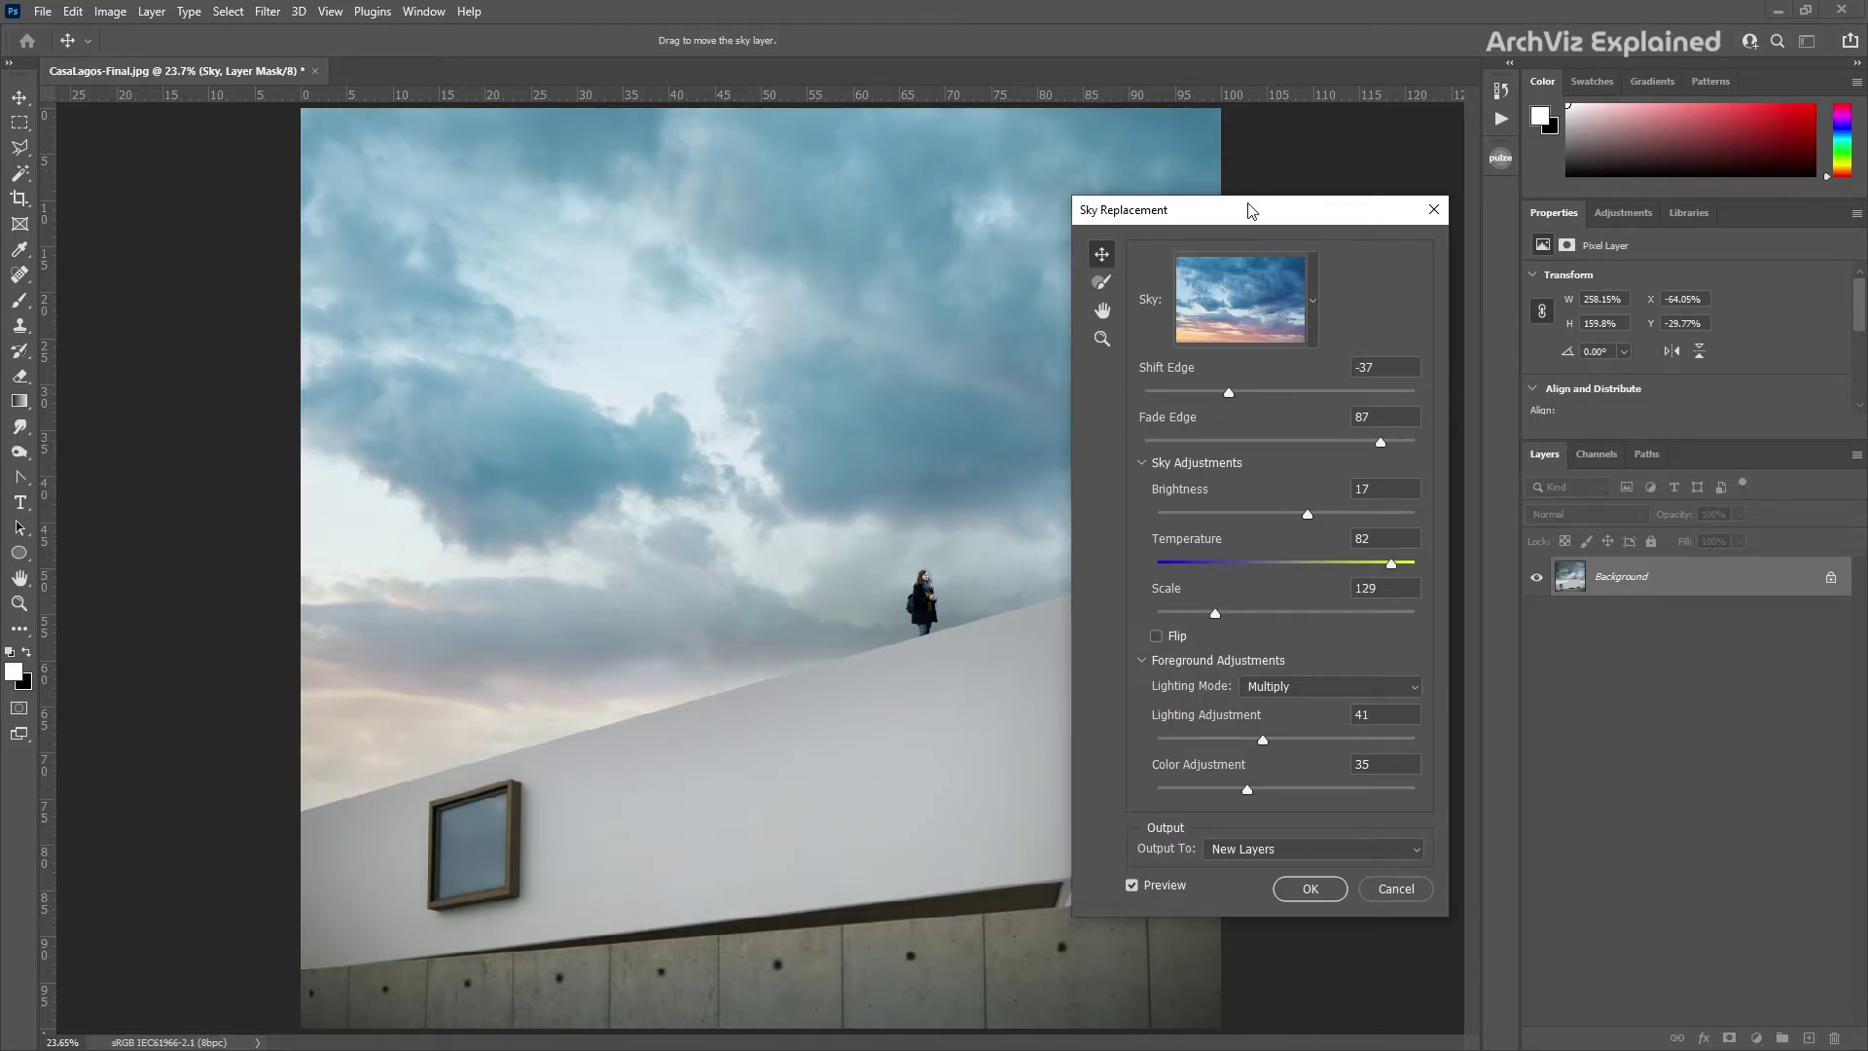
{"action": "left_click_drag", "start_coordinate": [1245, 218], "coordinate": [1405, 218]}
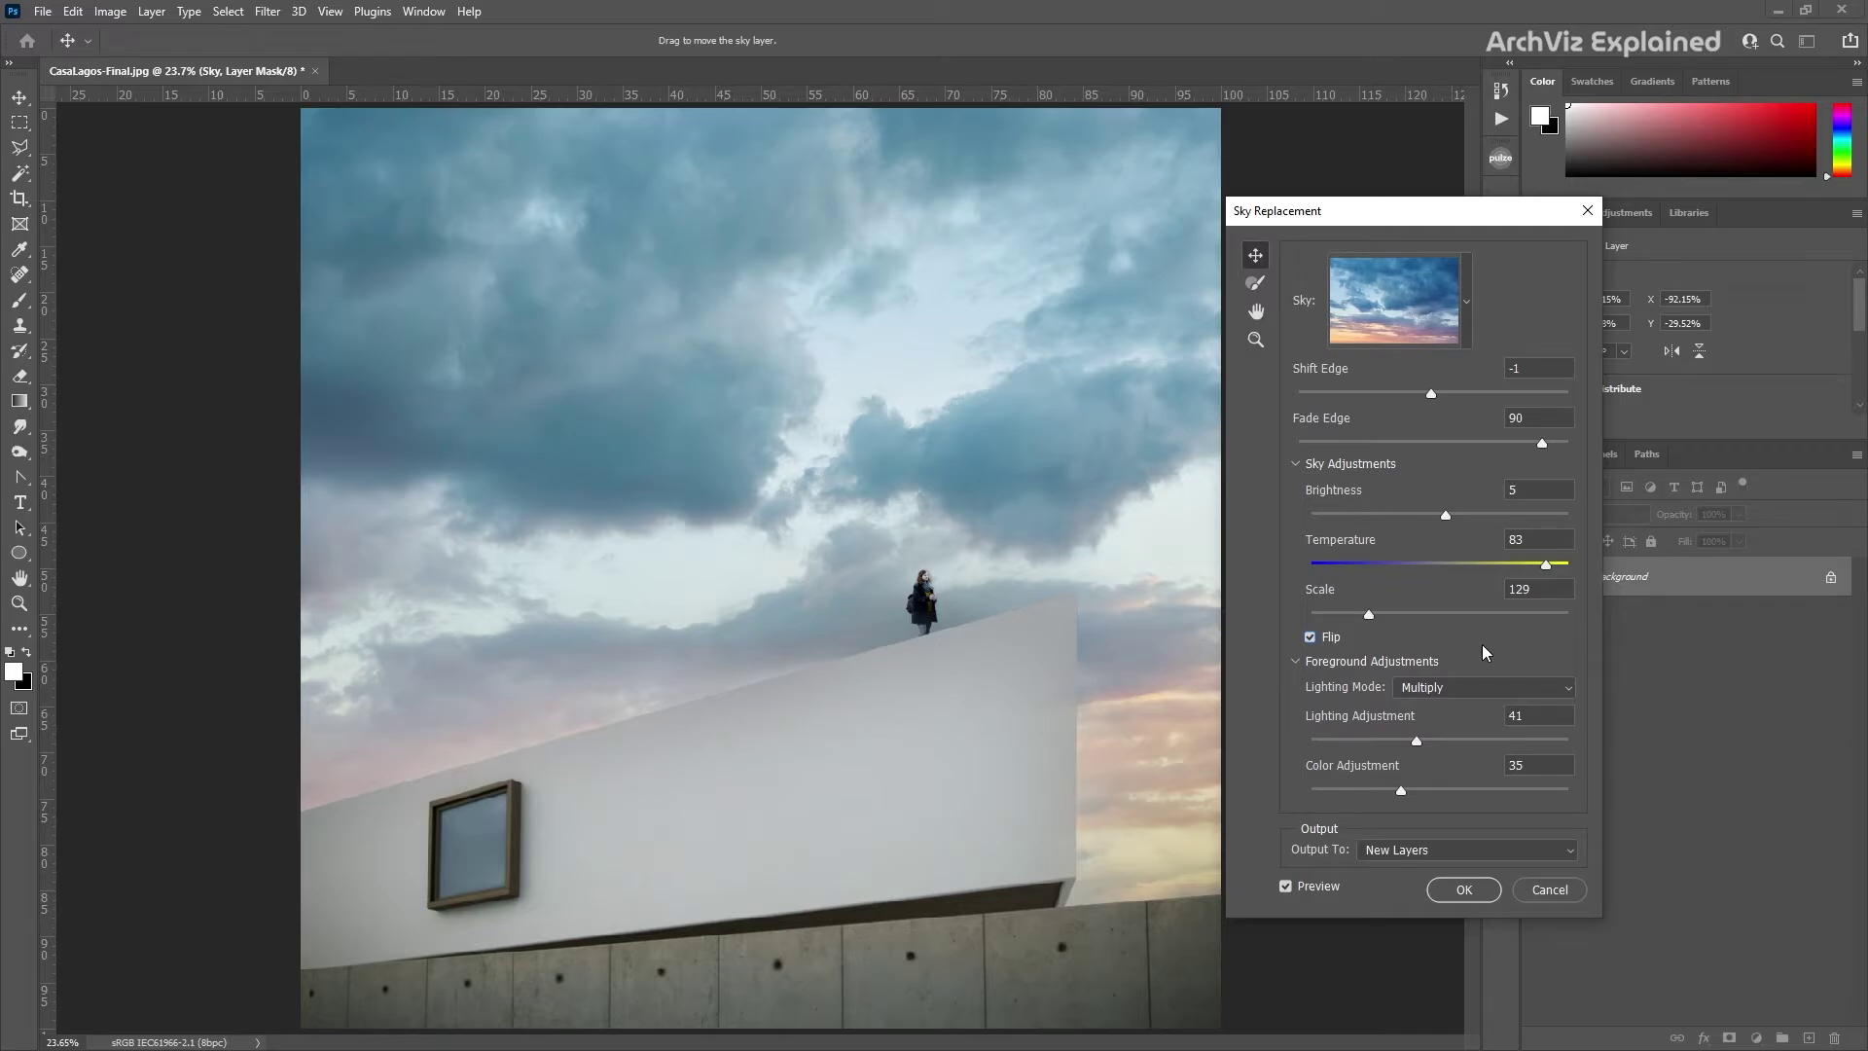
Try Screen lighting mode, push Lighting Adjustment to 100, then switch back to Multiply.
{"action": "left_click", "coordinate": [1473, 689]}
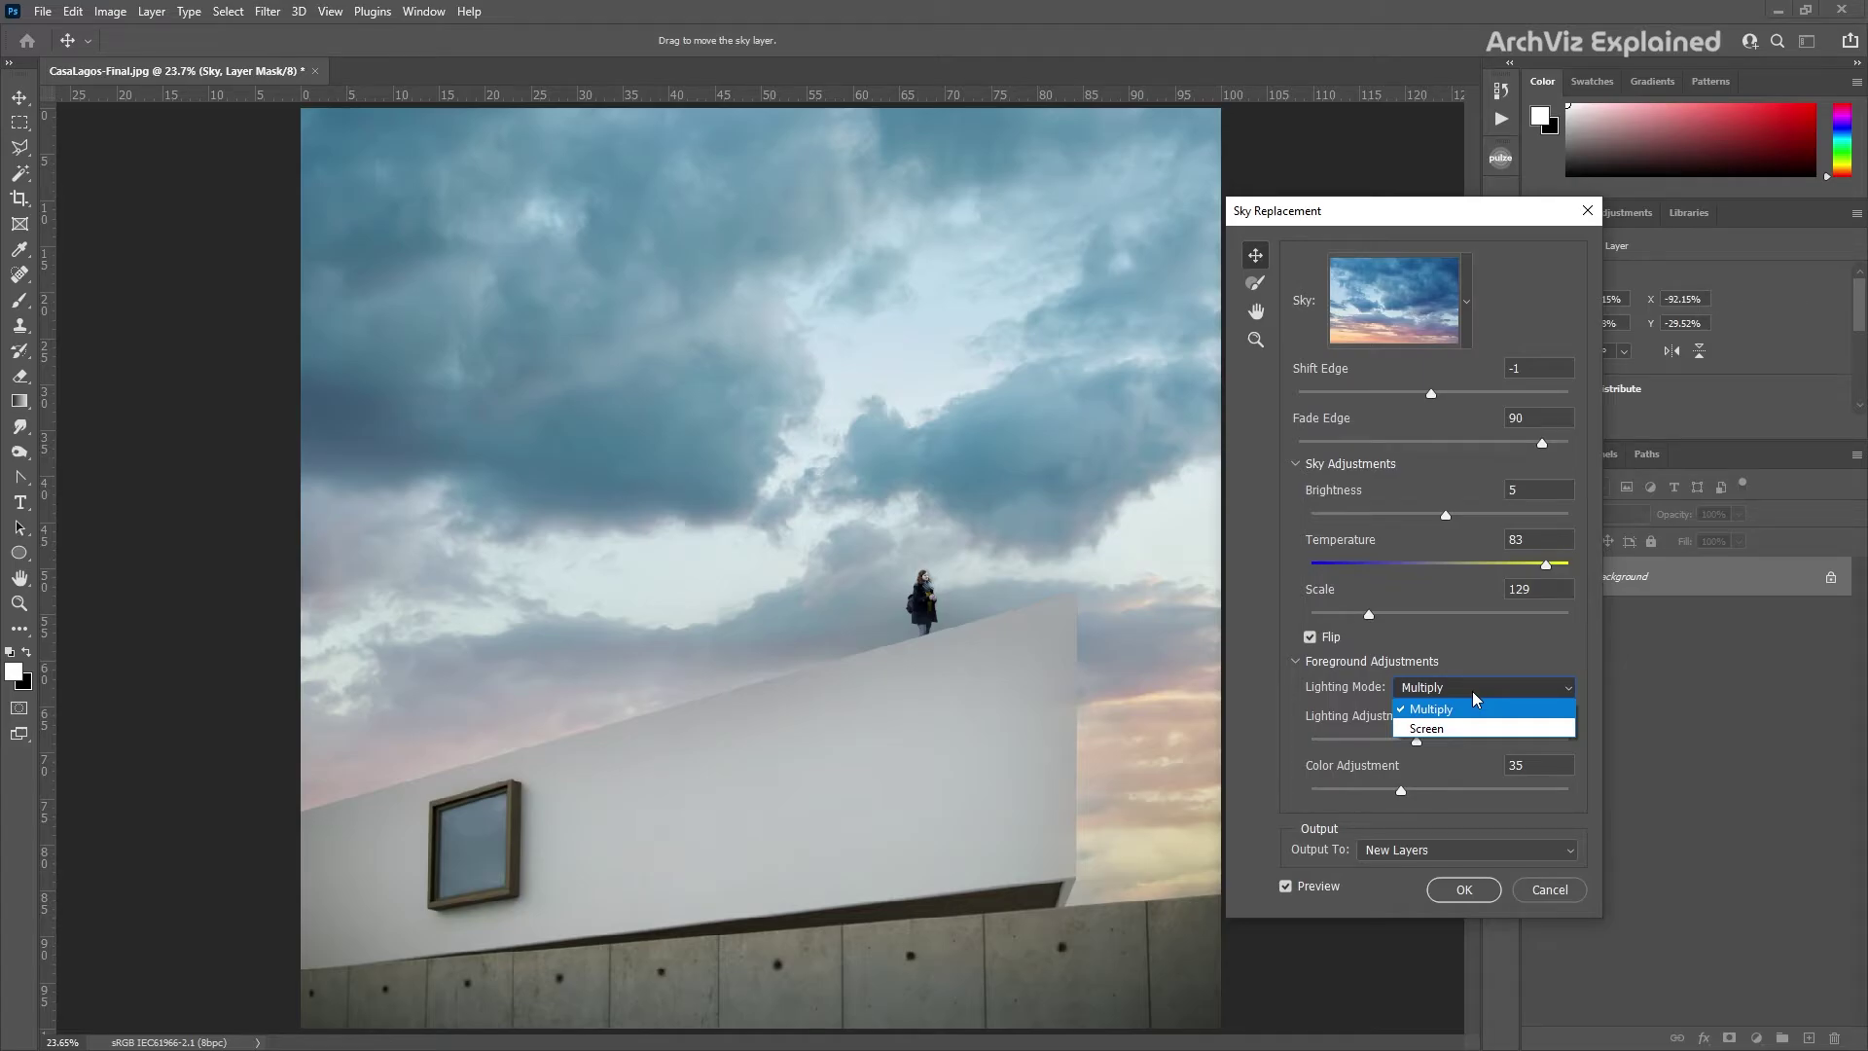
{"action": "left_click", "coordinate": [1445, 727]}
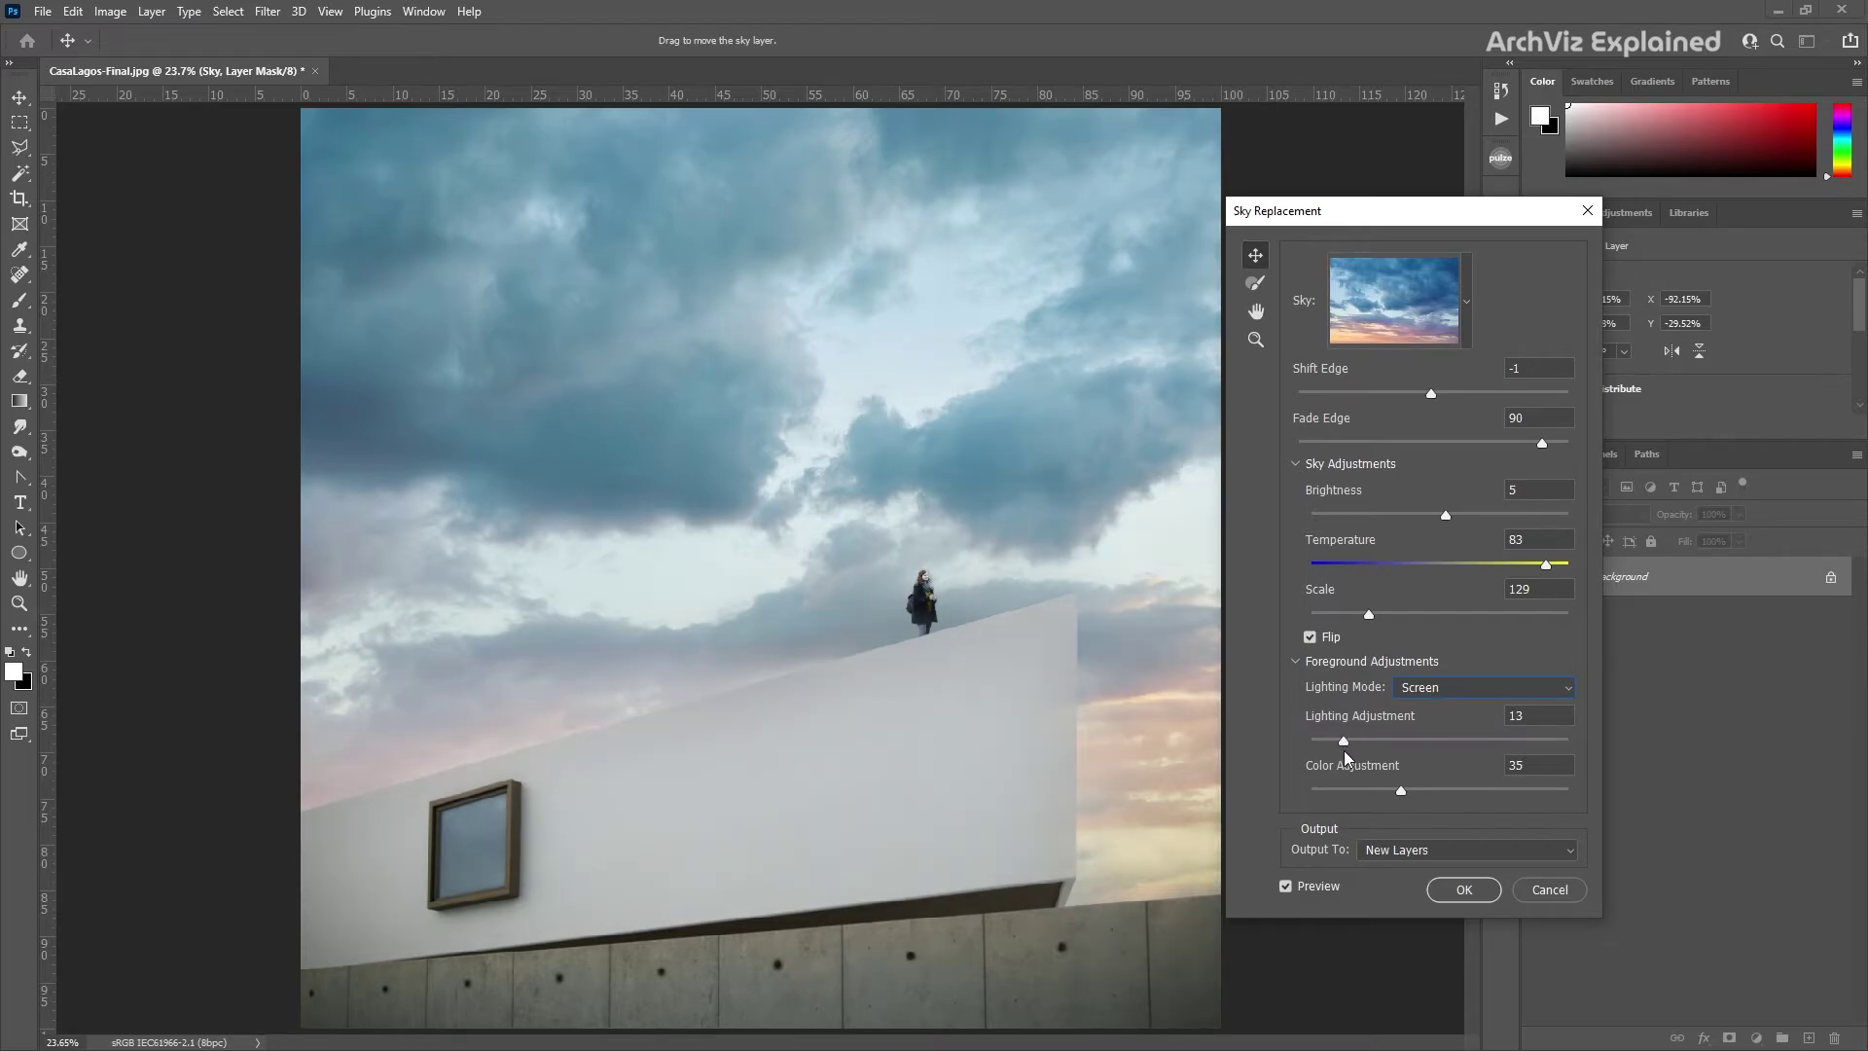
{"action": "mouse_move", "coordinate": [1341, 746]}
{"action": "left_mouse_down"}
{"action": "mouse_move", "coordinate": [1321, 745]}
{"action": "mouse_move", "coordinate": [1356, 738]}
{"action": "left_mouse_up"}
{"action": "left_click_drag", "start_coordinate": [1350, 743], "coordinate": [1620, 749]}
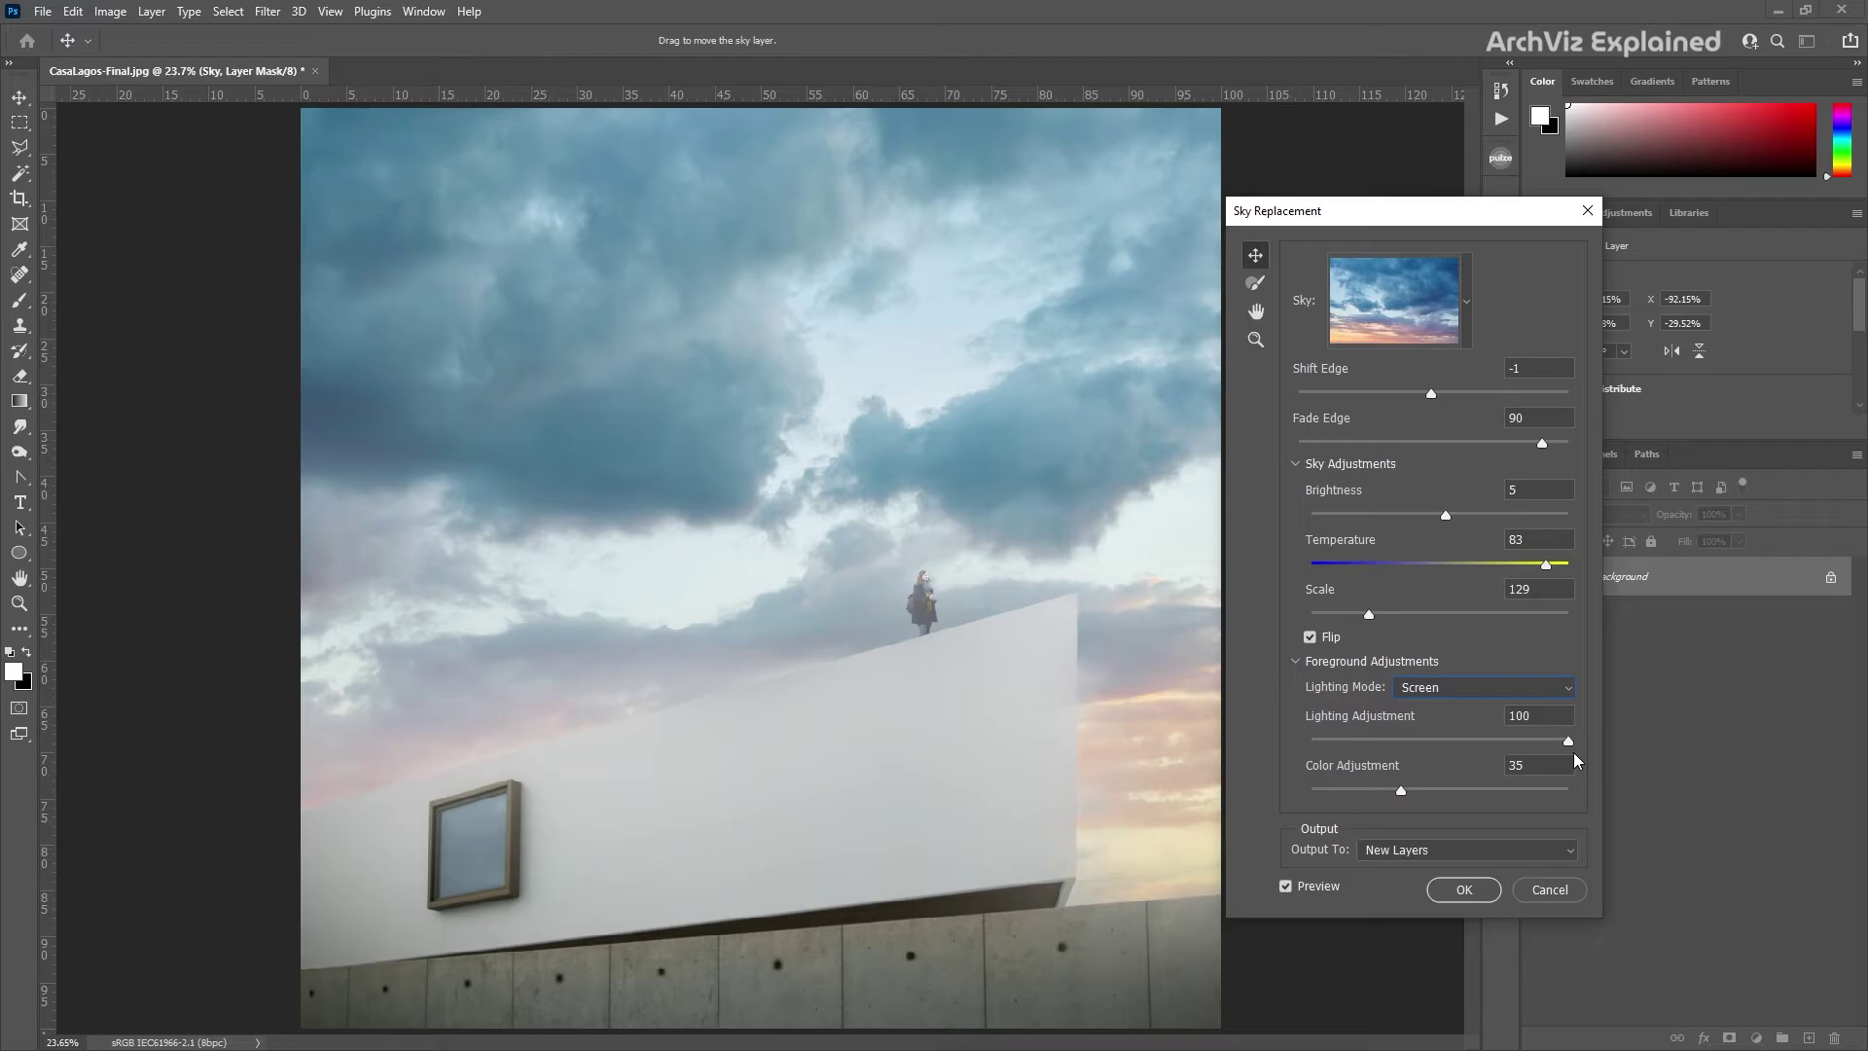
{"action": "left_click", "coordinate": [1475, 689]}
{"action": "left_click", "coordinate": [1447, 711]}
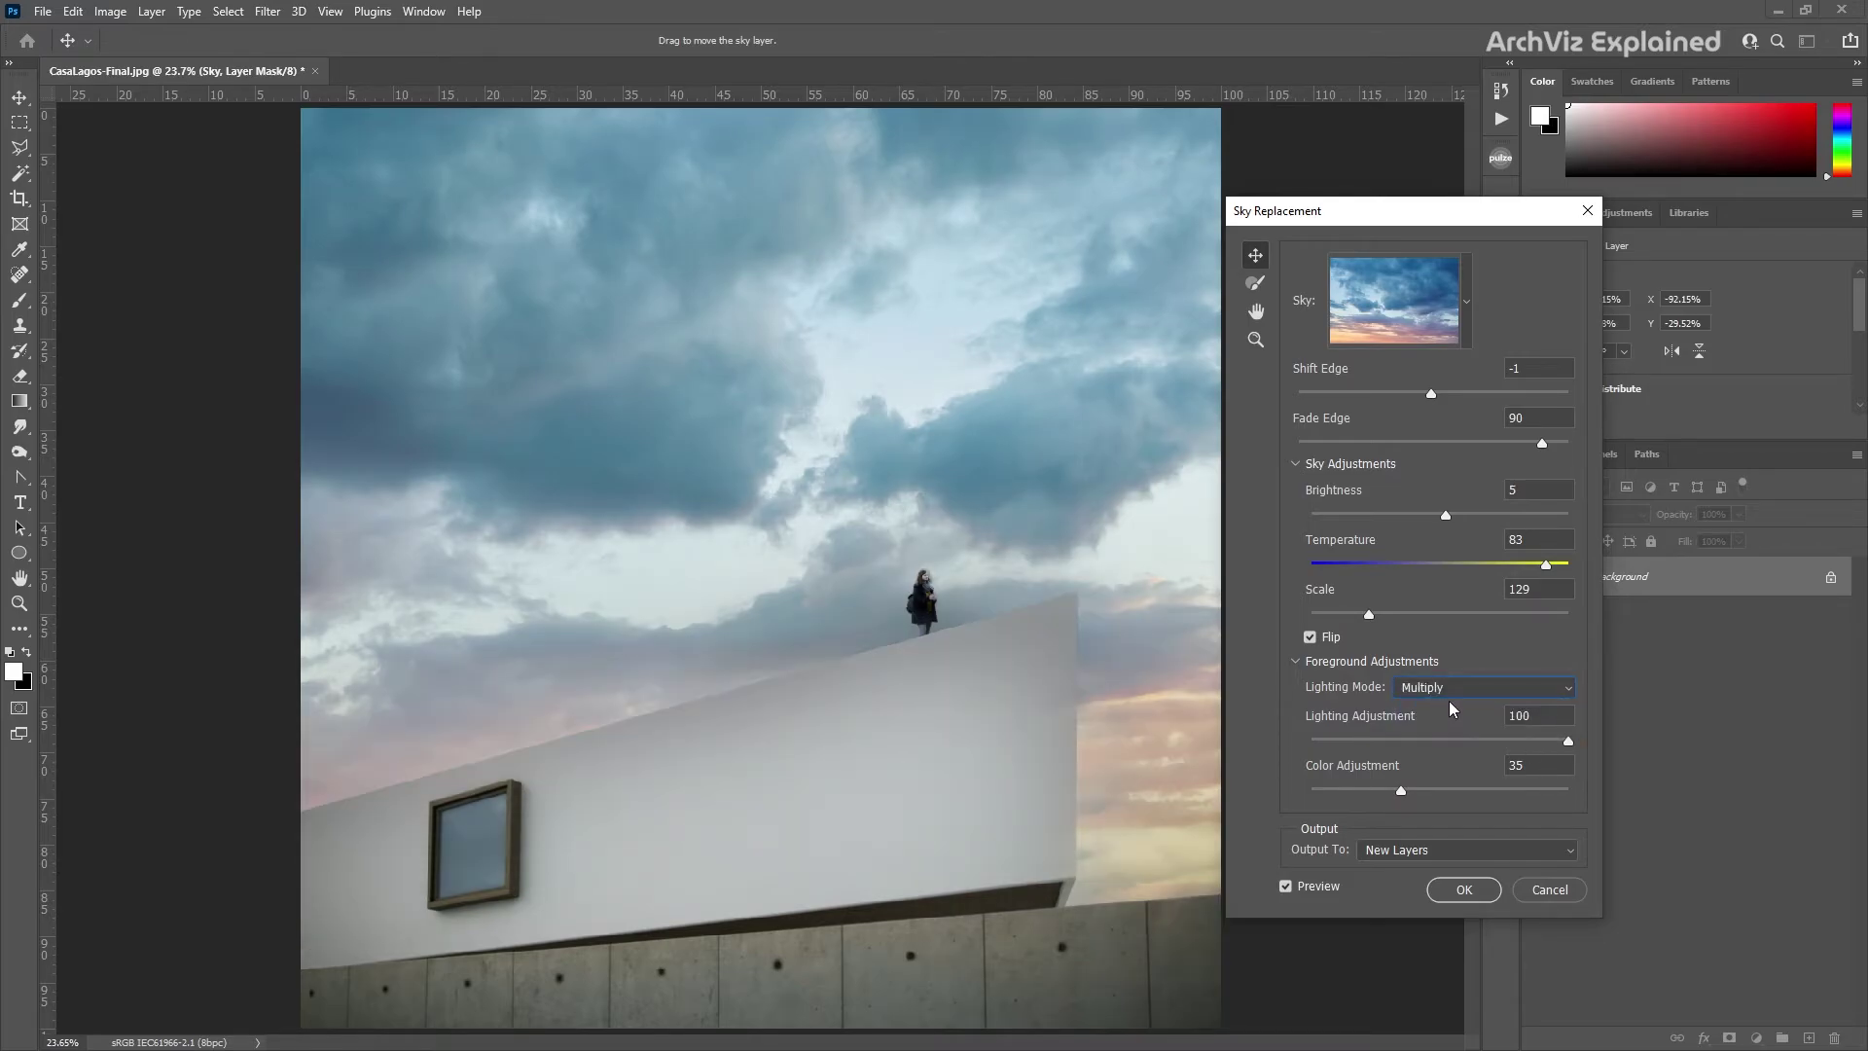
Lower the Sky Replacement Lighting Adjustment to 45 and set Color Adjustment to 42.
{"action": "left_click_drag", "start_coordinate": [1569, 742], "coordinate": [1317, 733]}
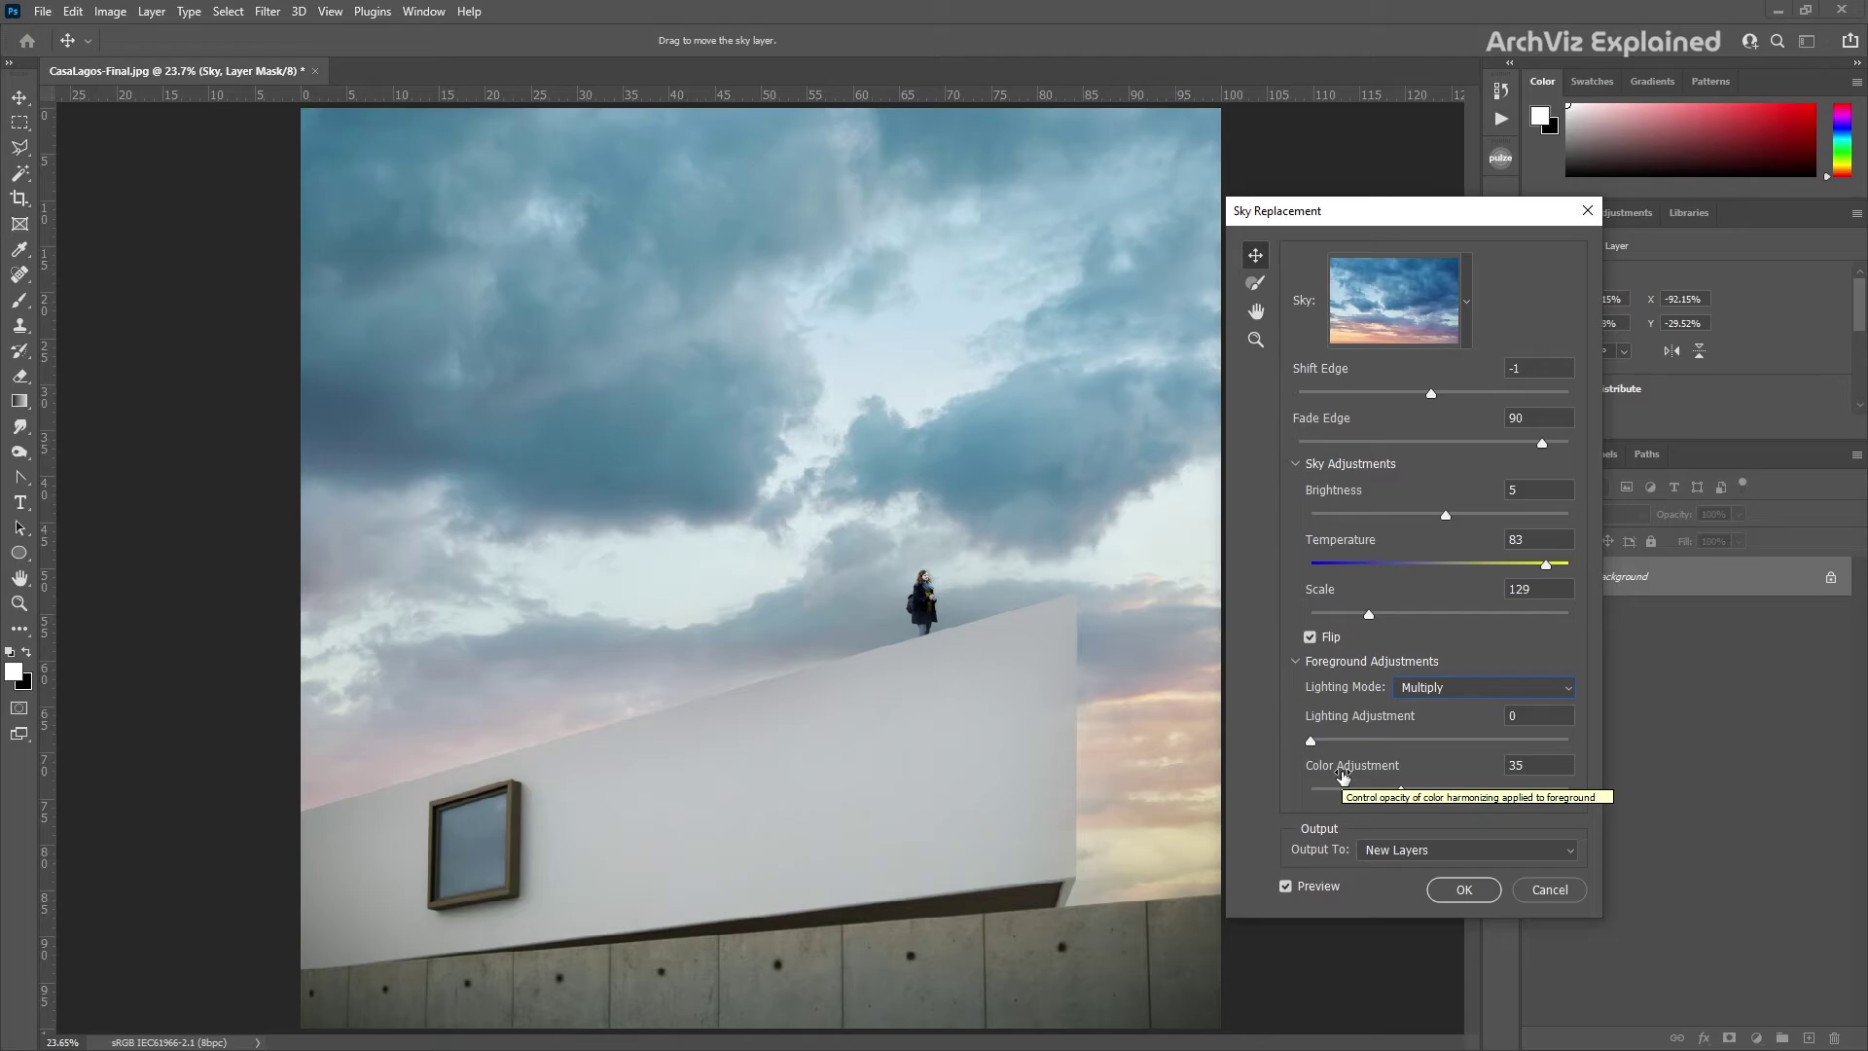
{"action": "left_click_drag", "start_coordinate": [1401, 789], "coordinate": [1506, 741]}
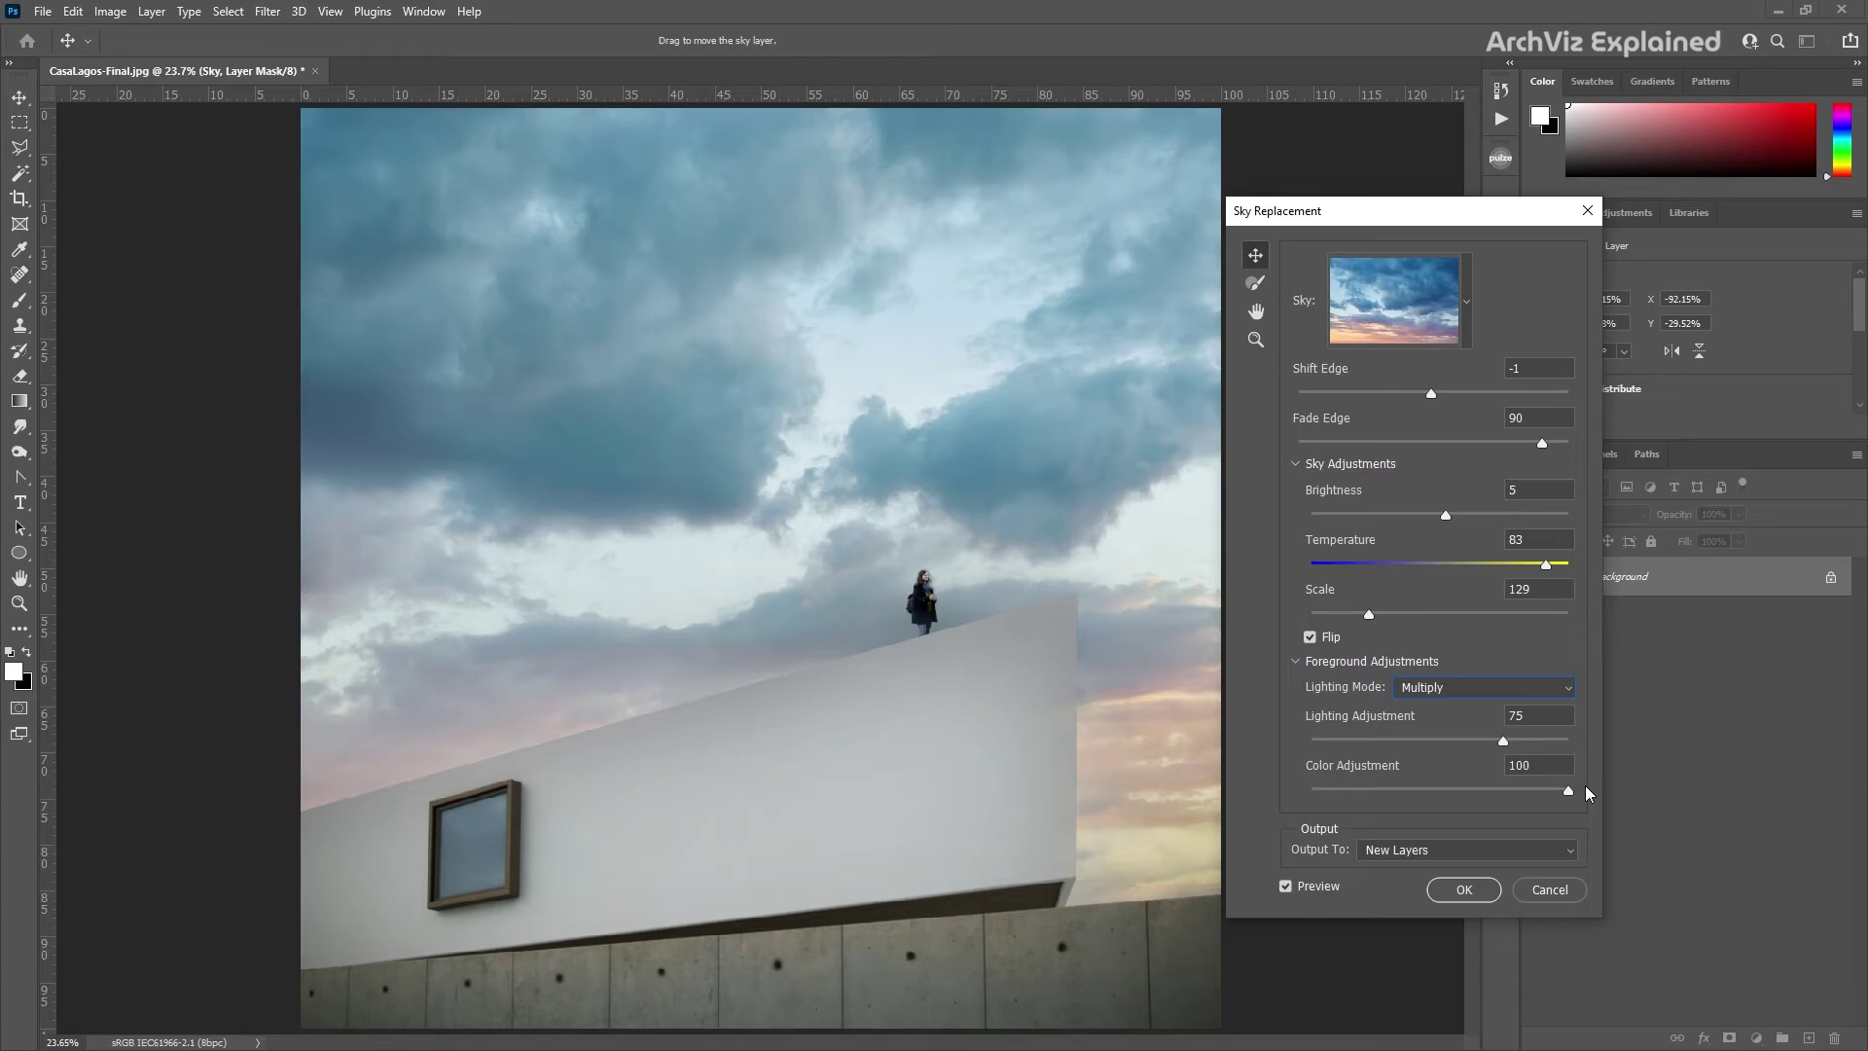
{"action": "left_click_drag", "start_coordinate": [1568, 790], "coordinate": [1334, 790]}
{"action": "left_click_drag", "start_coordinate": [1446, 742], "coordinate": [1420, 791]}
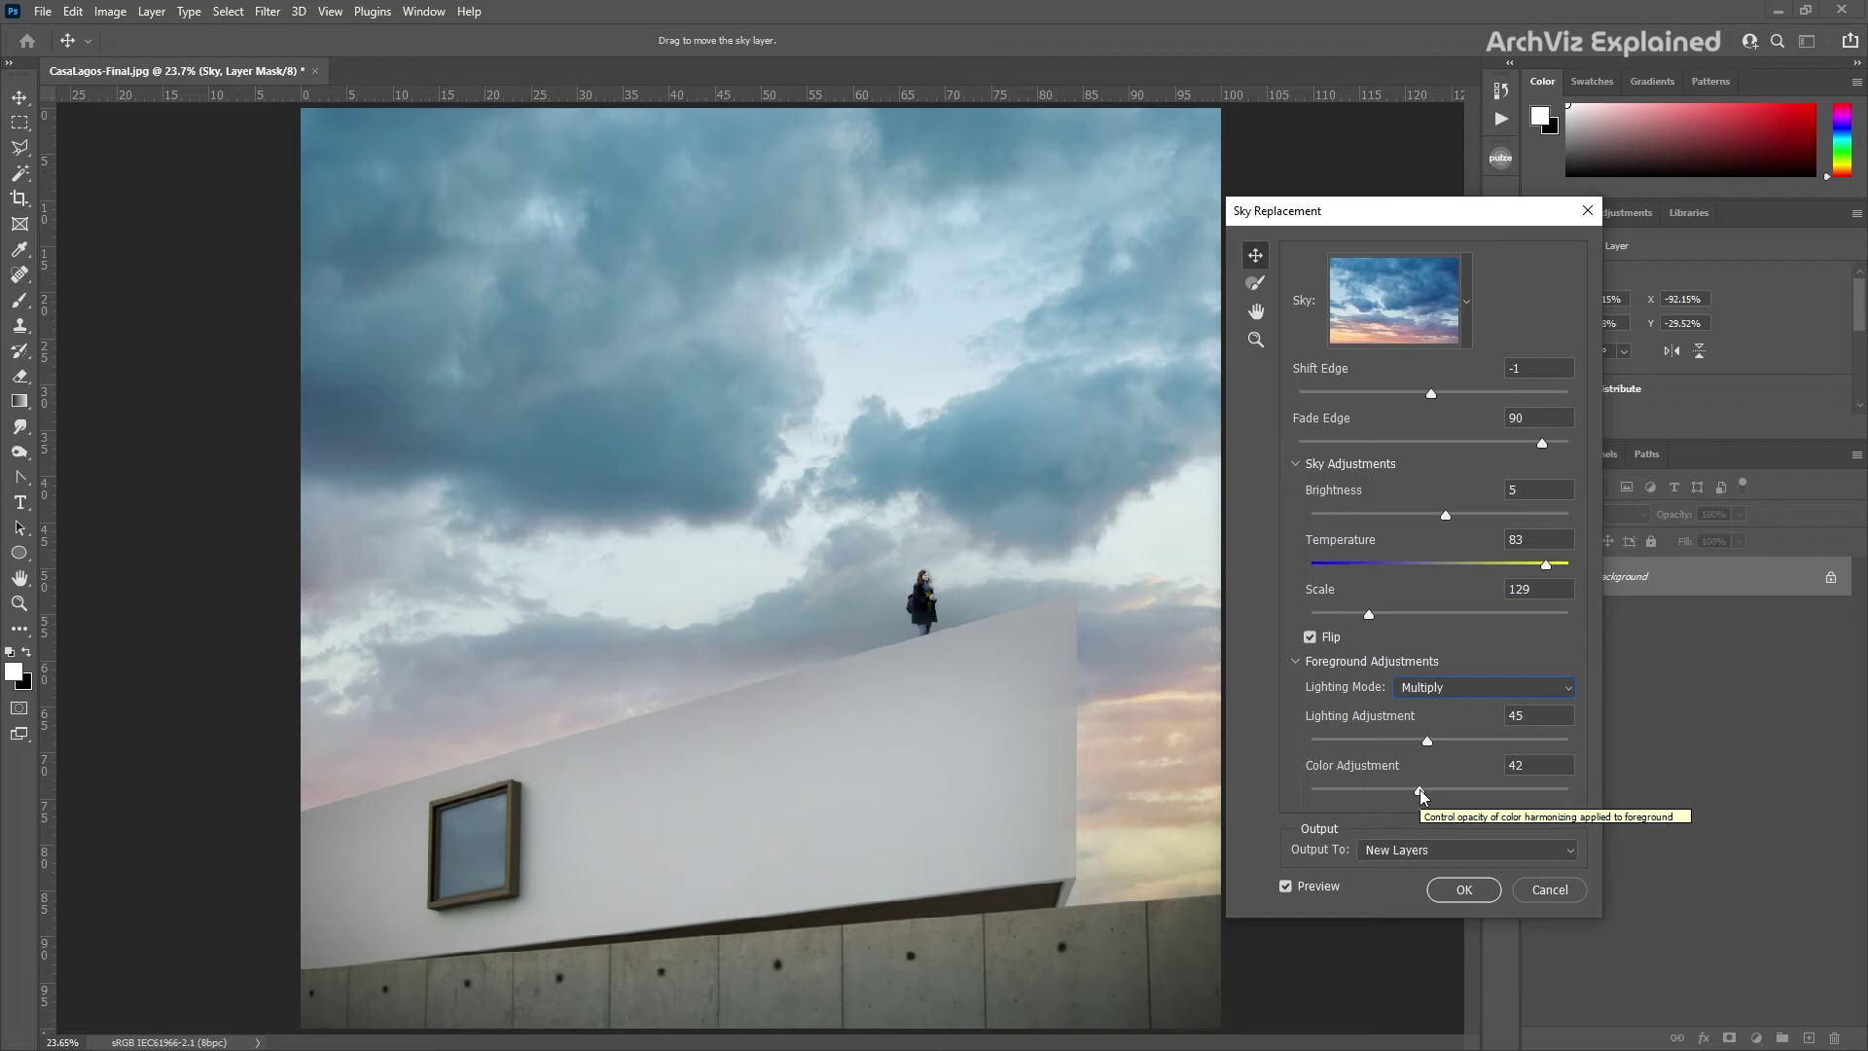
{"action": "left_click", "coordinate": [1402, 851]}
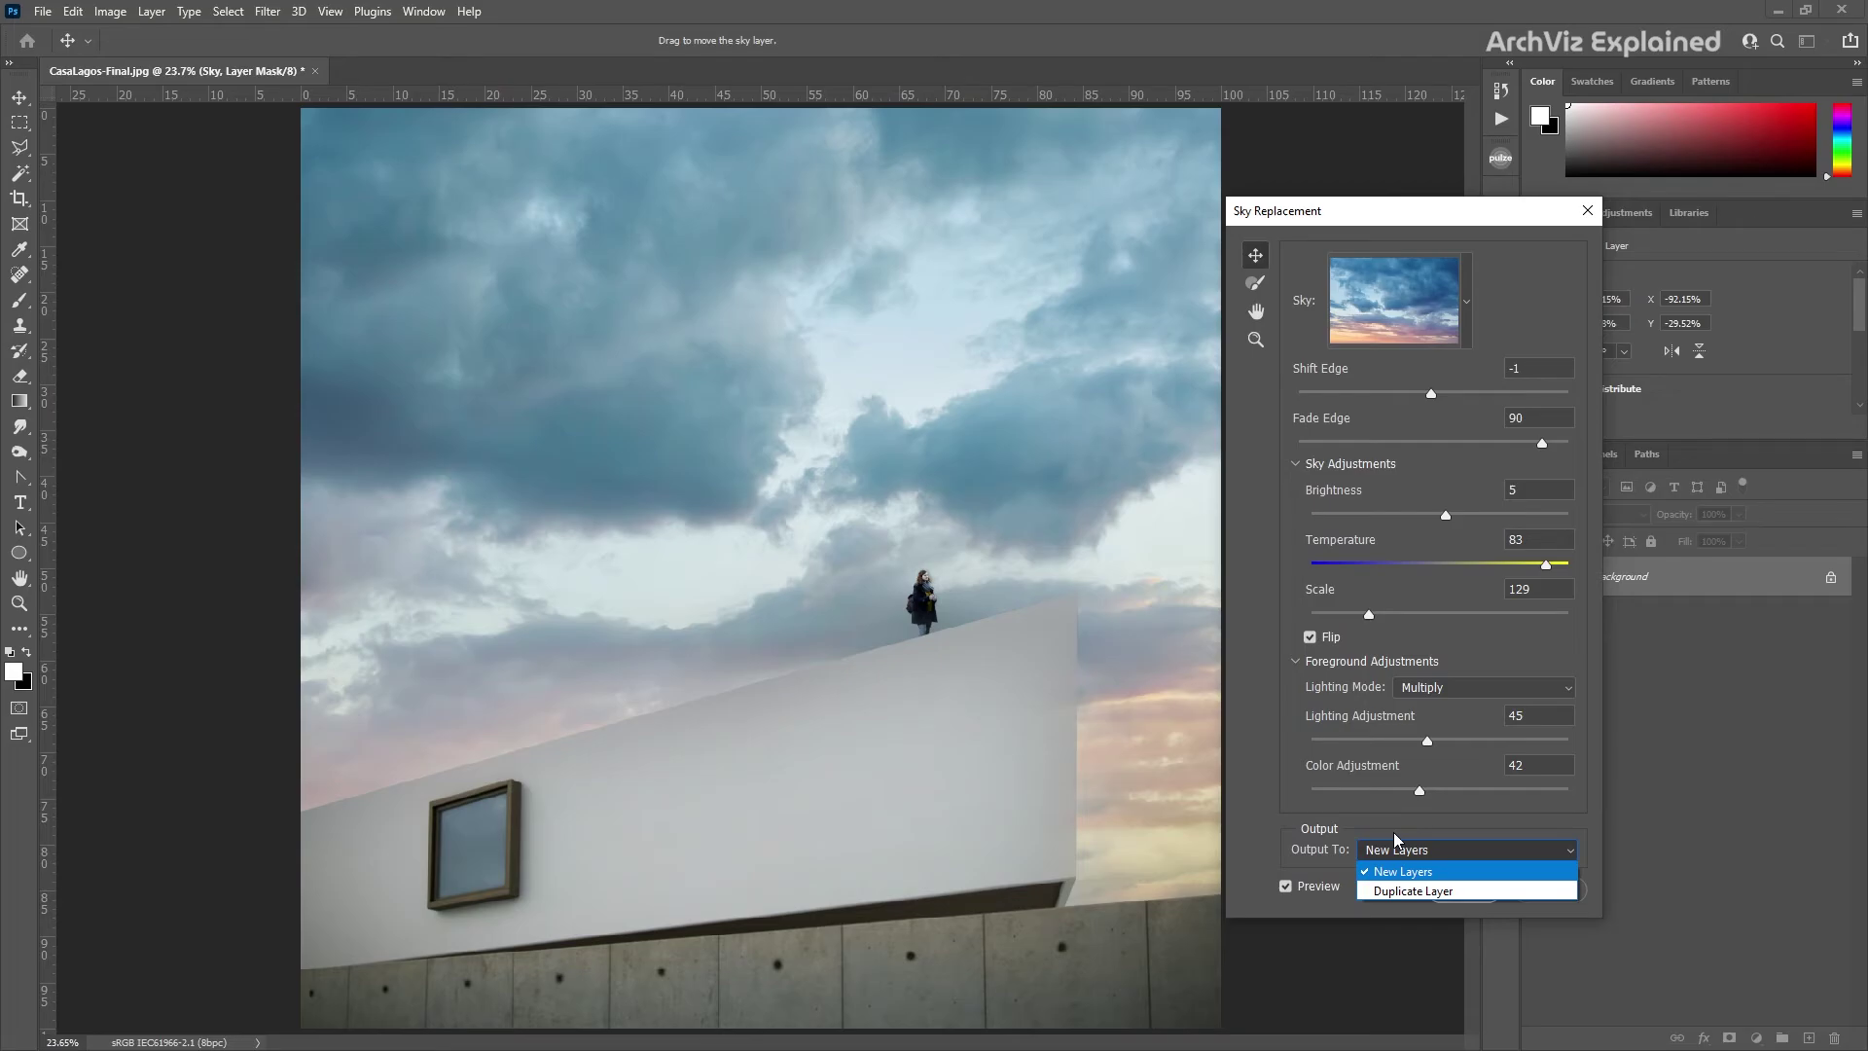
Apply the sky replacement with Output To New Layers and adjust the Sky Brightness layer.
{"action": "left_click", "coordinate": [1393, 823]}
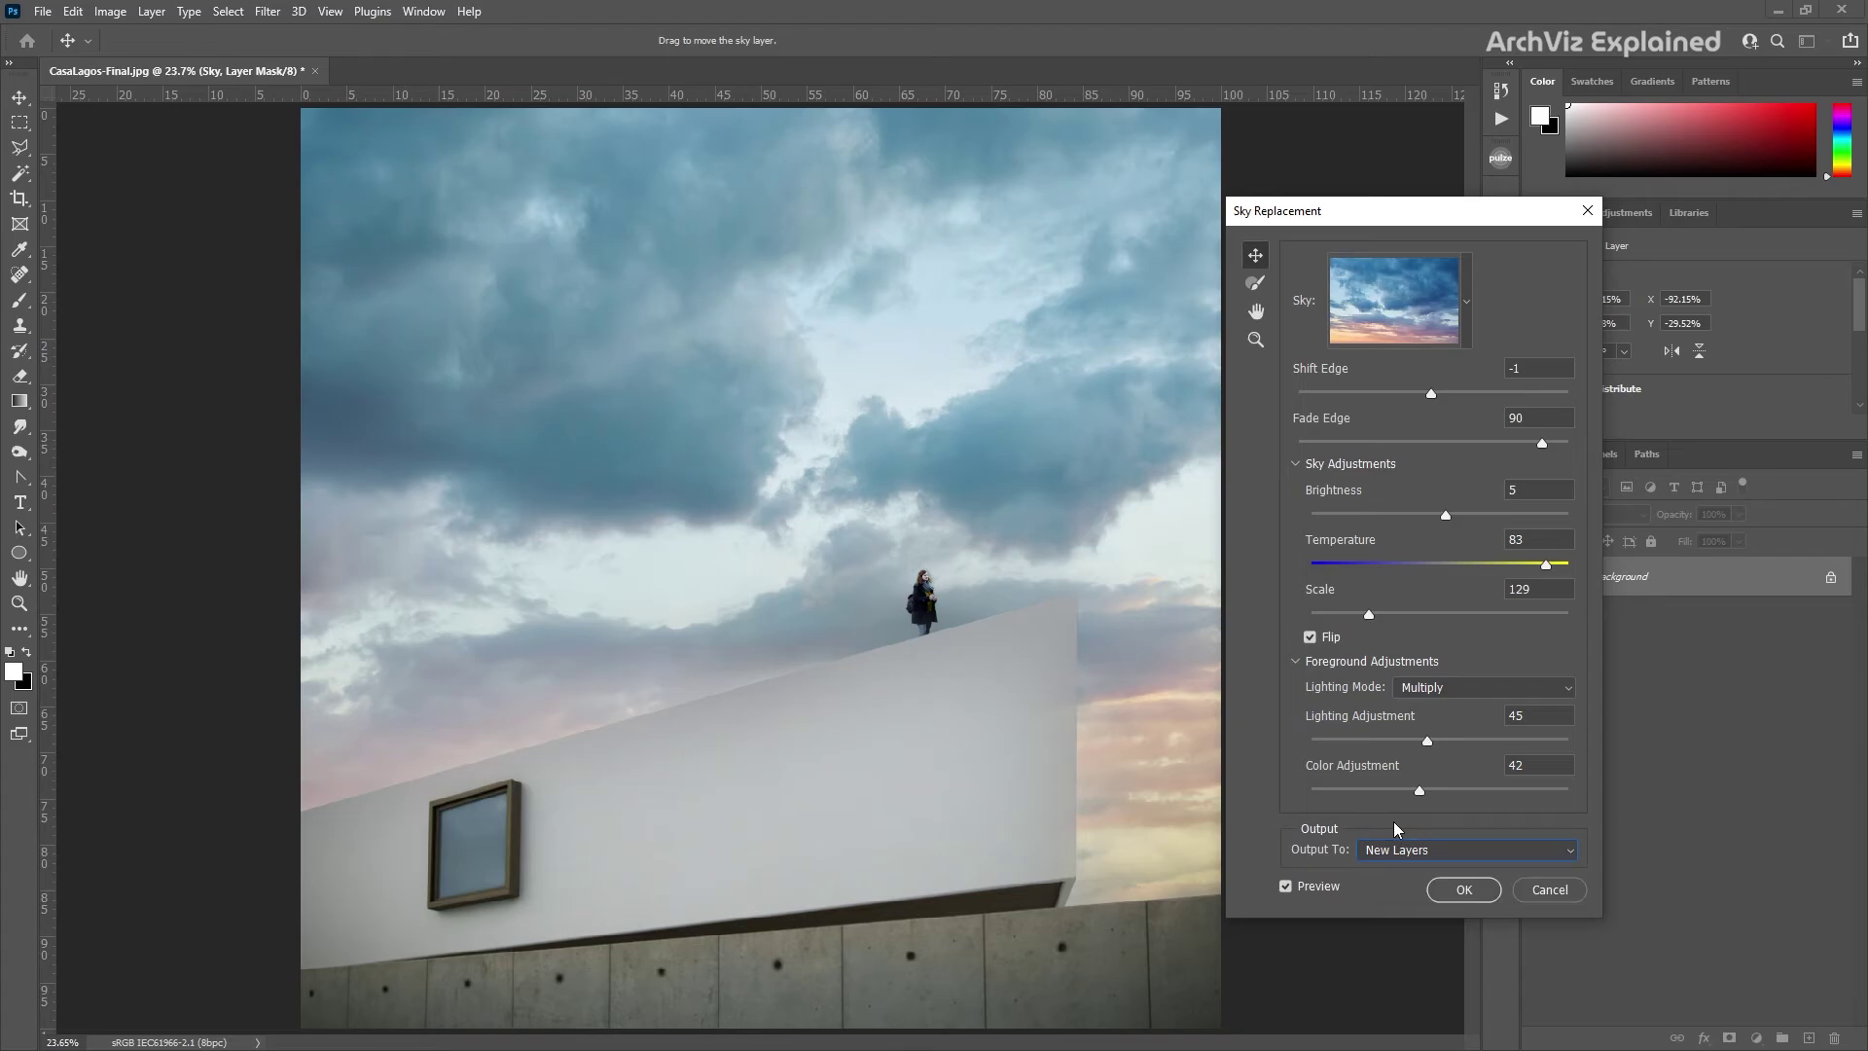
{"action": "left_click", "coordinate": [1448, 886]}
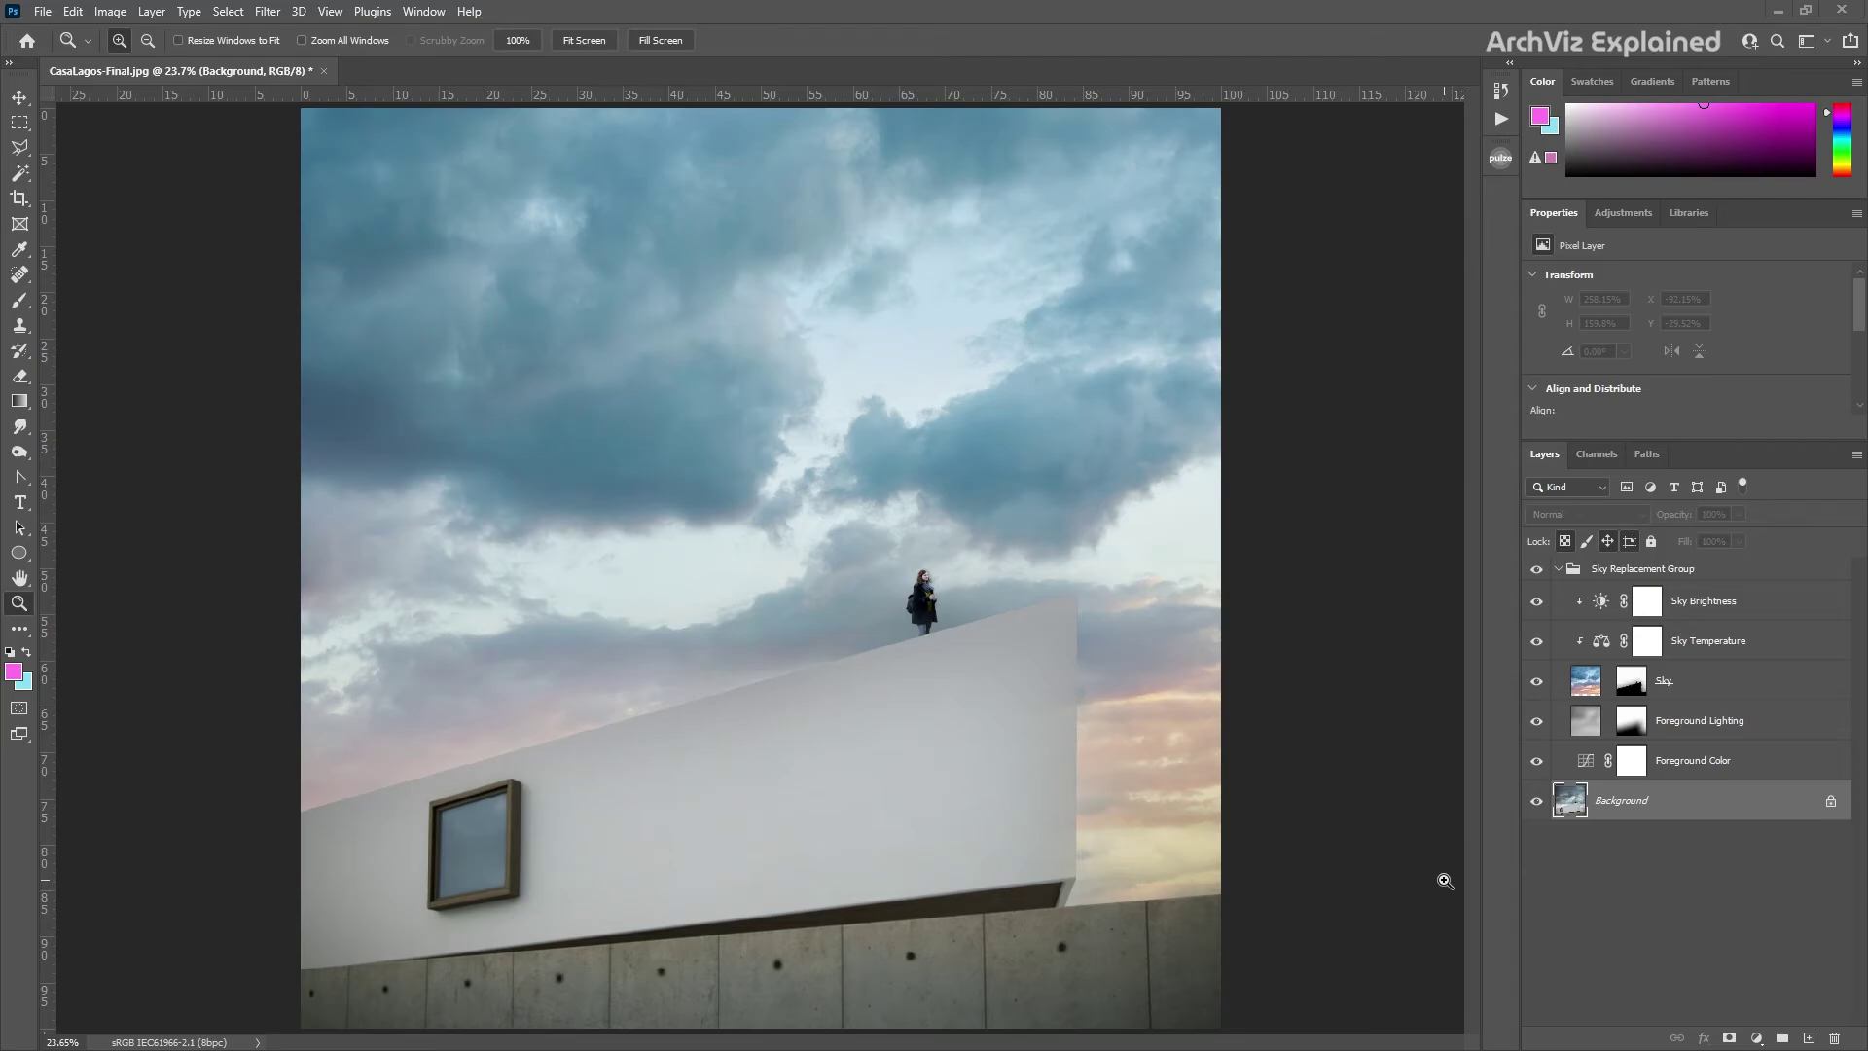
{"action": "left_click", "coordinate": [1695, 611]}
{"action": "mouse_move", "coordinate": [1692, 331]}
{"action": "left_mouse_down"}
{"action": "mouse_move", "coordinate": [1748, 334]}
{"action": "mouse_move", "coordinate": [1655, 336]}
{"action": "mouse_move", "coordinate": [1690, 340]}
{"action": "left_mouse_up"}
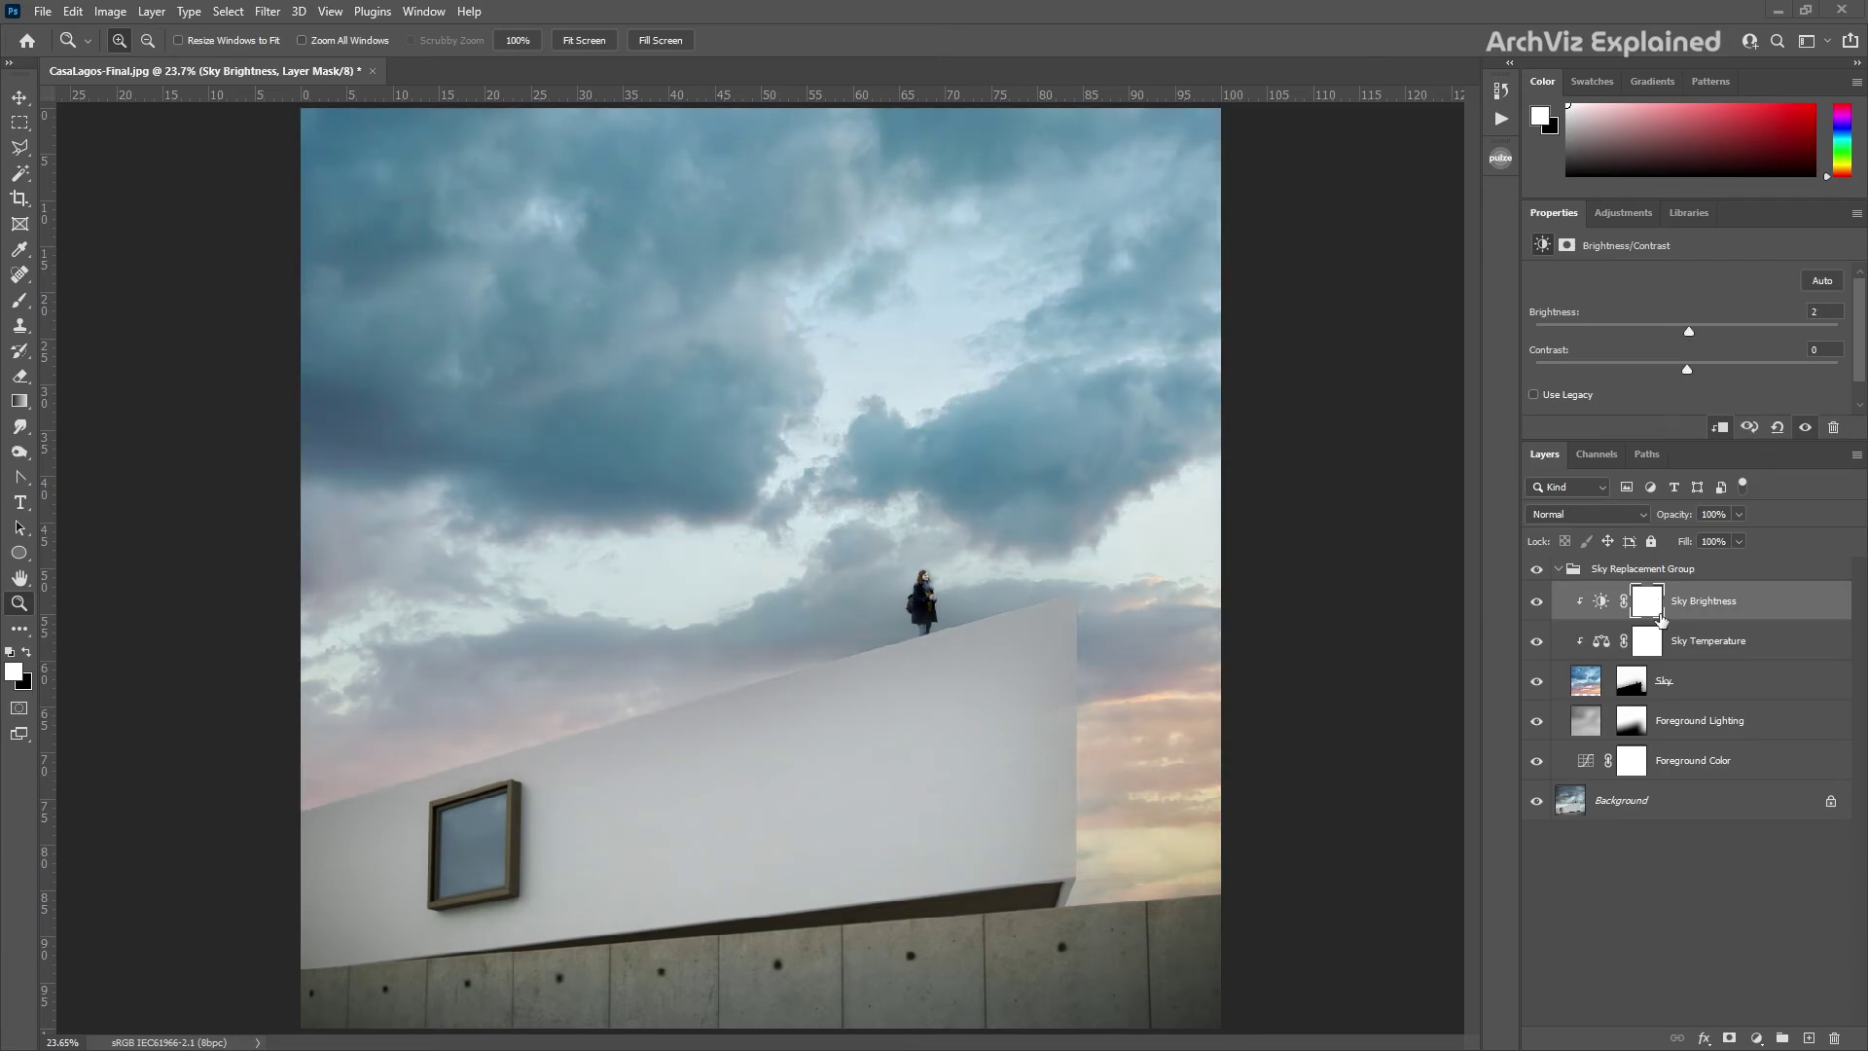
Add a Hue/Saturation layer at saturation -41 to the group, then hide the Sky Replacement Group.
{"action": "left_click", "coordinate": [1710, 650]}
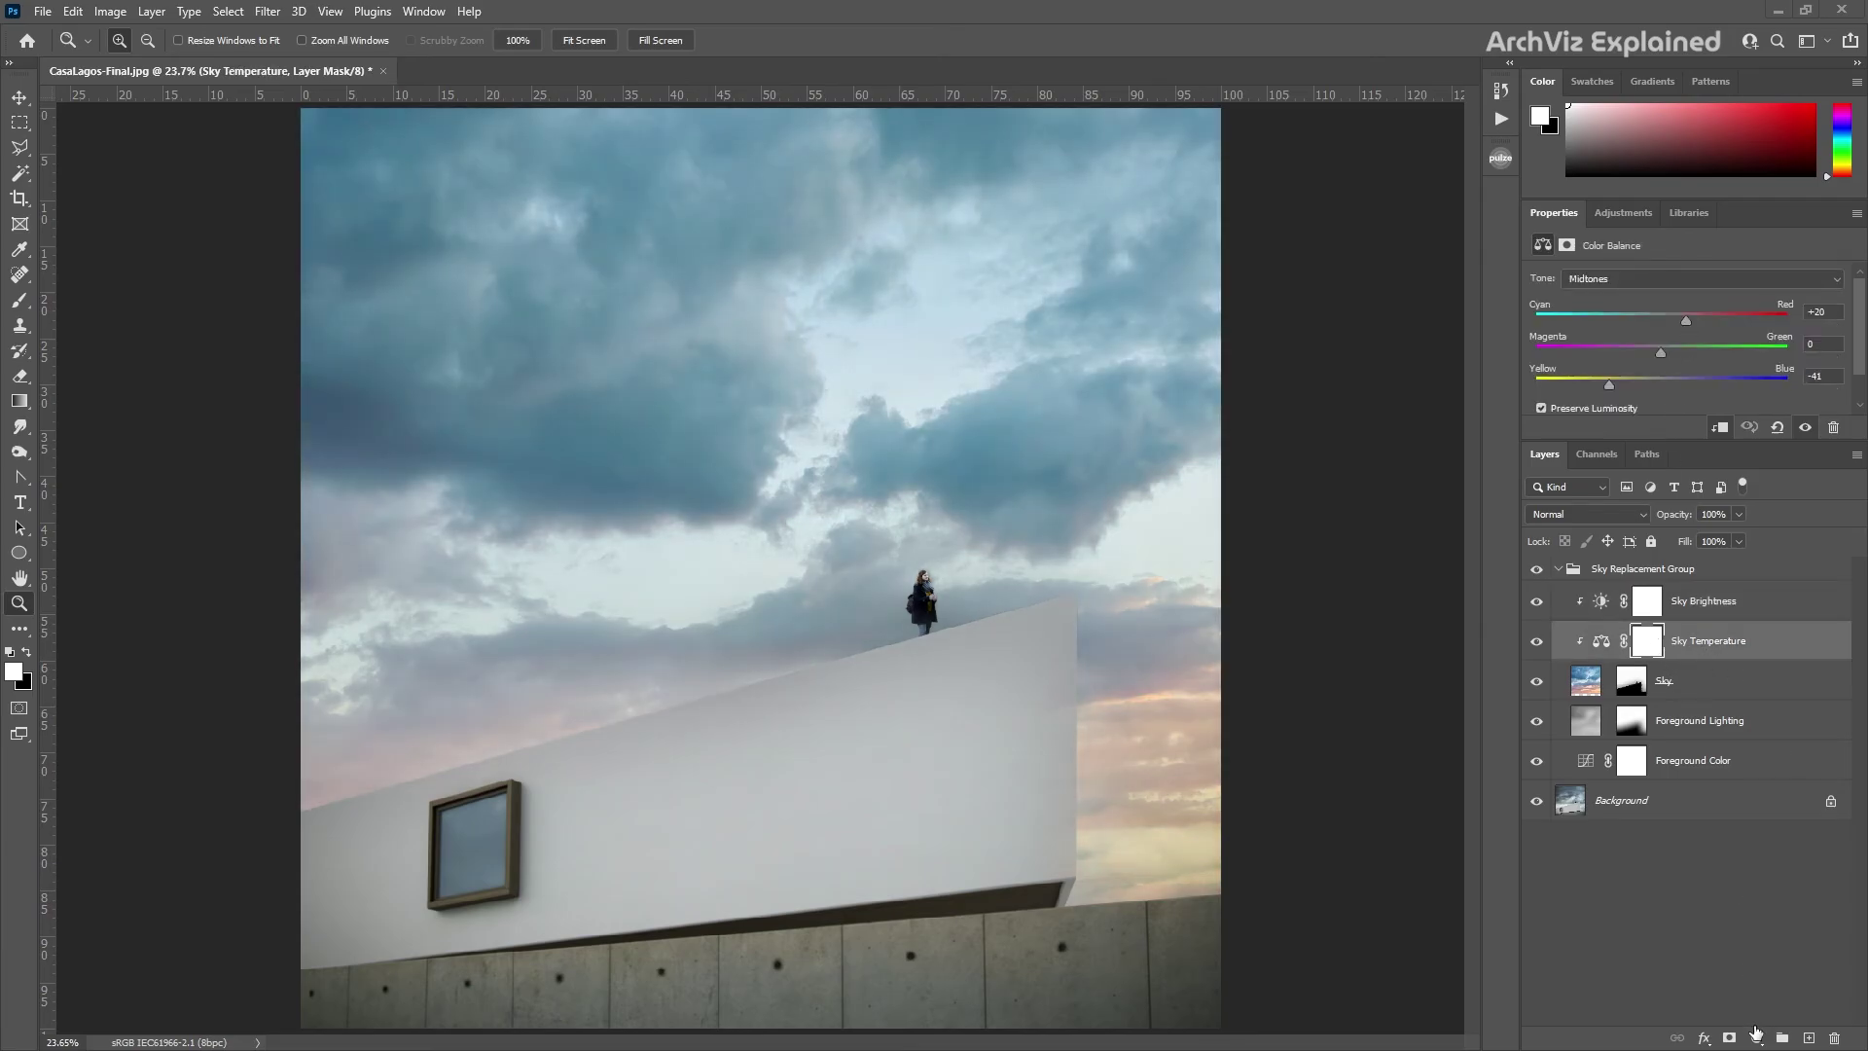
{"action": "left_click", "coordinate": [1756, 1037]}
{"action": "left_click", "coordinate": [1756, 843]}
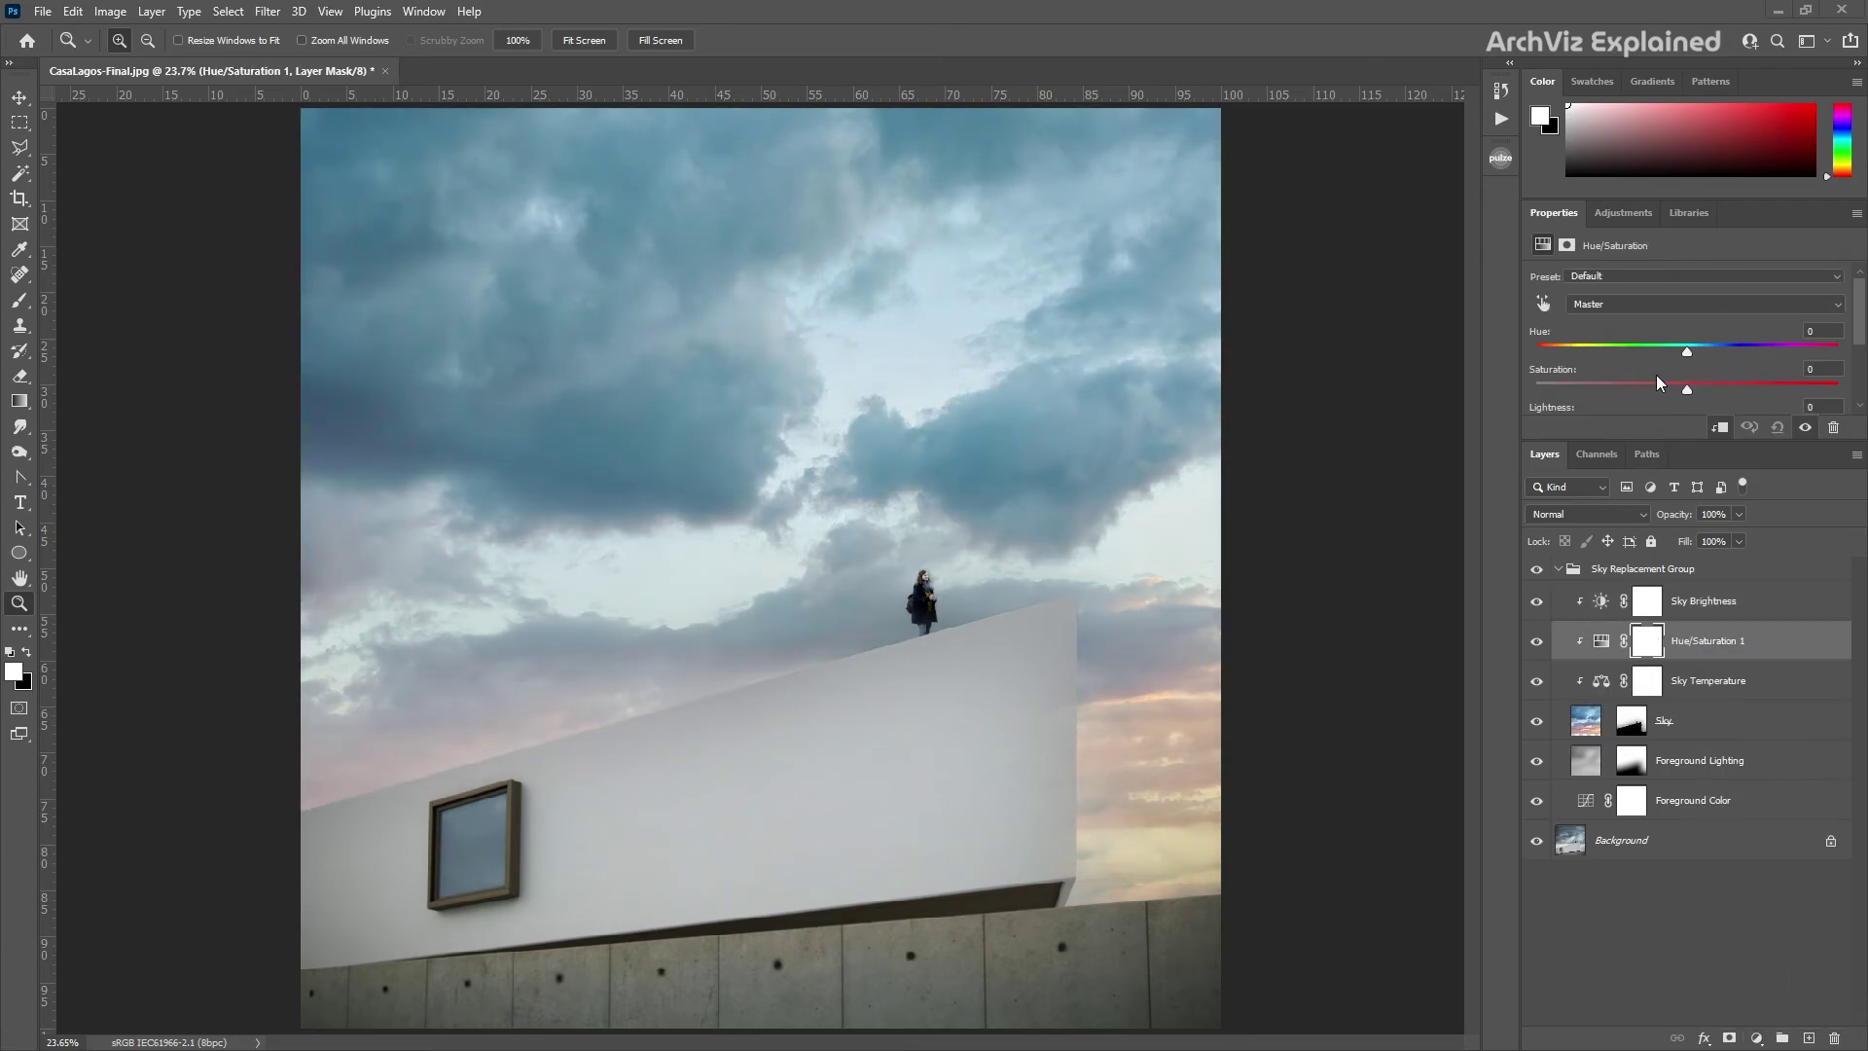
{"action": "left_click_drag", "start_coordinate": [1687, 388], "coordinate": [1592, 391]}
{"action": "left_click", "coordinate": [1623, 839]}
{"action": "left_click", "coordinate": [1536, 568]}
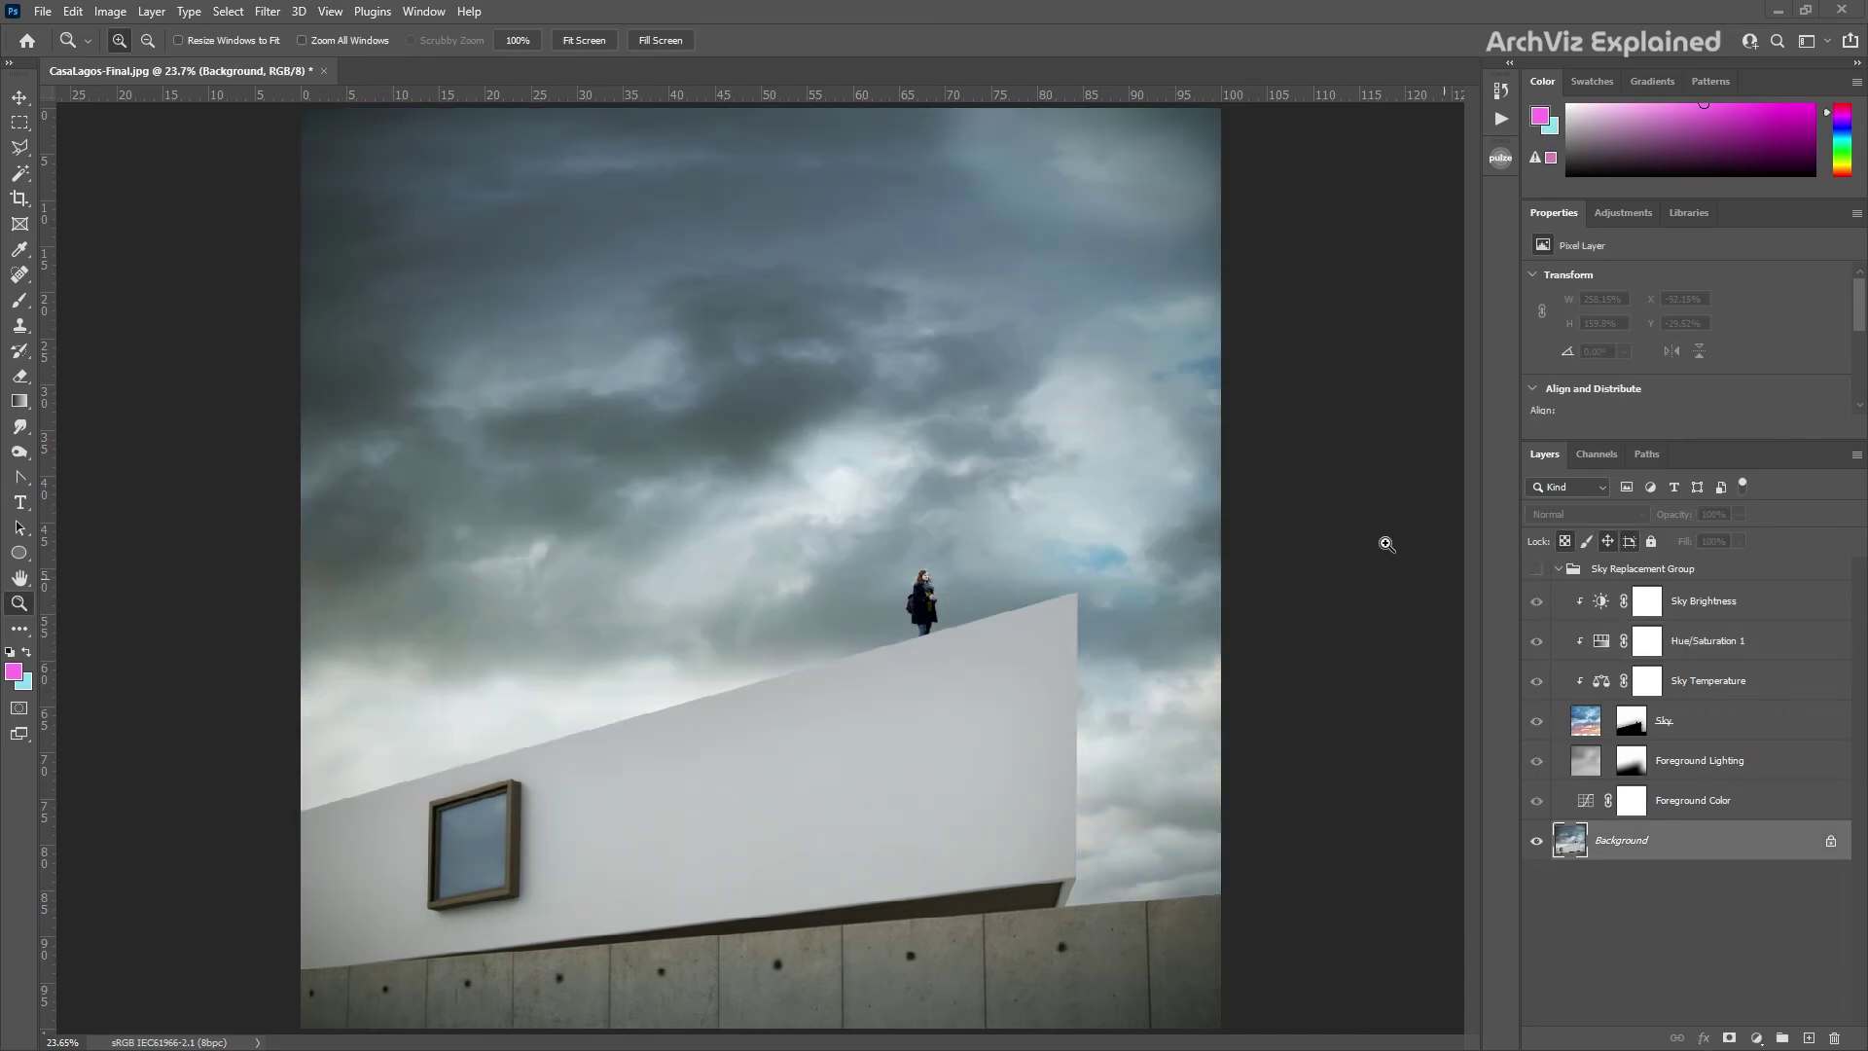
{"action": "left_click", "coordinate": [73, 11]}
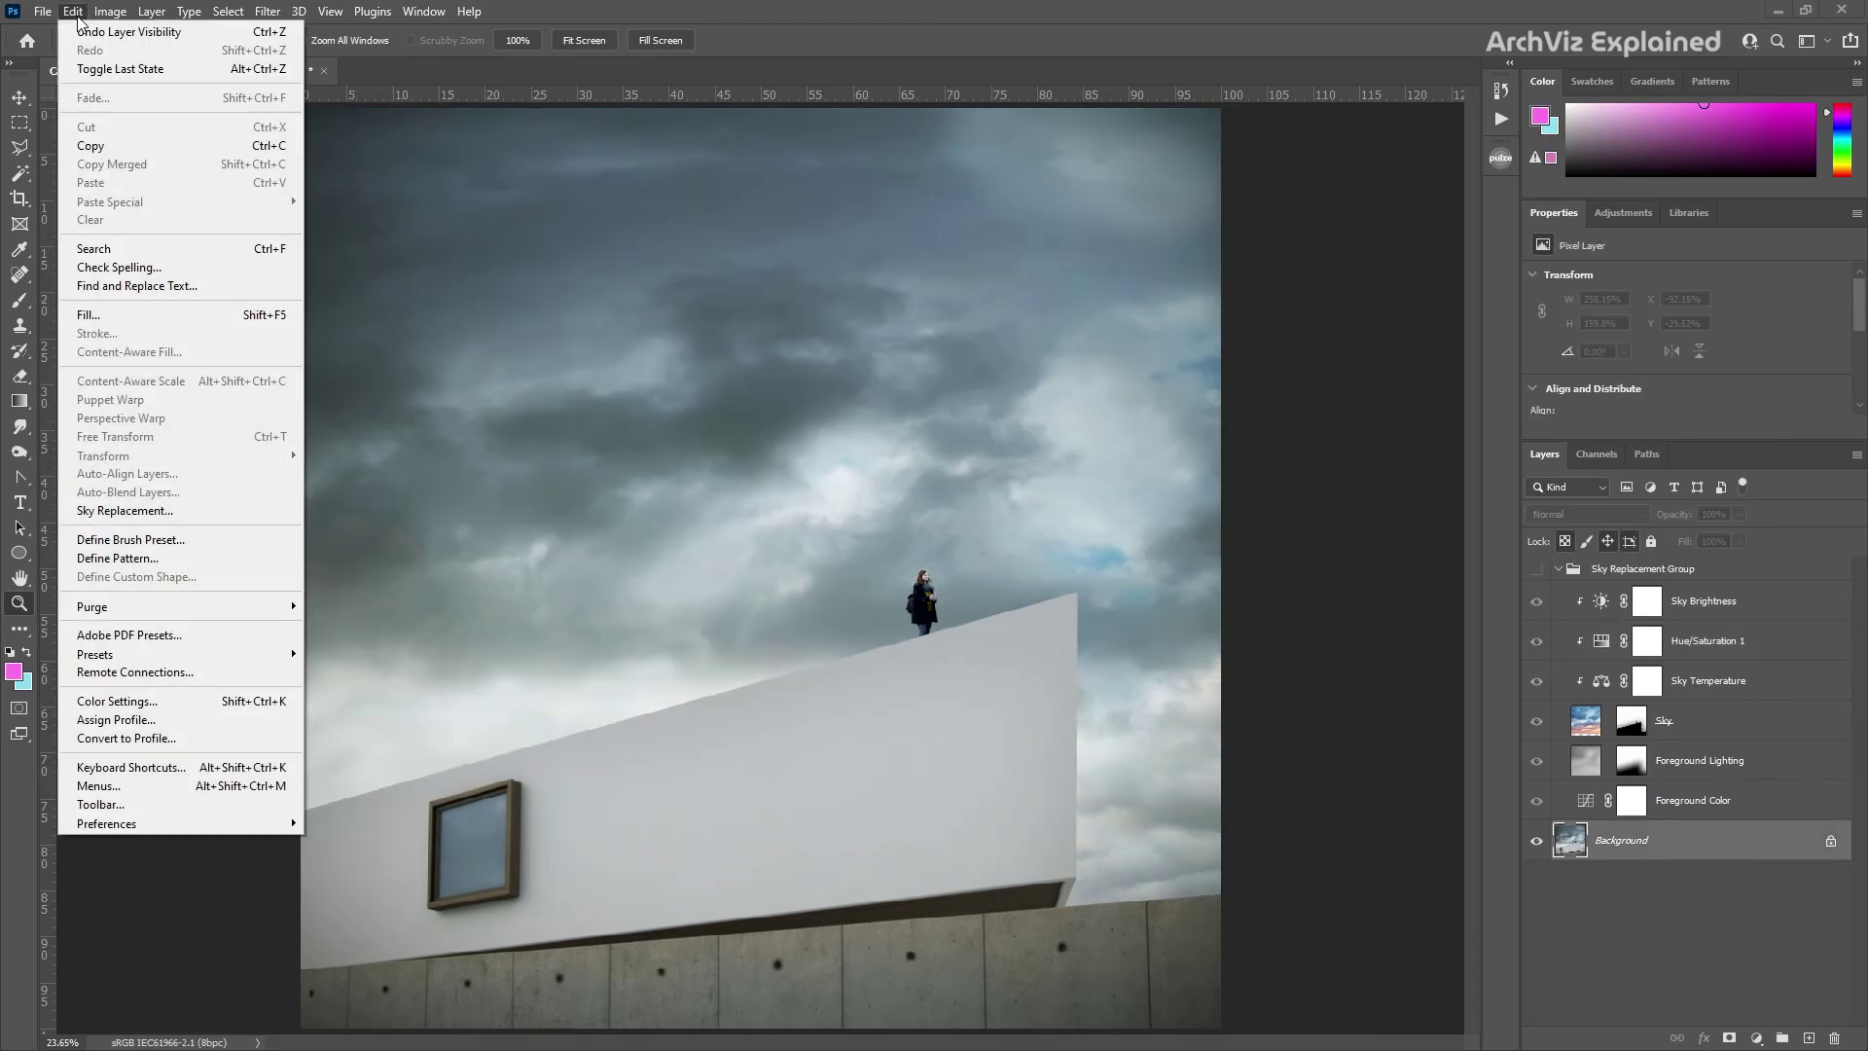
Run Sky Replacement again with Output To set to Duplicate Layer.
{"action": "left_click", "coordinate": [161, 511]}
{"action": "left_click", "coordinate": [1386, 851]}
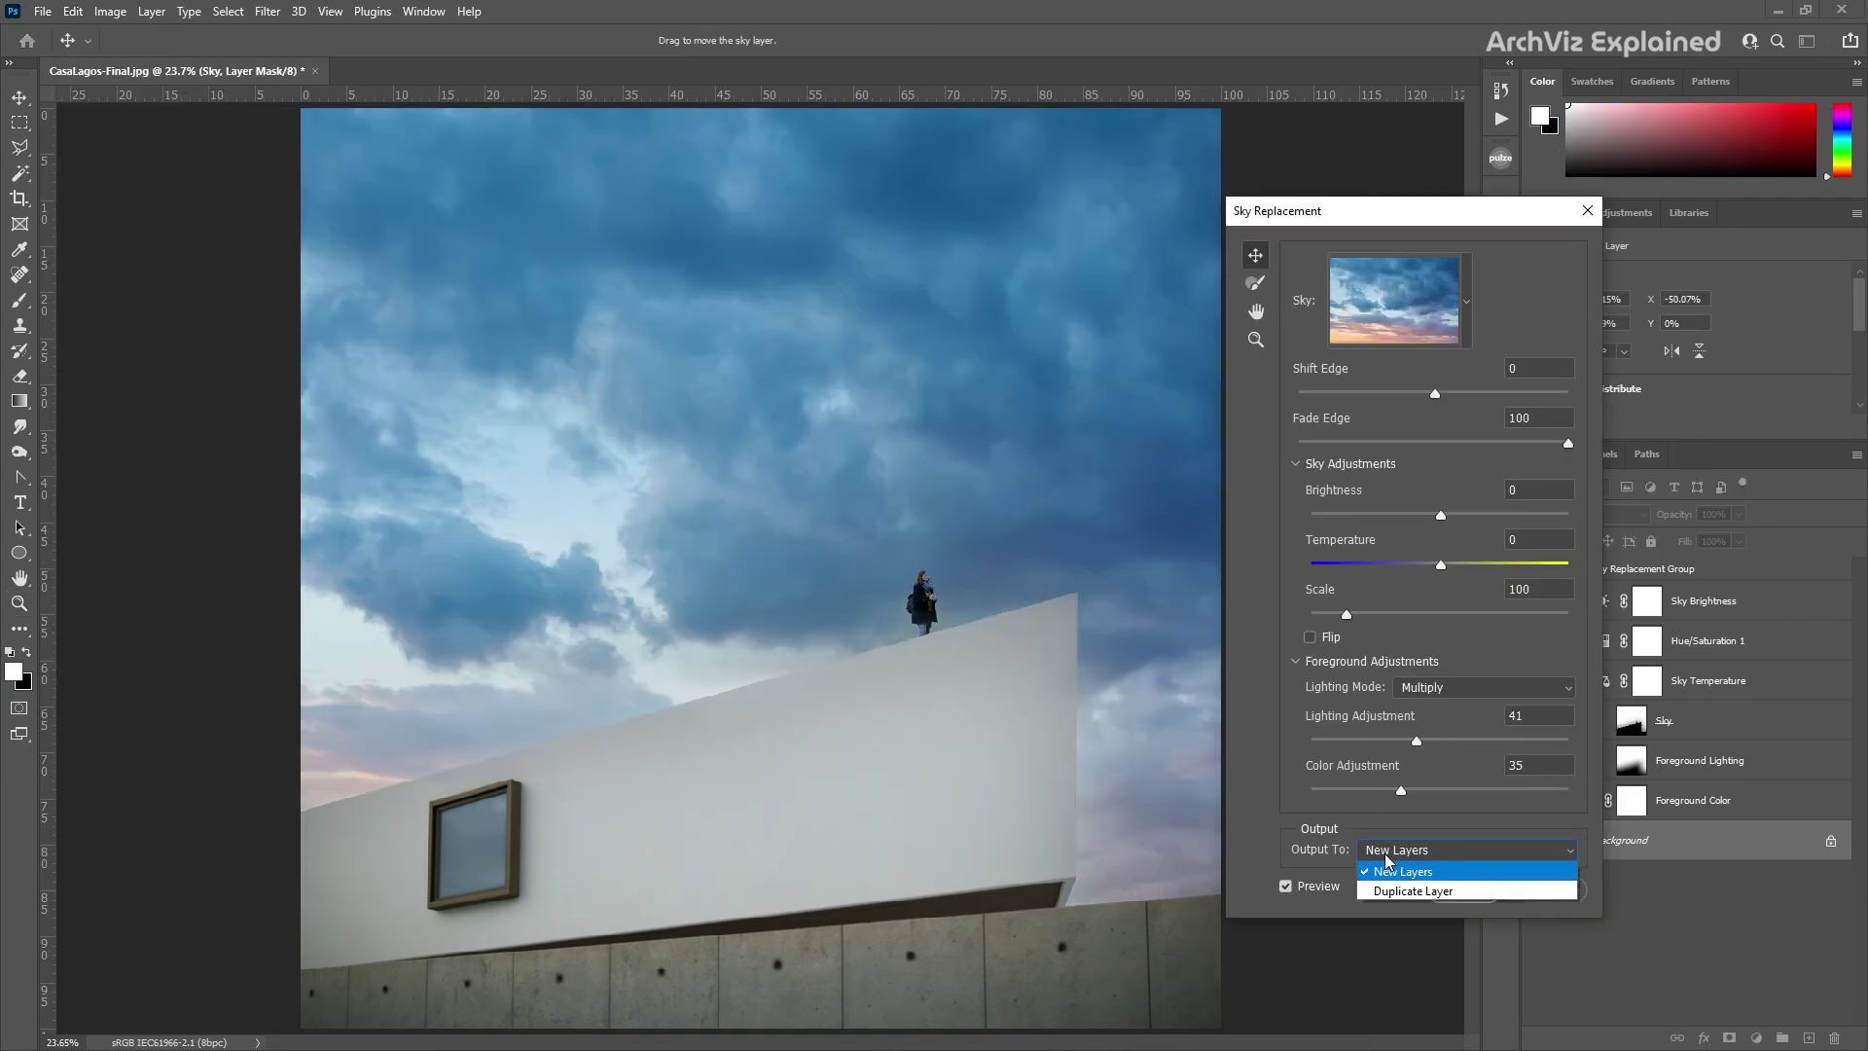
{"action": "left_click", "coordinate": [1387, 890]}
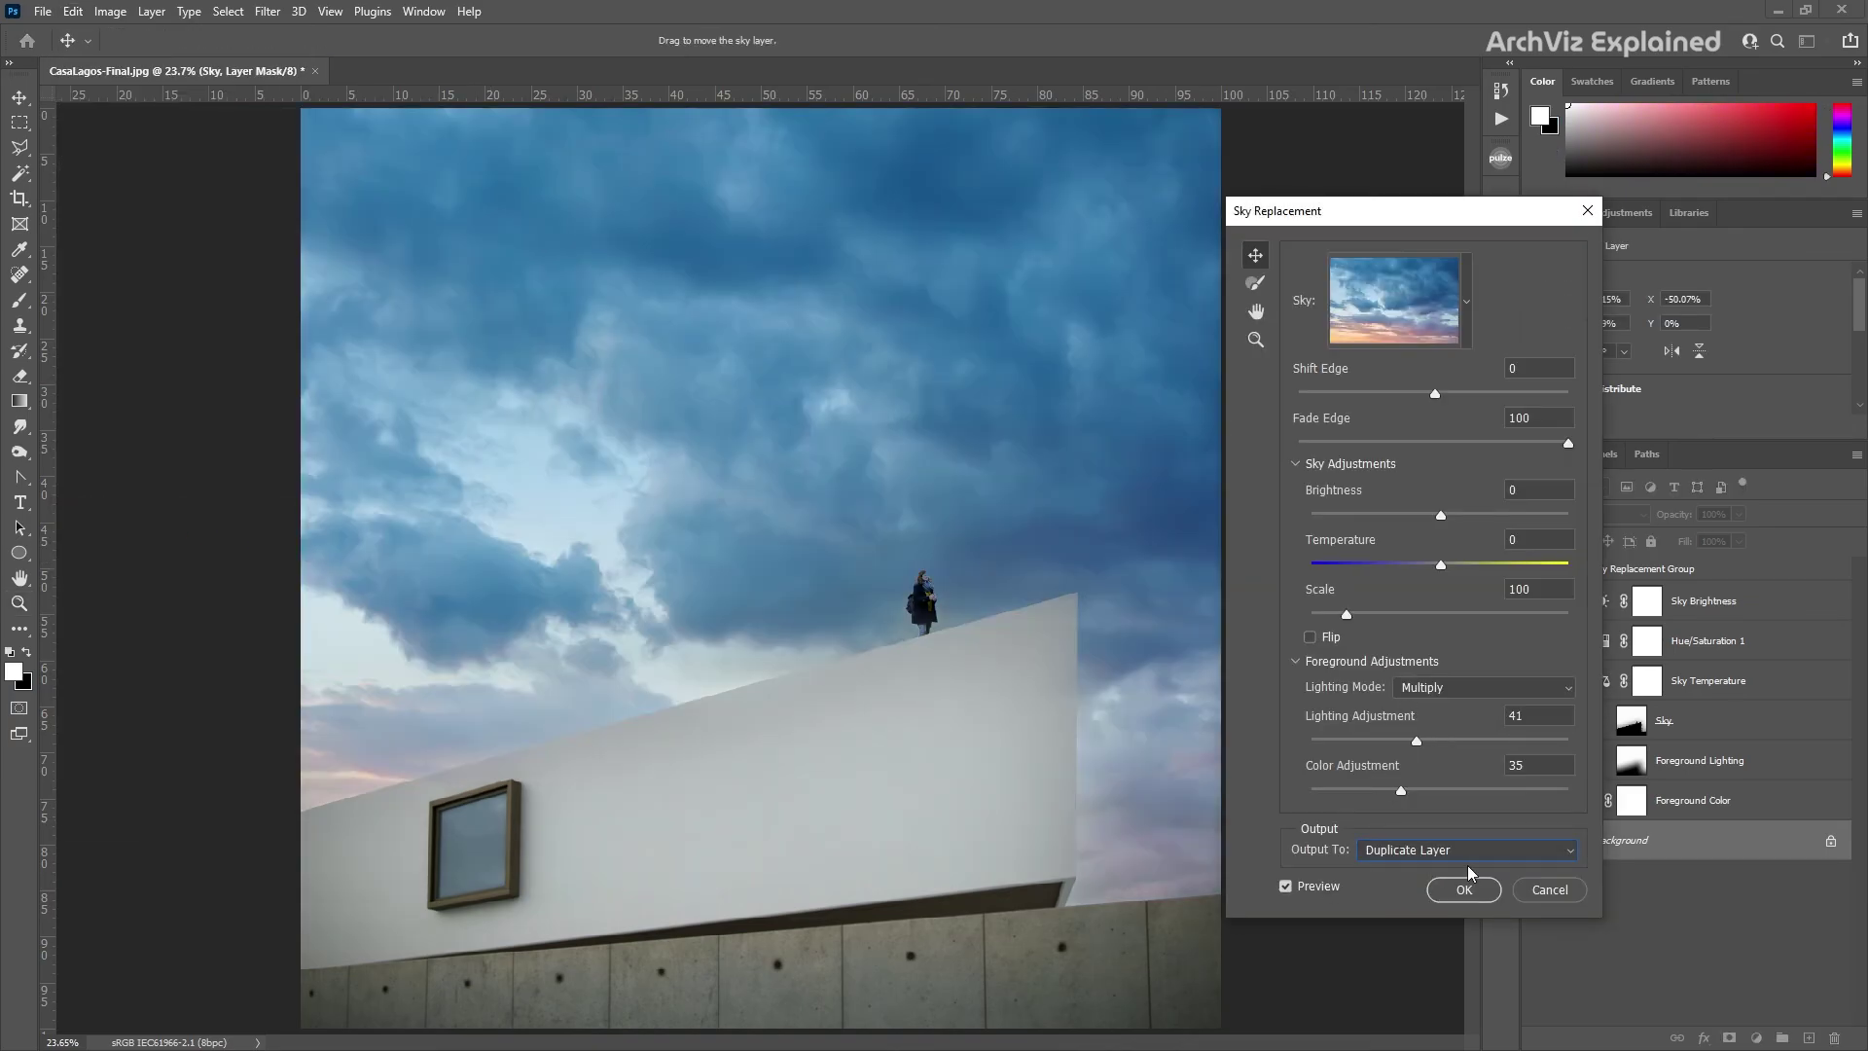
{"action": "left_click", "coordinate": [1464, 889]}
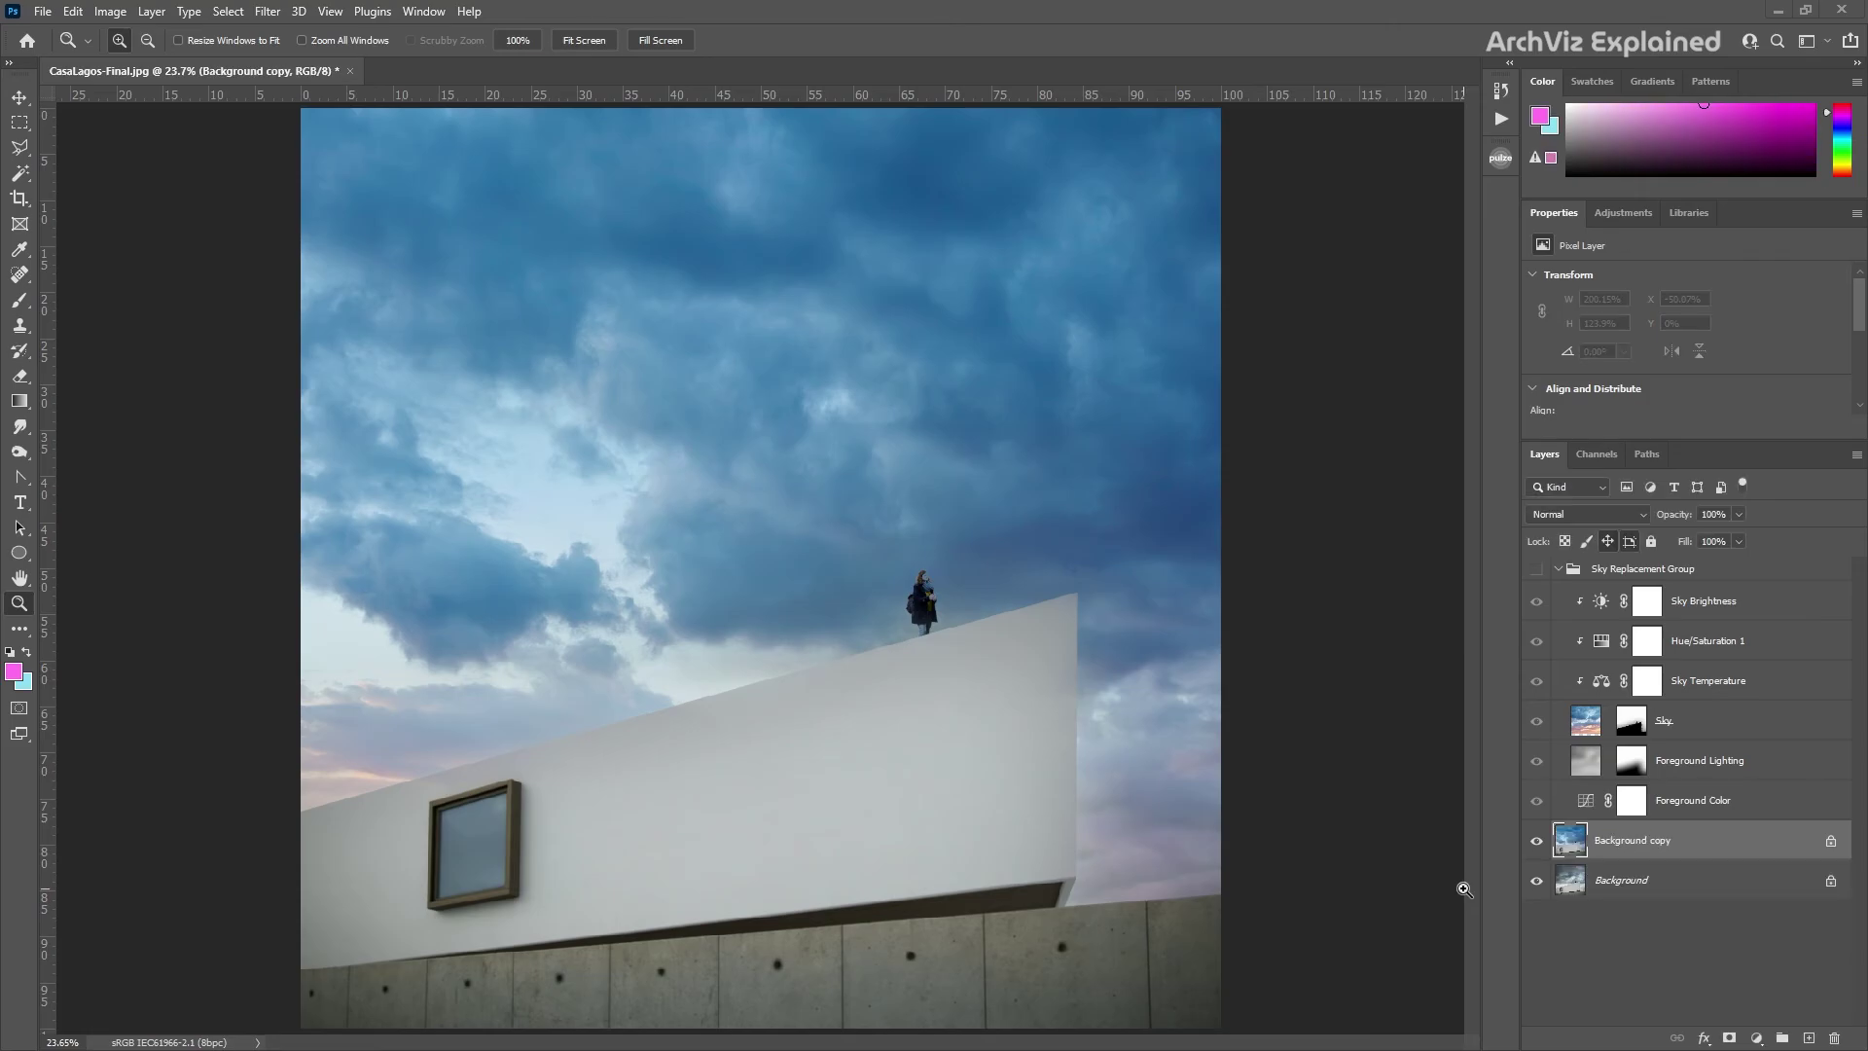
Compare the Background copy on and off, leave it hidden, and show the Sky Replacement Group.
{"action": "left_click", "coordinate": [1538, 842]}
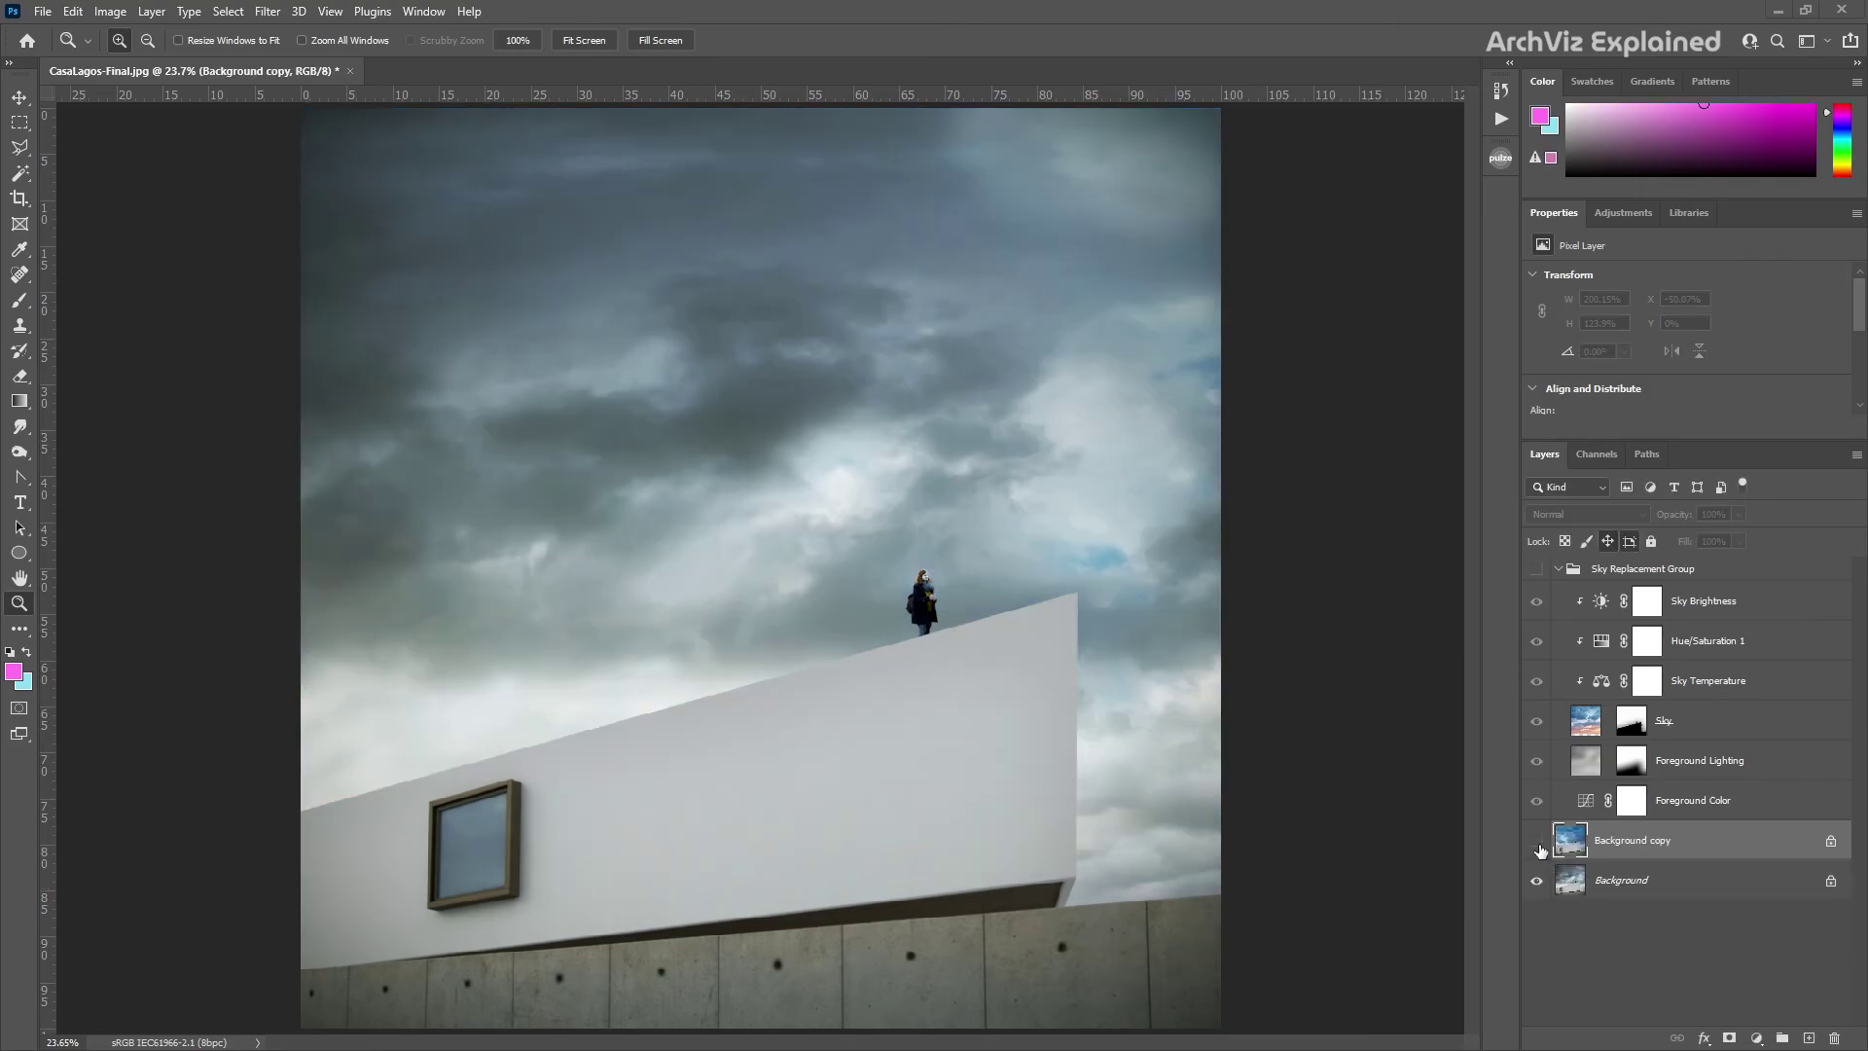
{"action": "left_click", "coordinate": [1537, 844]}
{"action": "left_click", "coordinate": [1538, 842]}
{"action": "left_click", "coordinate": [1537, 843]}
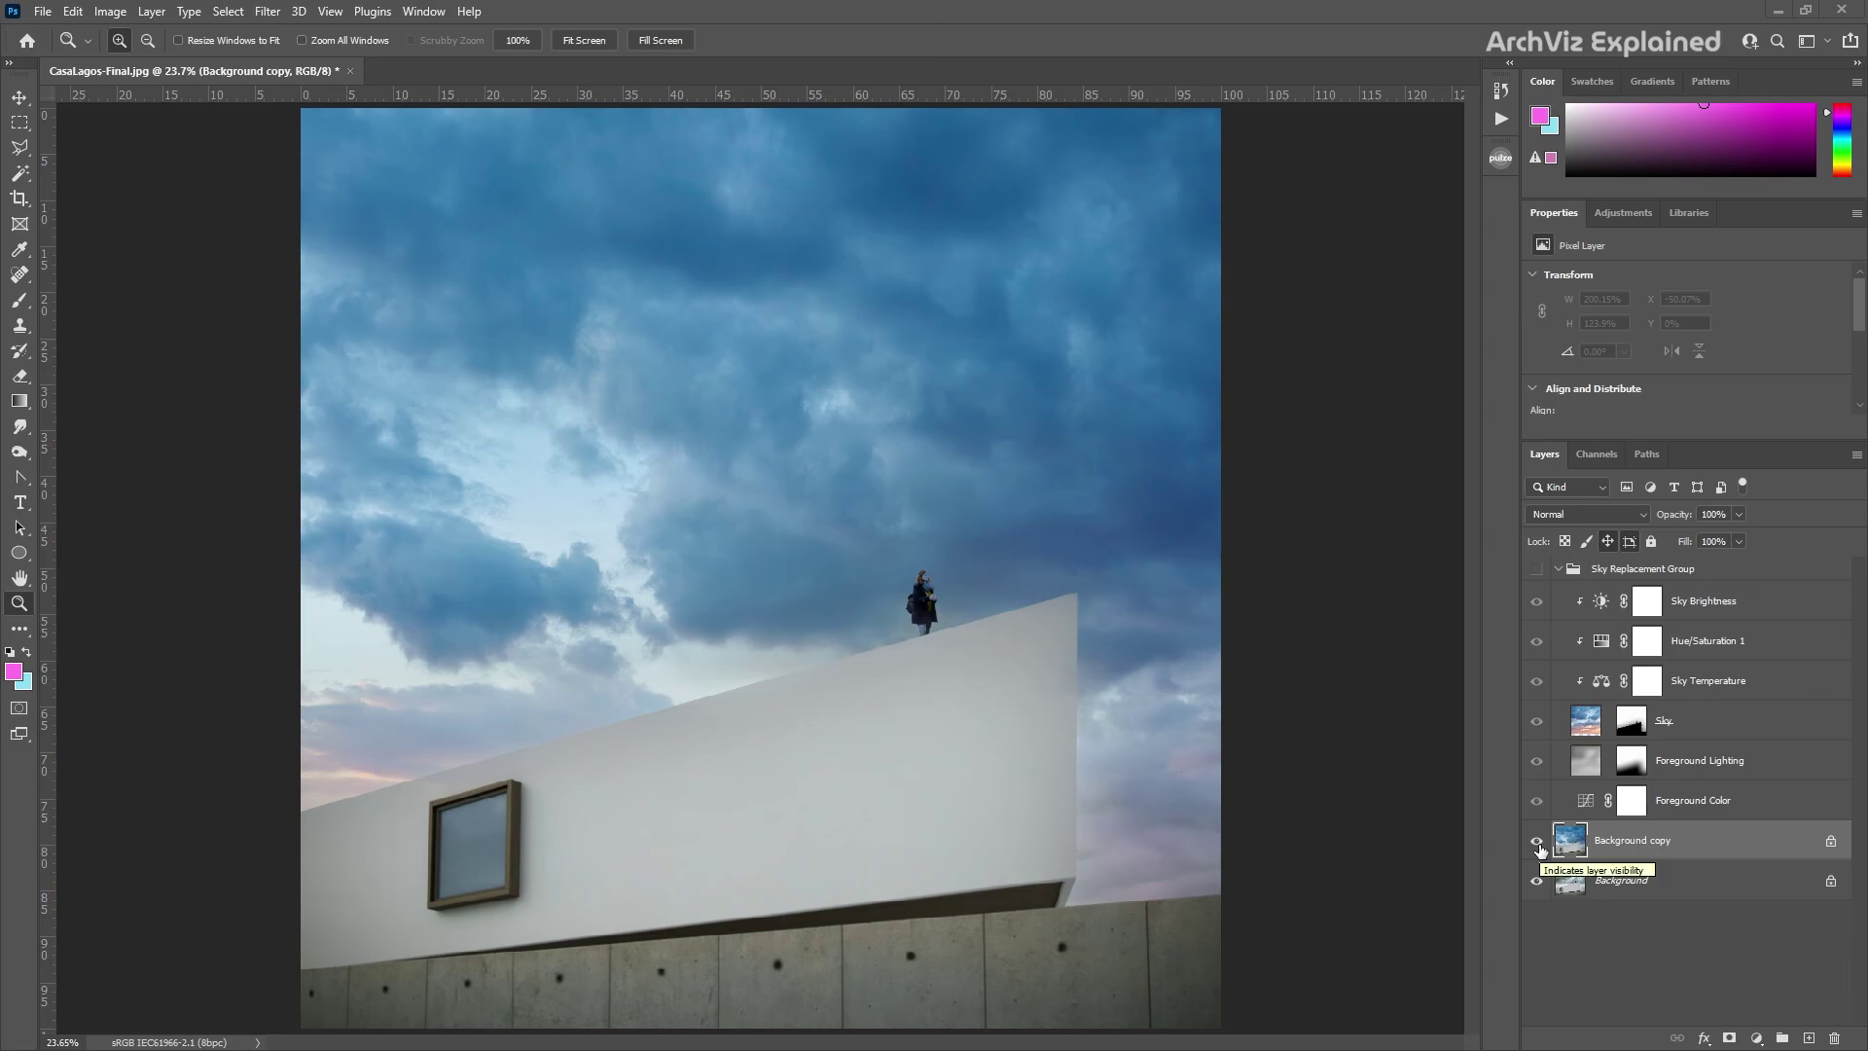
{"action": "left_click", "coordinate": [1538, 843]}
{"action": "left_click", "coordinate": [1536, 568]}
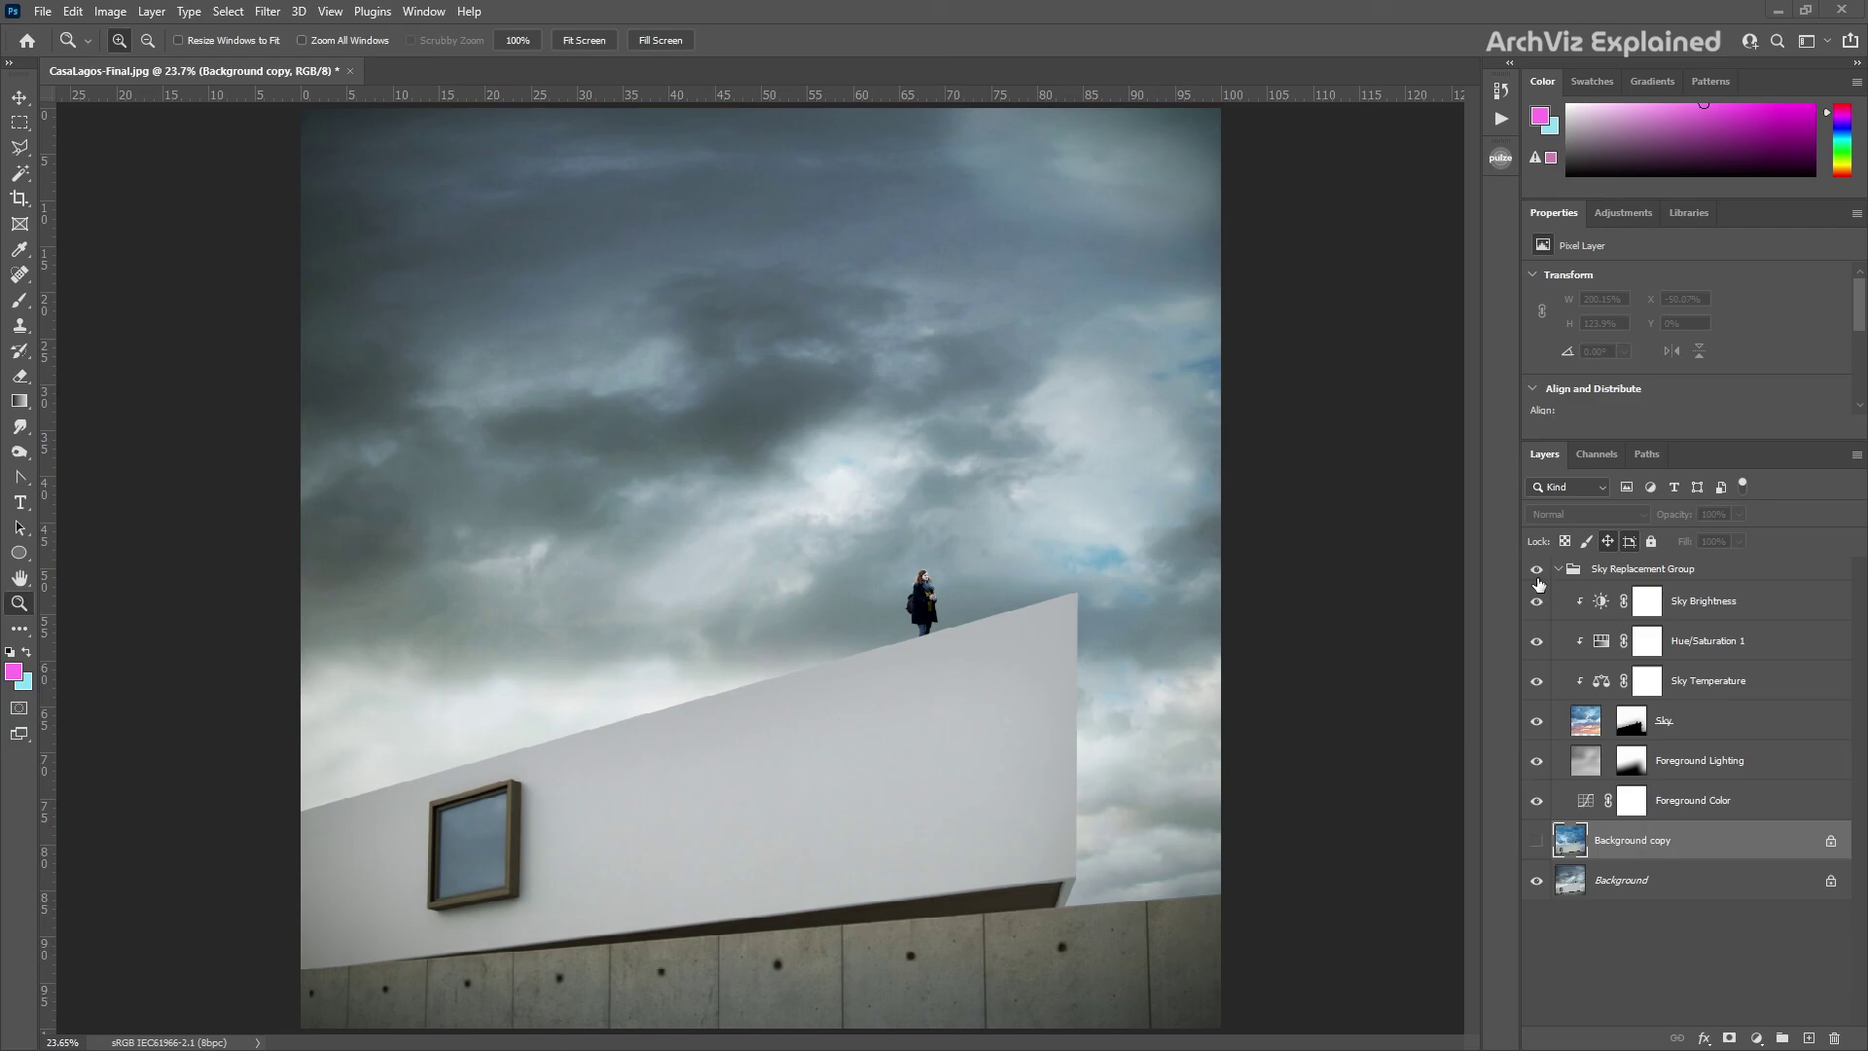